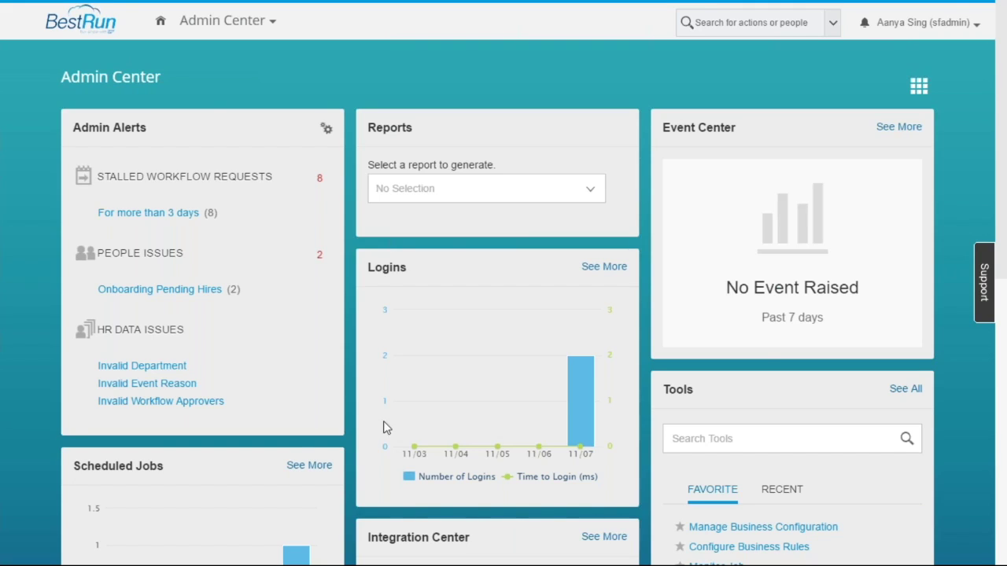
Open Configure Object Definitions from the favorite tools and start creating a new picklist
scroll(485, 414, down, 3)
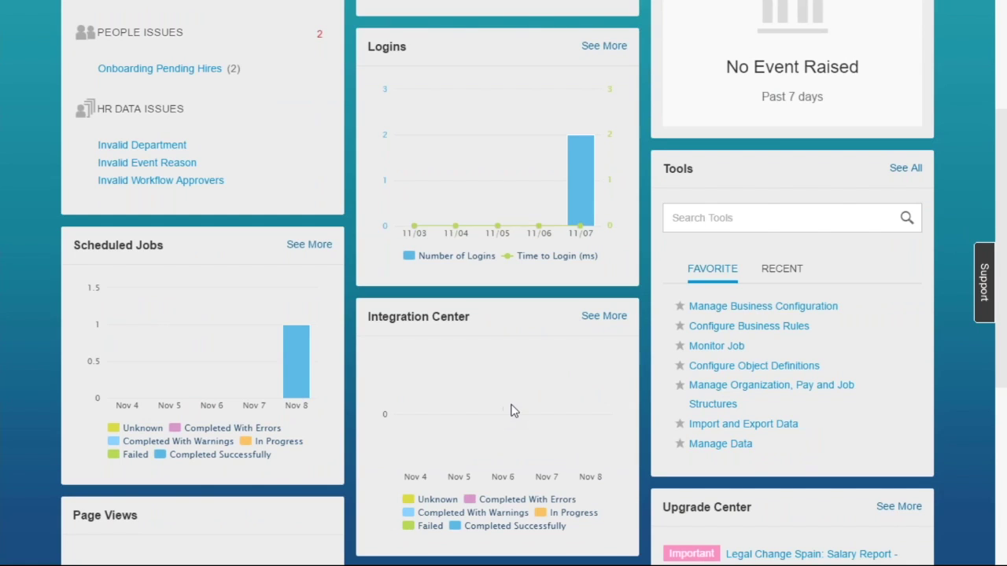
click(781, 368)
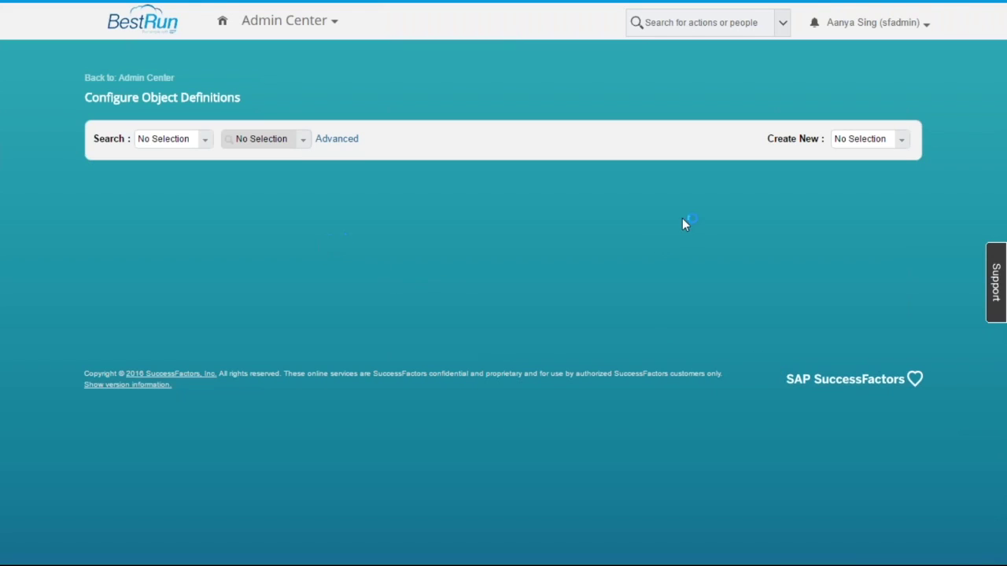
click(906, 139)
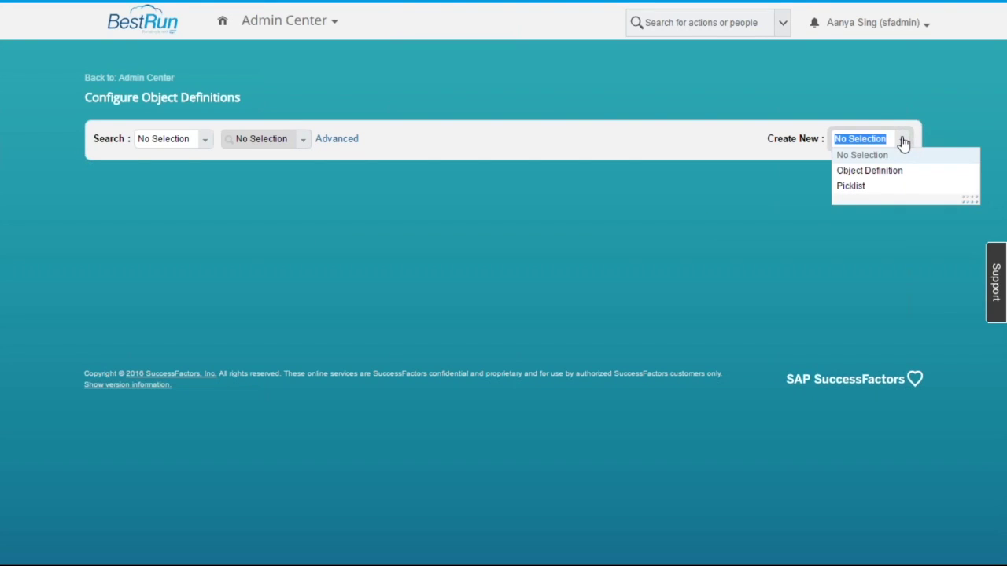
click(874, 187)
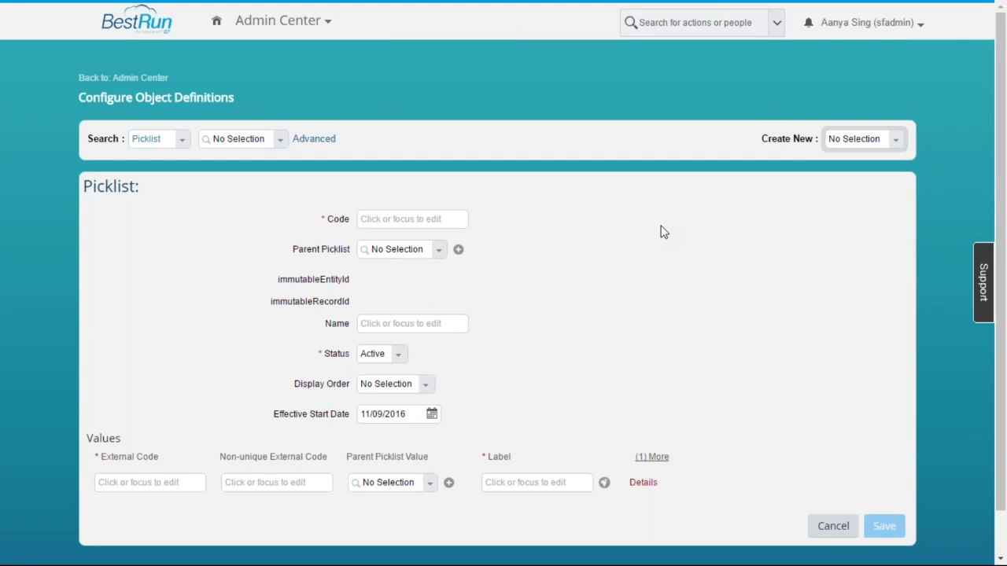
Give the new picklist the code MyGrievance_Type and the name Grievance Type
click(449, 218)
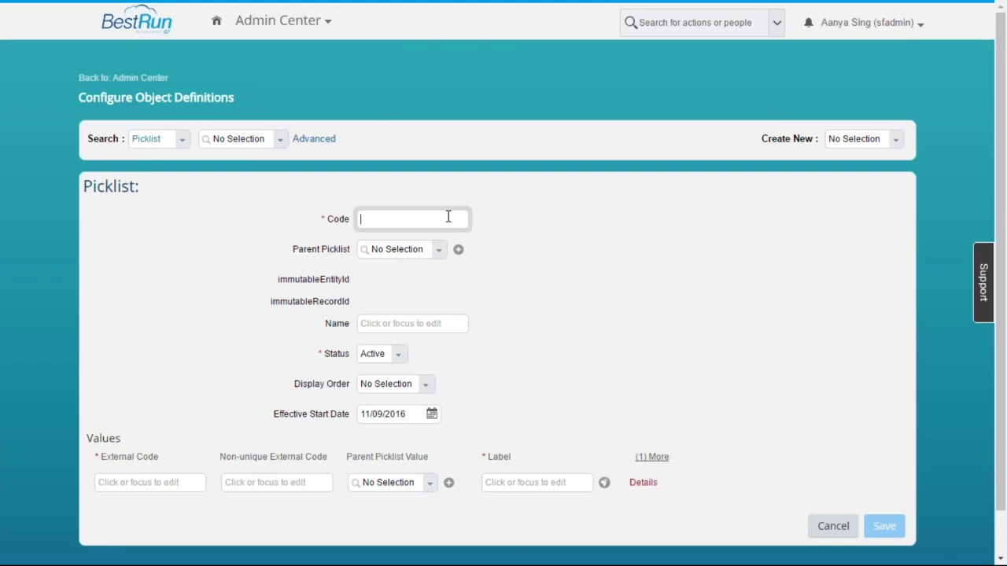
text(MyGrievance_Type)
drag(443, 219, 361, 207)
click(438, 323)
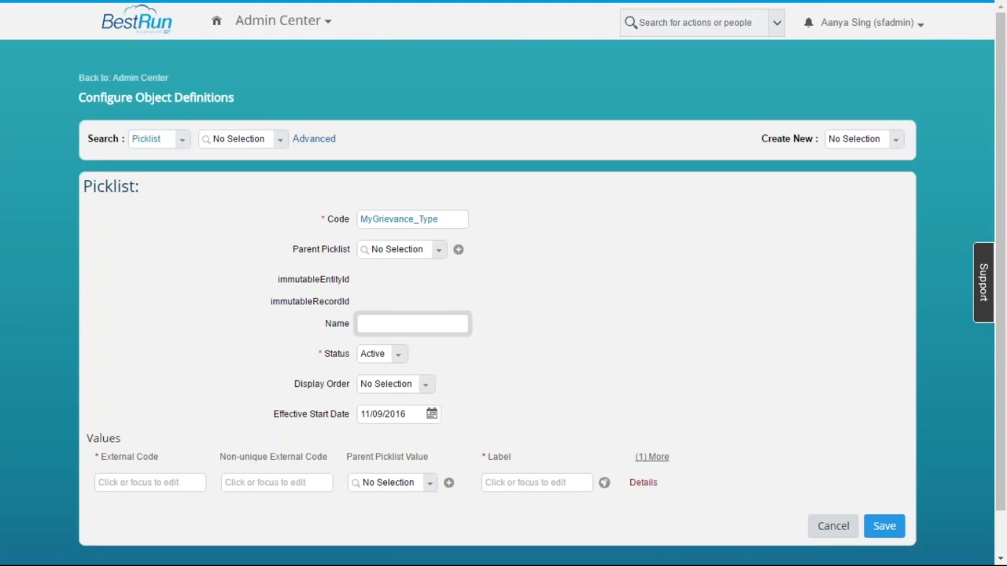
text(Grievance Type)
click(470, 387)
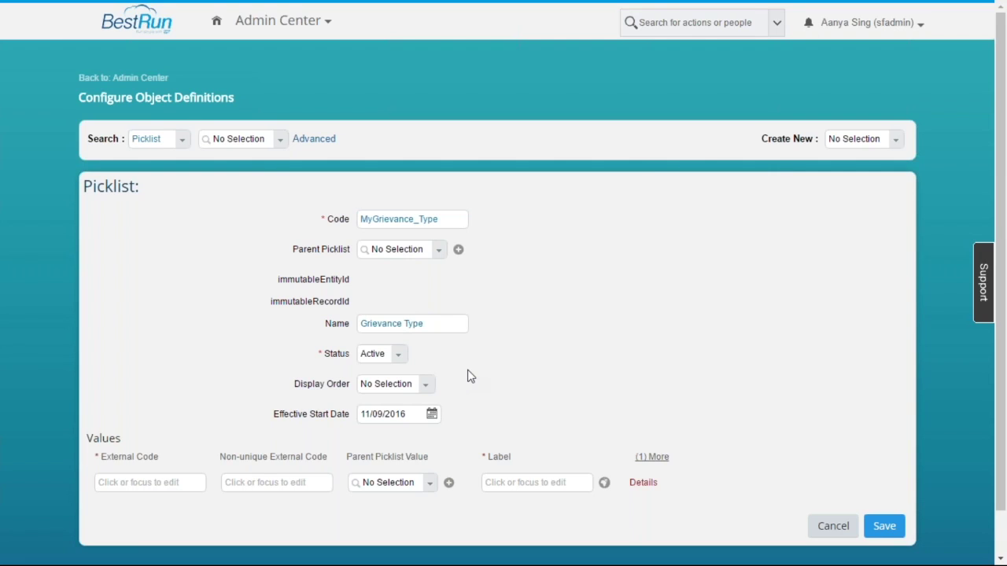
Set the picklist's display order to Alphabetical and its effective start date to 01/01/1900
click(427, 389)
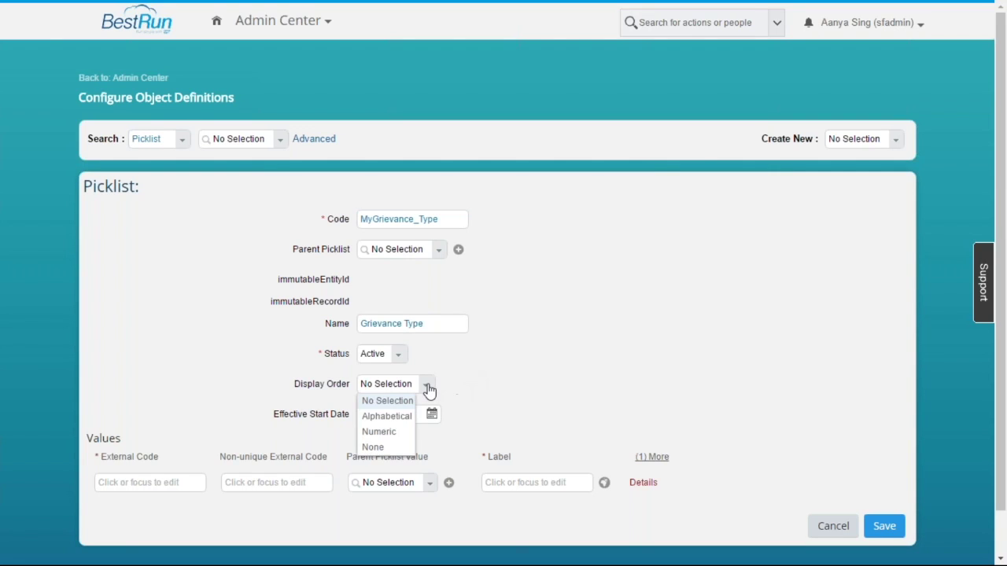
click(389, 417)
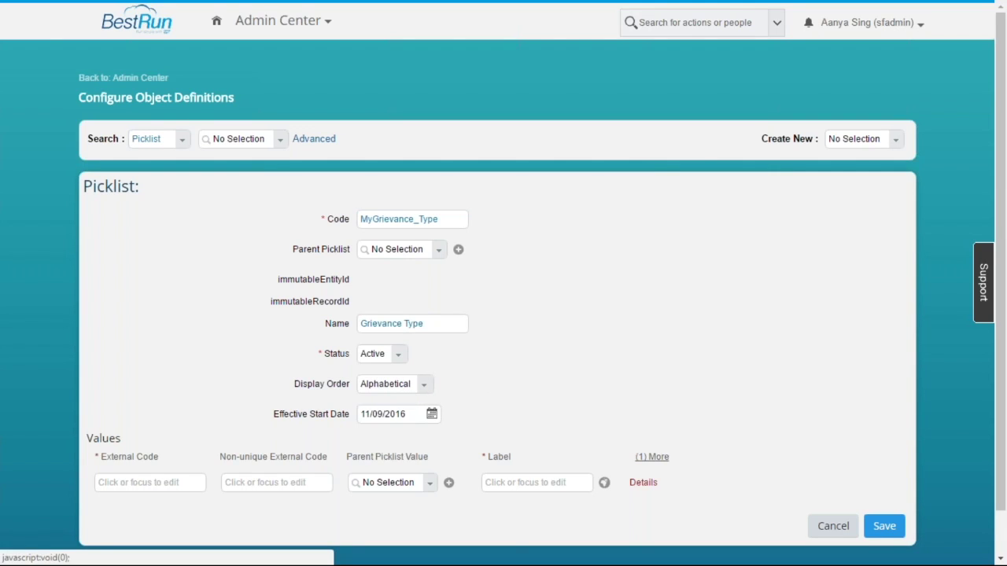
click(408, 415)
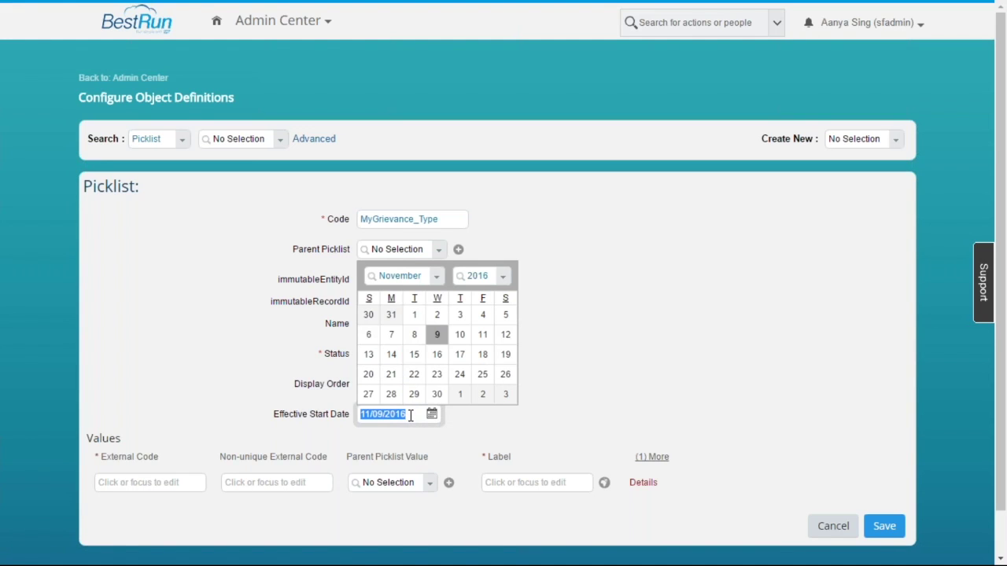
text(01/01/1900)
click(474, 414)
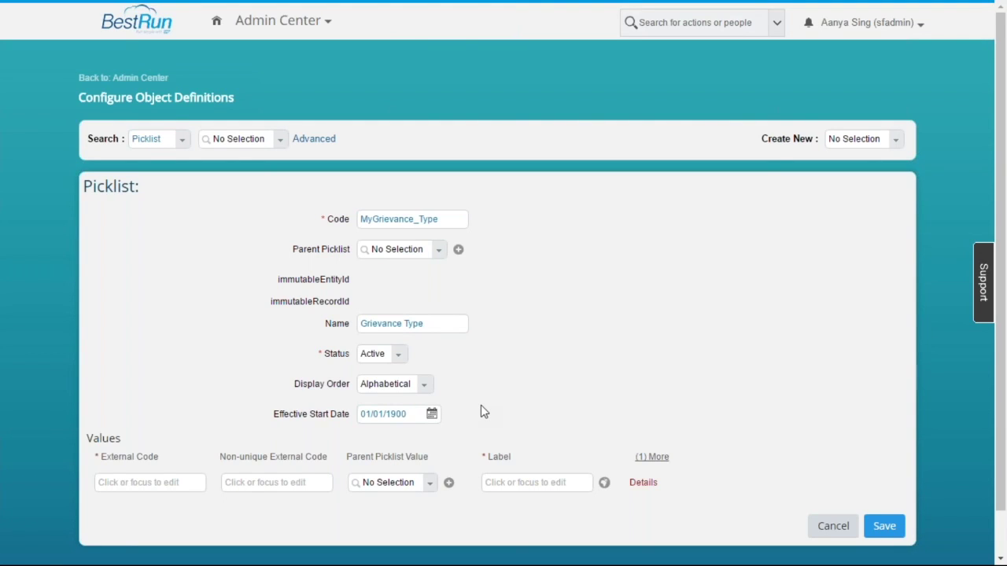
Add two picklist values labelled Violent conduct/assault and Verbal abuse
scroll(482, 411, down, 2)
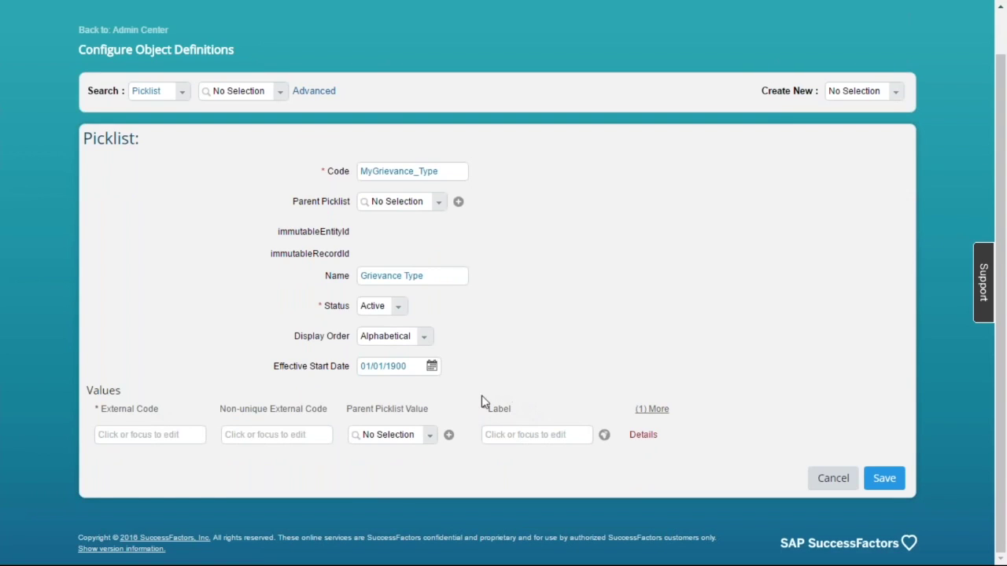
click(515, 439)
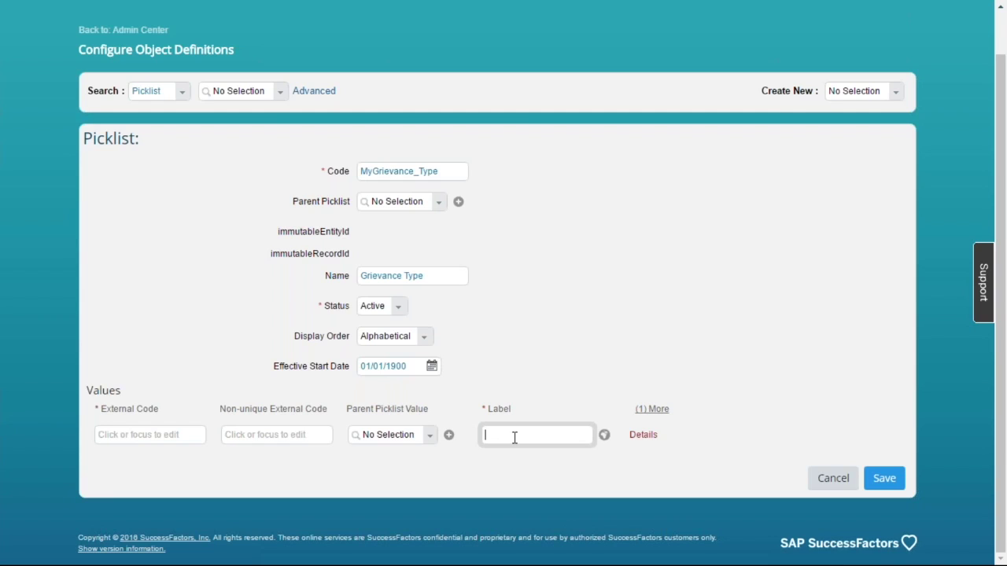
text(Vi)
text(olentTpon)
key(BackSpace)
key(BackSpace)
key(BackSpace)
text(ond)
text(/assault)
click(524, 462)
click(511, 467)
text(Verbal abuse)
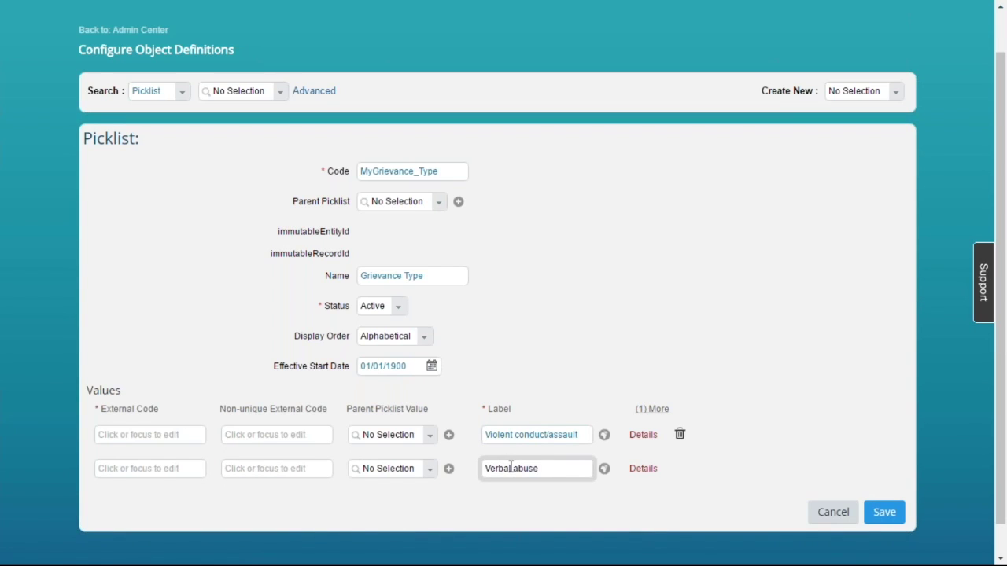
Add two more picklist values labelled Sexual misconduct and Harrassment
click(512, 529)
click(519, 507)
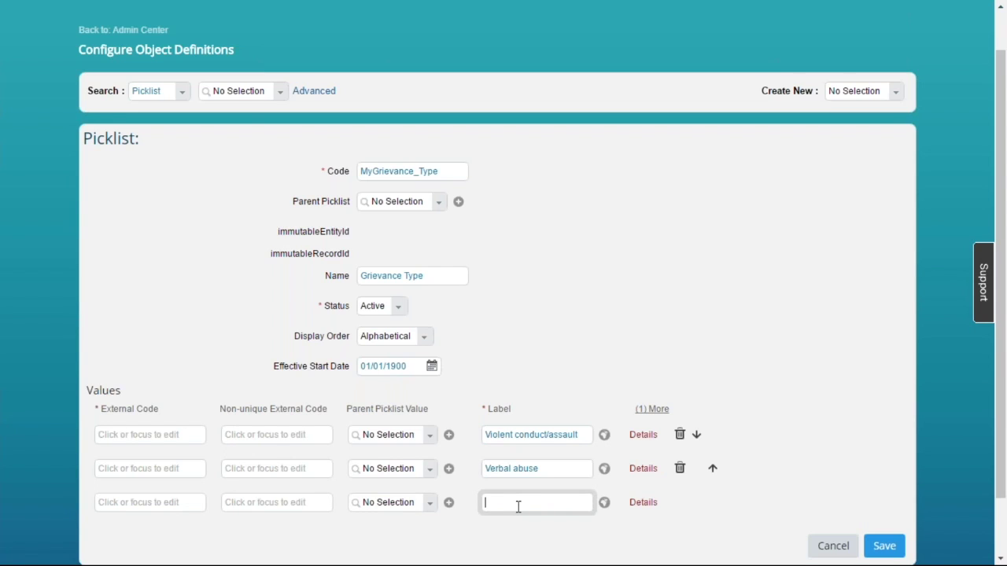
text(Sexual misconduct)
click(570, 330)
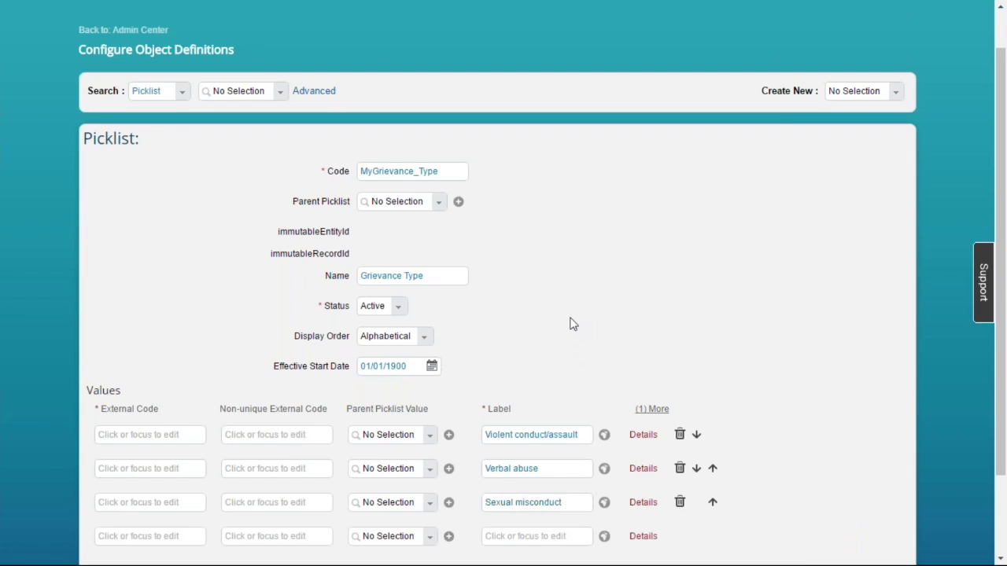
scroll(572, 324, down, 1)
scroll(572, 323, down, 1)
click(548, 460)
text(H)
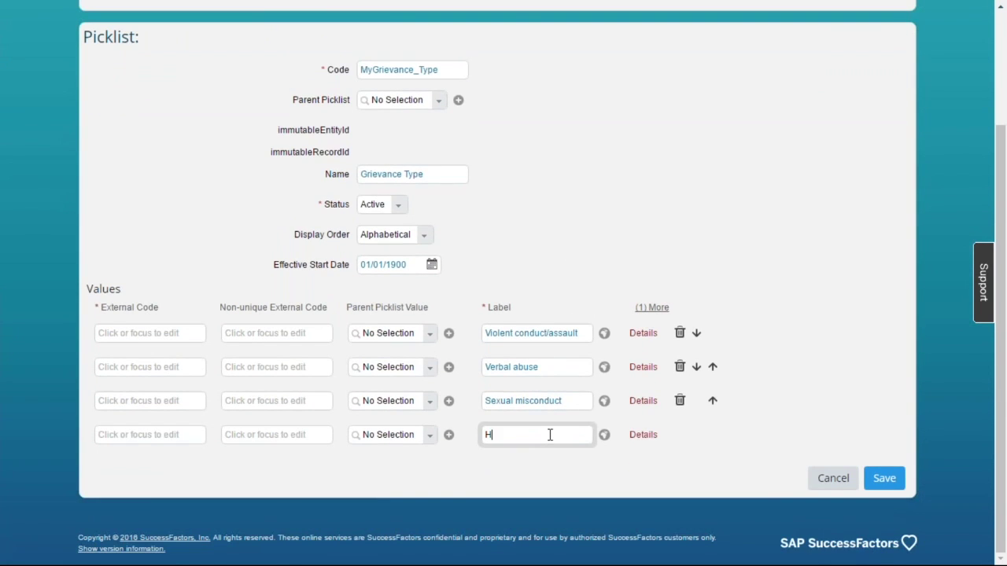
text(arrassment)
Assign the external codes VC, VA, SM and H to the four values in order and save the picklist
click(162, 334)
text(VC)
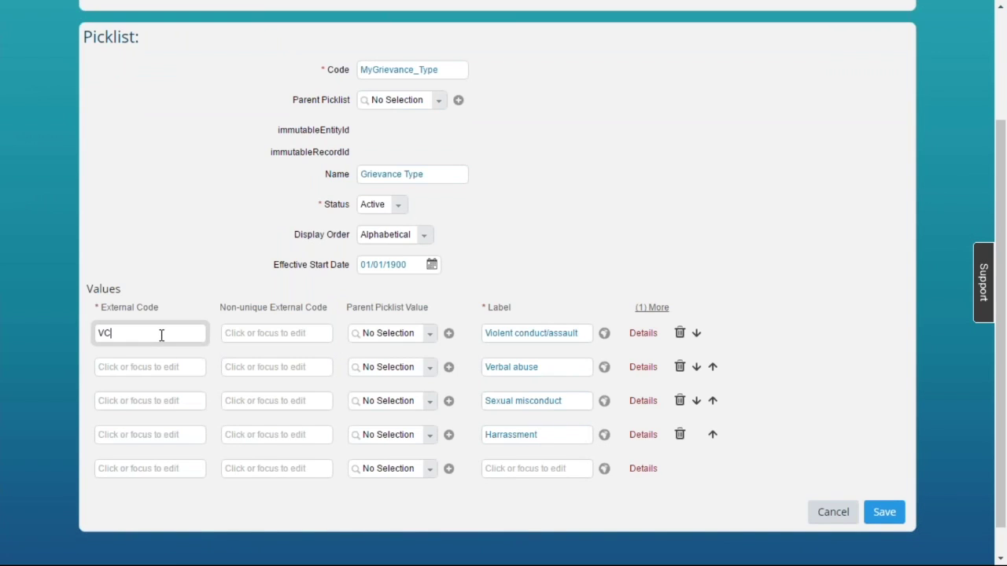
click(157, 362)
text(VA)
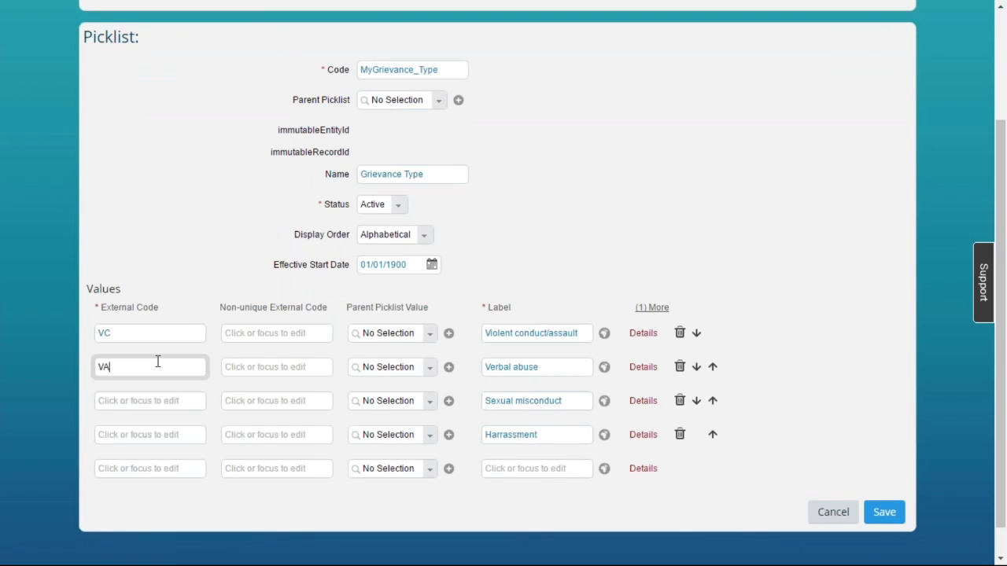
click(142, 399)
text(SM)
click(142, 435)
text(H)
click(219, 504)
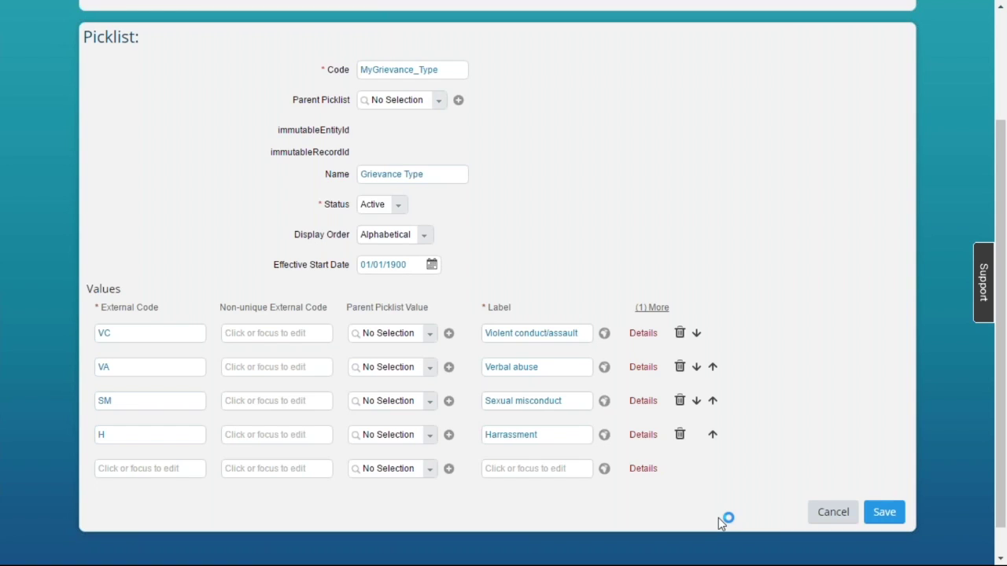
click(889, 513)
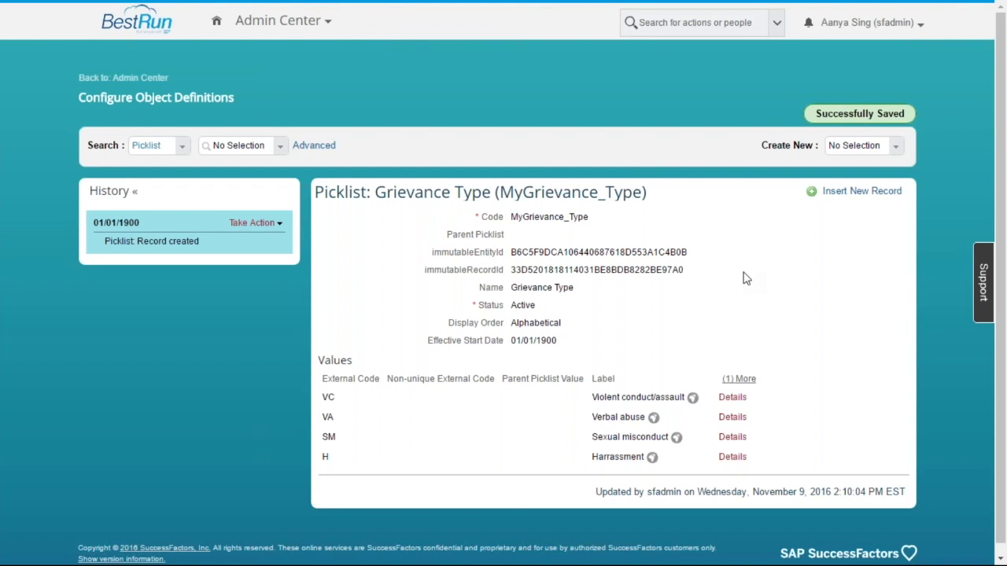
click(253, 223)
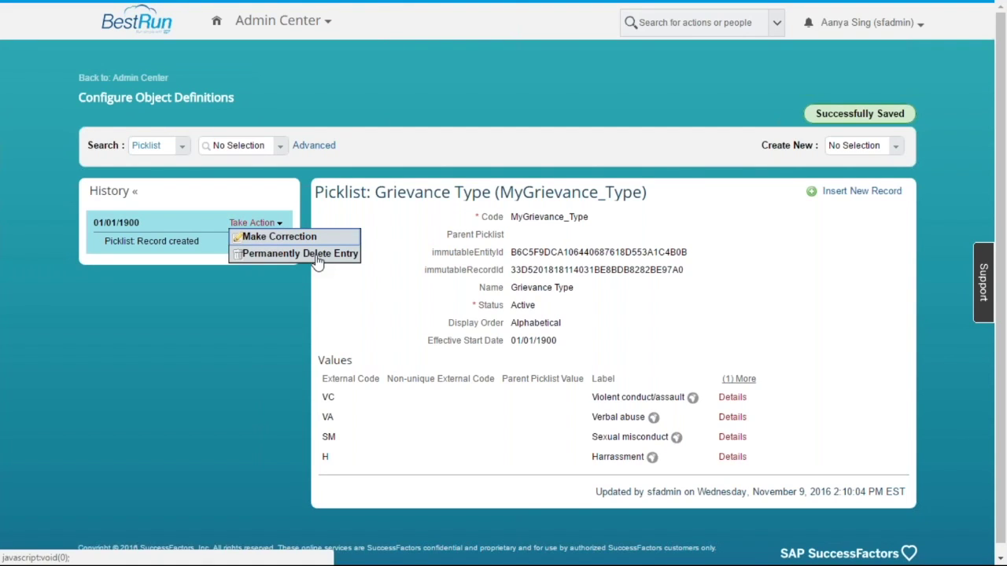
click(822, 203)
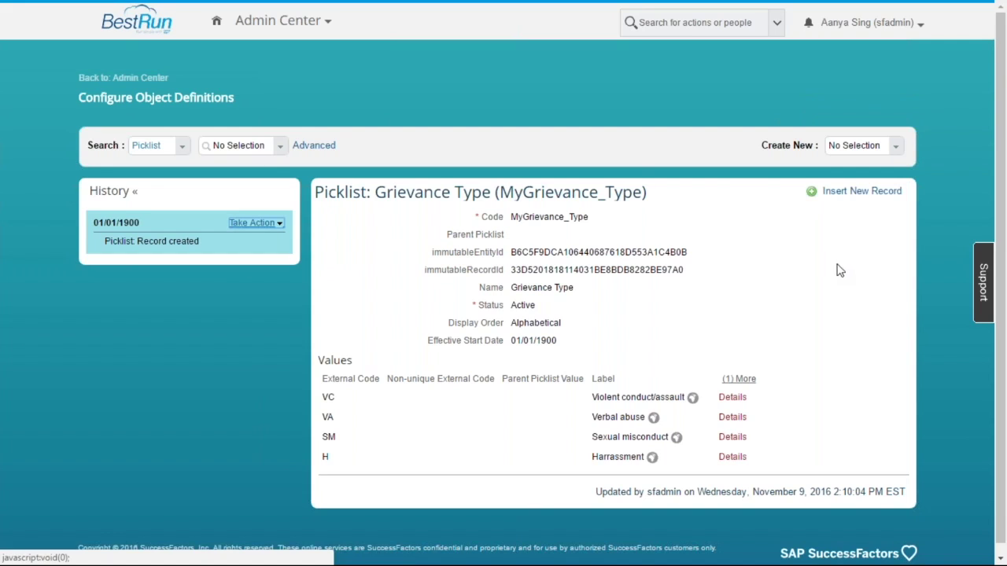
Create another picklist with the code MyGrievance_Status and the name Grievance Status
click(893, 148)
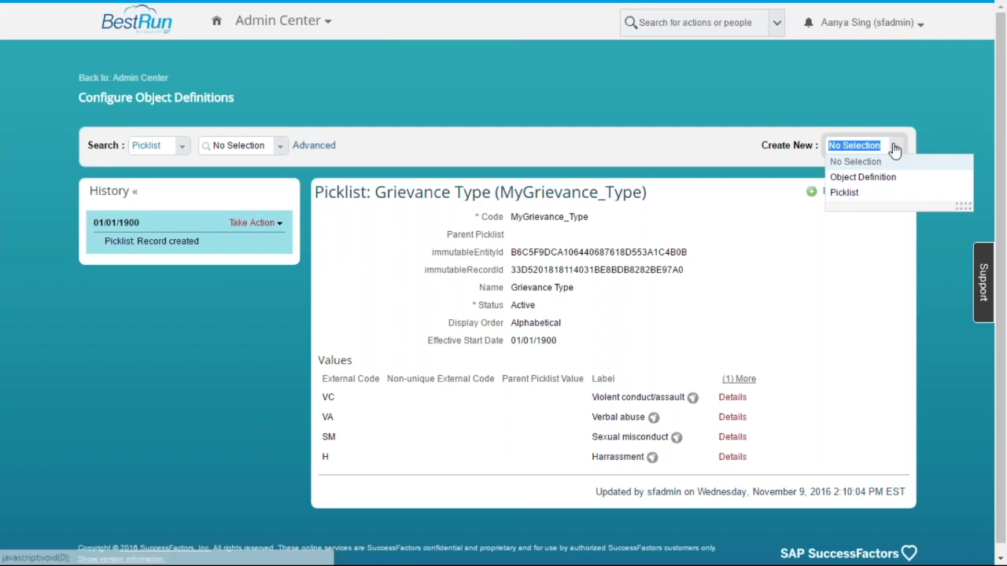
click(868, 196)
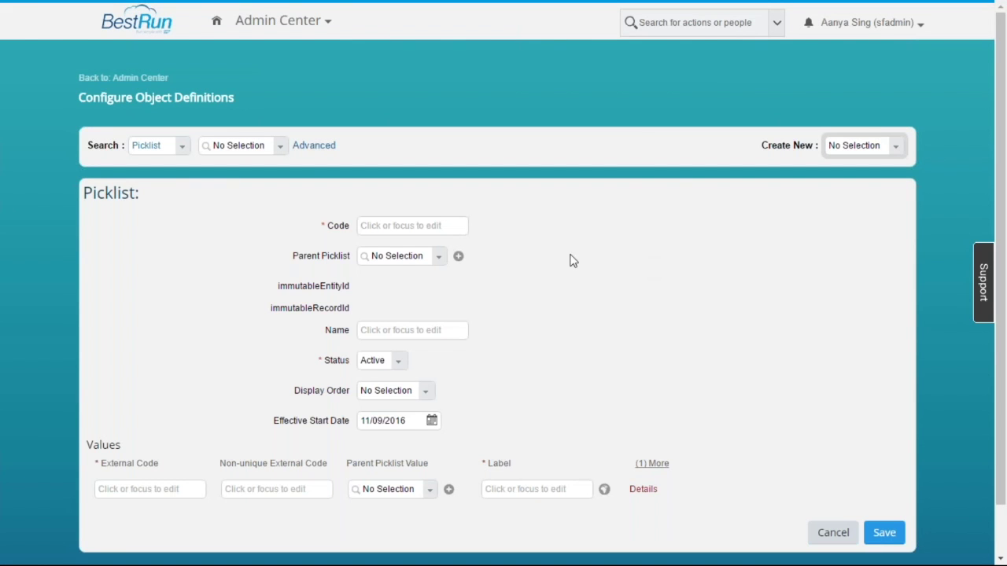
click(423, 226)
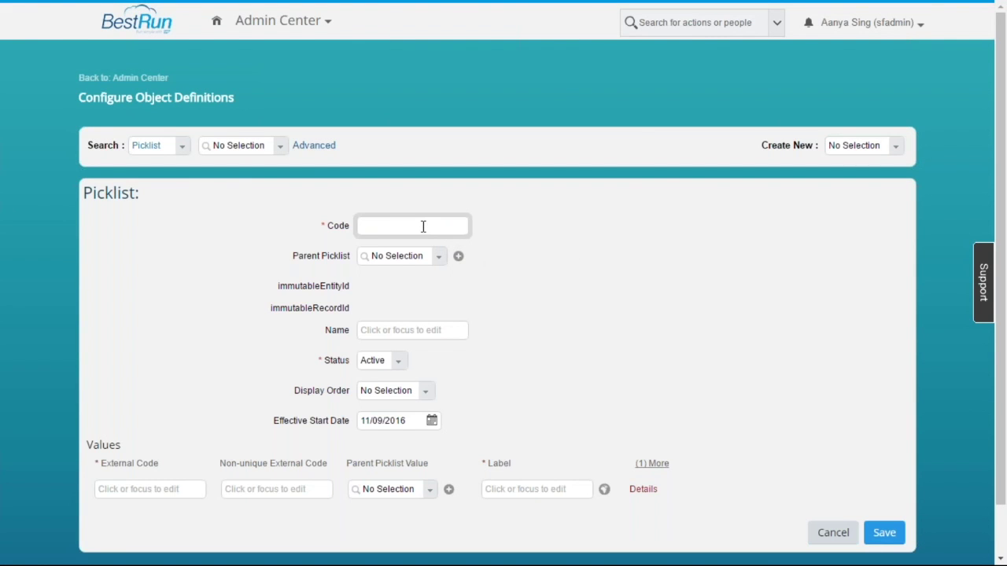
text(MyGrievance_Status)
click(406, 324)
text(Griev)
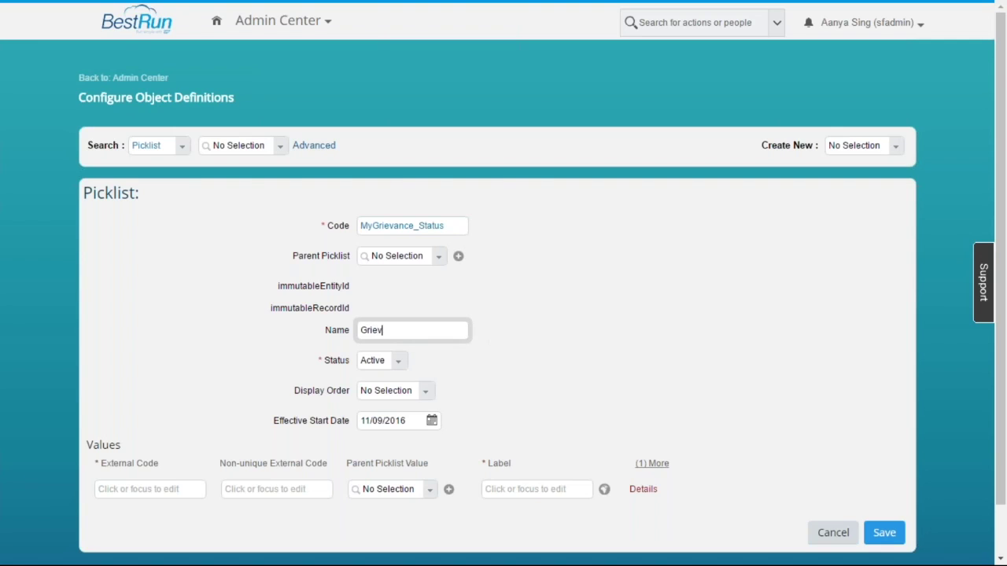
text(ance Status)
Set the Grievance Status picklist's effective start date to 01/01/1900
click(412, 421)
text(01)
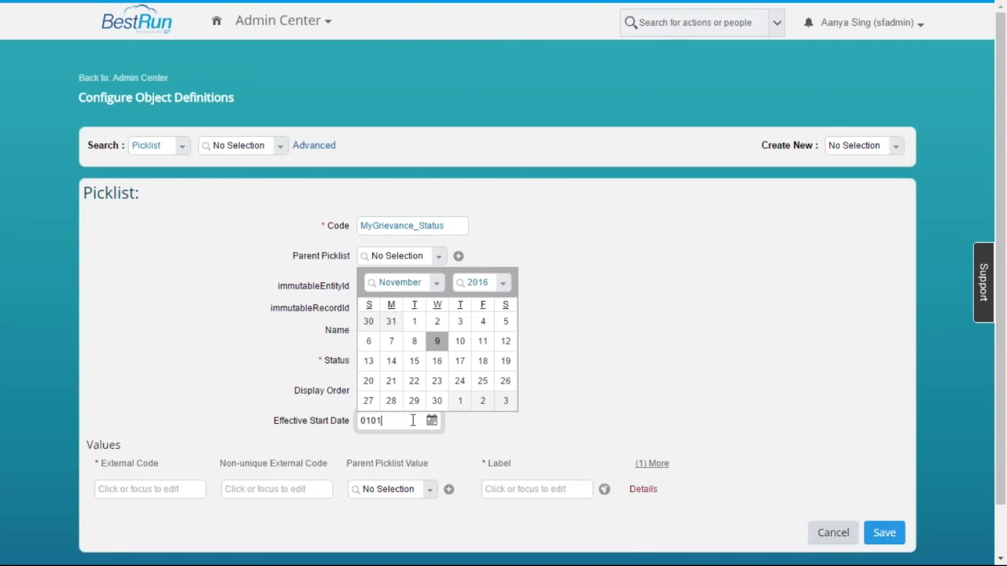
text(/01/1900)
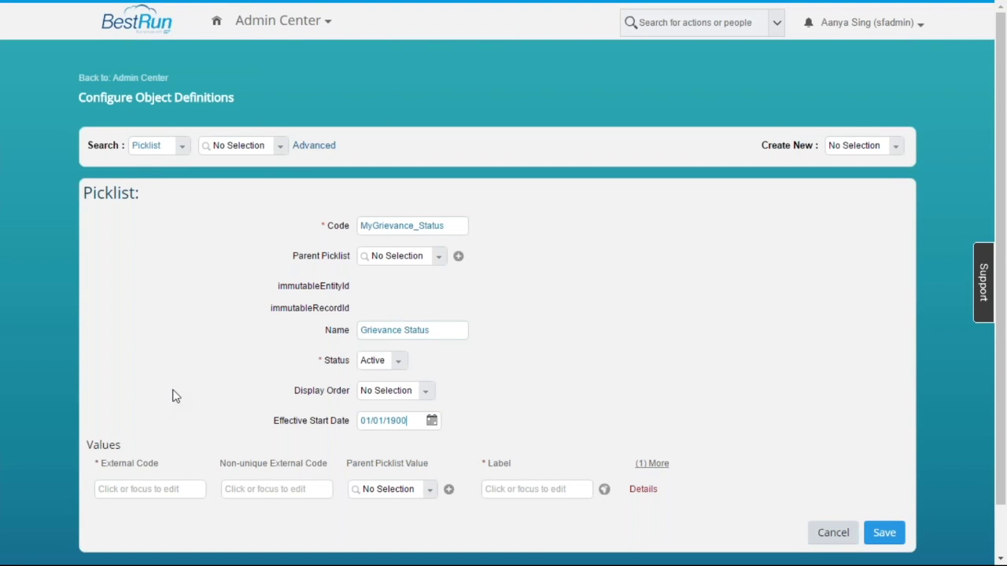
Add four values to the status picklist labelled New, Open, In Progress and Settled/Closed
click(530, 488)
scroll(503, 314, down, 1)
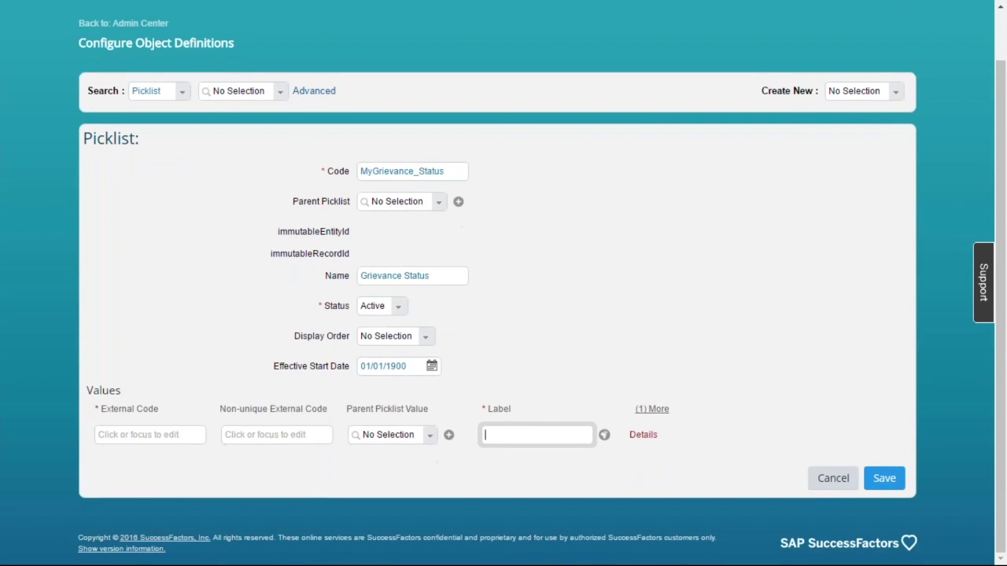
text(New)
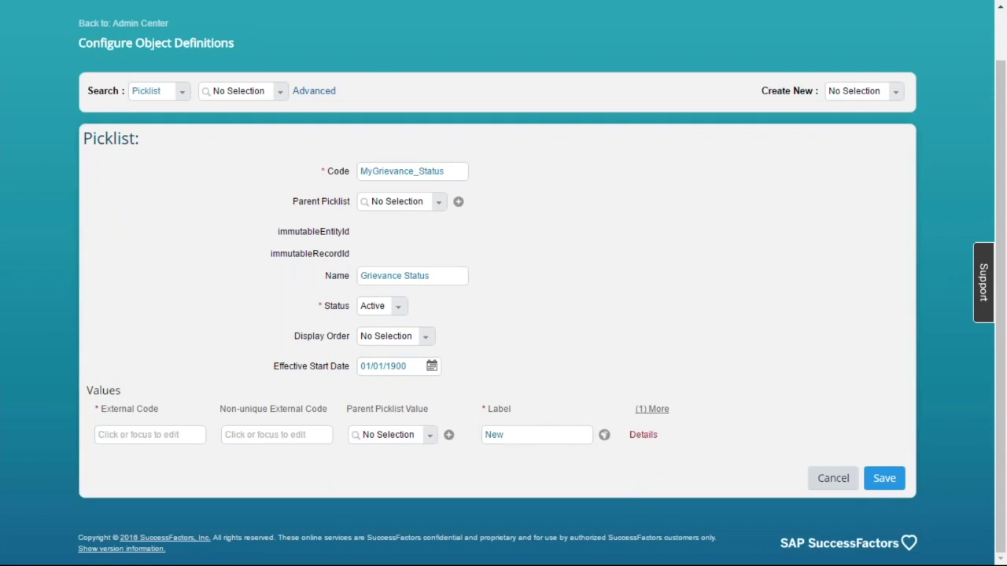
click(529, 469)
text(Open)
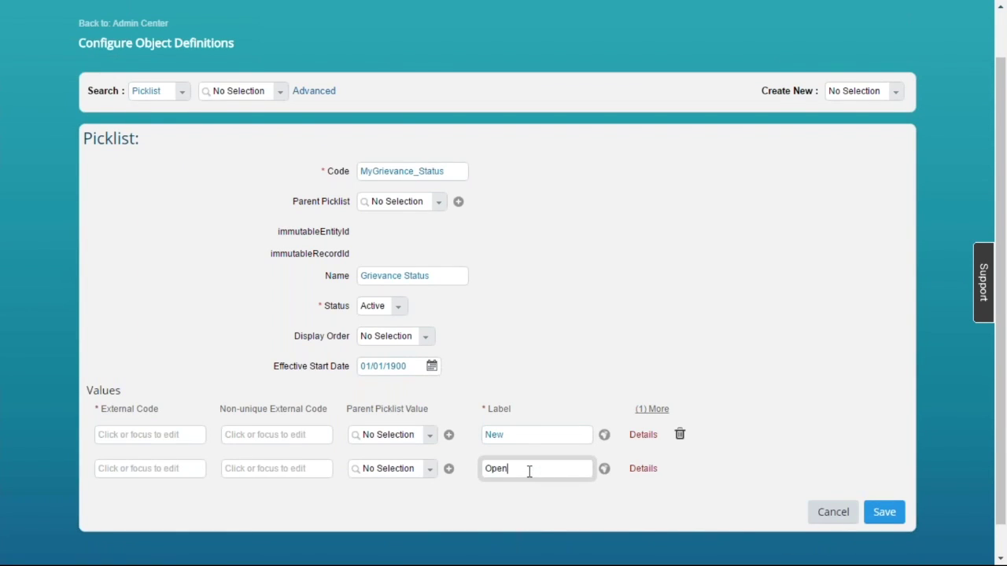
click(530, 501)
text(In Progress)
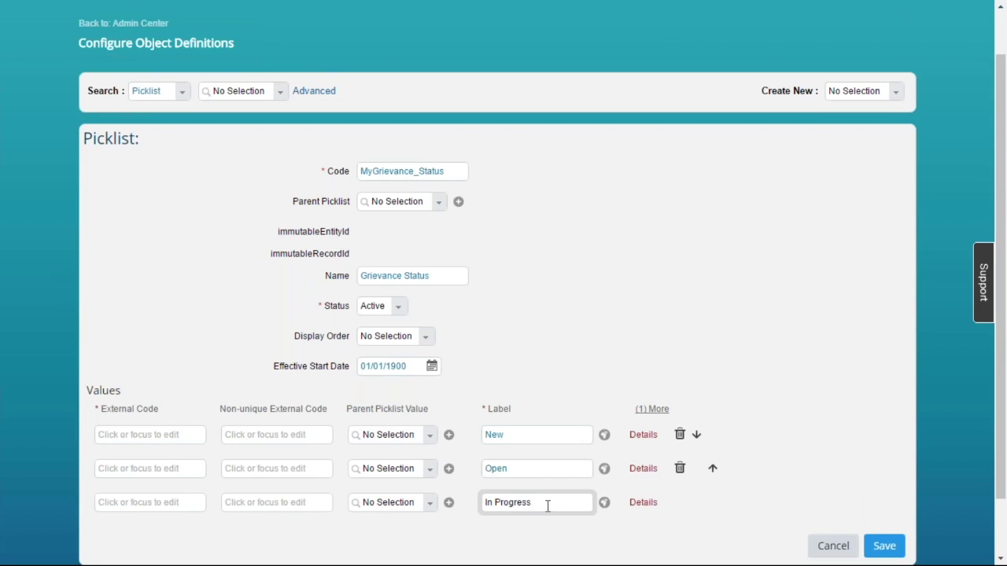
scroll(535, 504, down, 2)
click(516, 533)
text(Settled/Closed)
Assign the external codes N, O, I and C to the New, Open, In Progress and Settled/Closed values
click(157, 332)
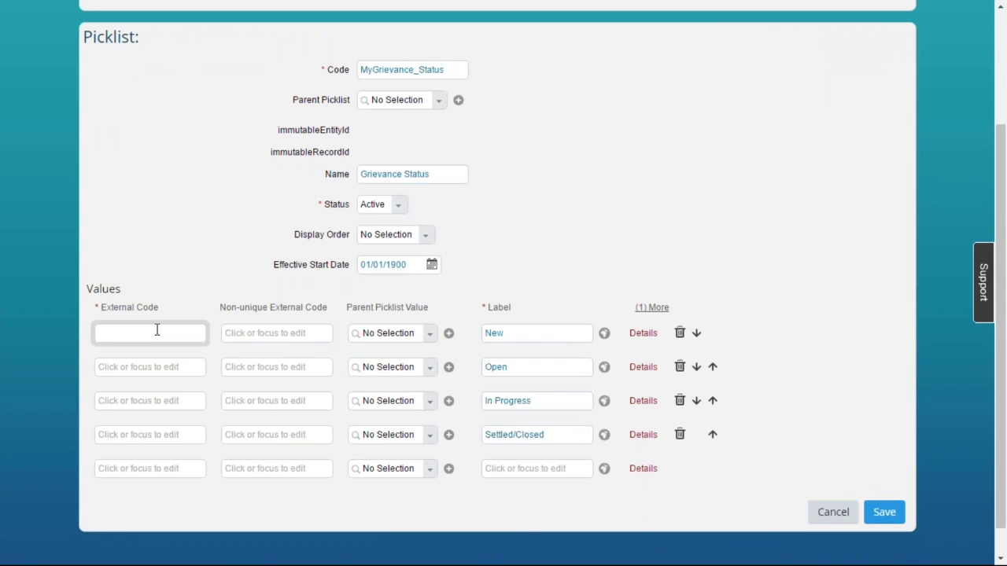
text(N)
click(143, 367)
text(O)
click(139, 402)
text(I)
click(138, 435)
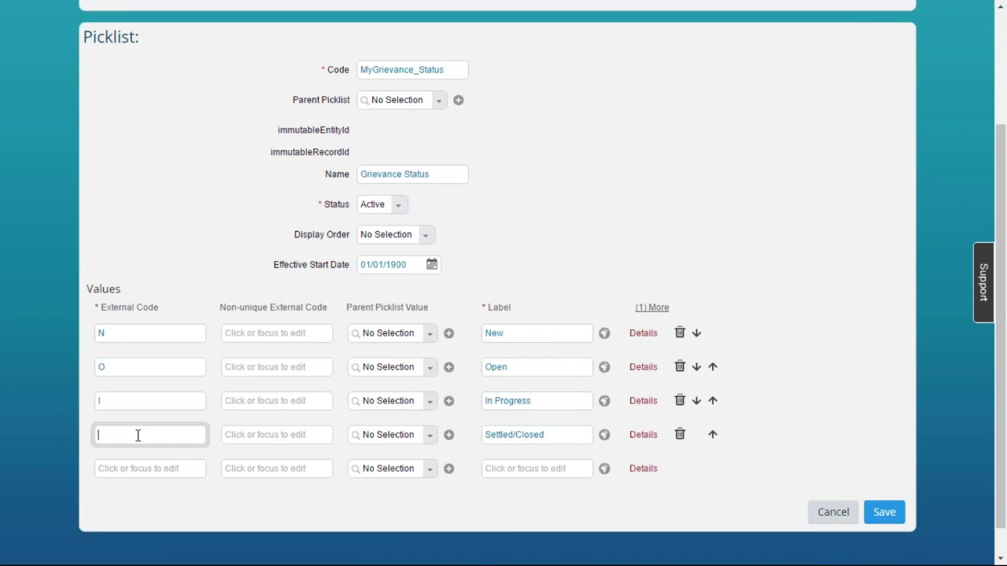
text(C)
click(209, 524)
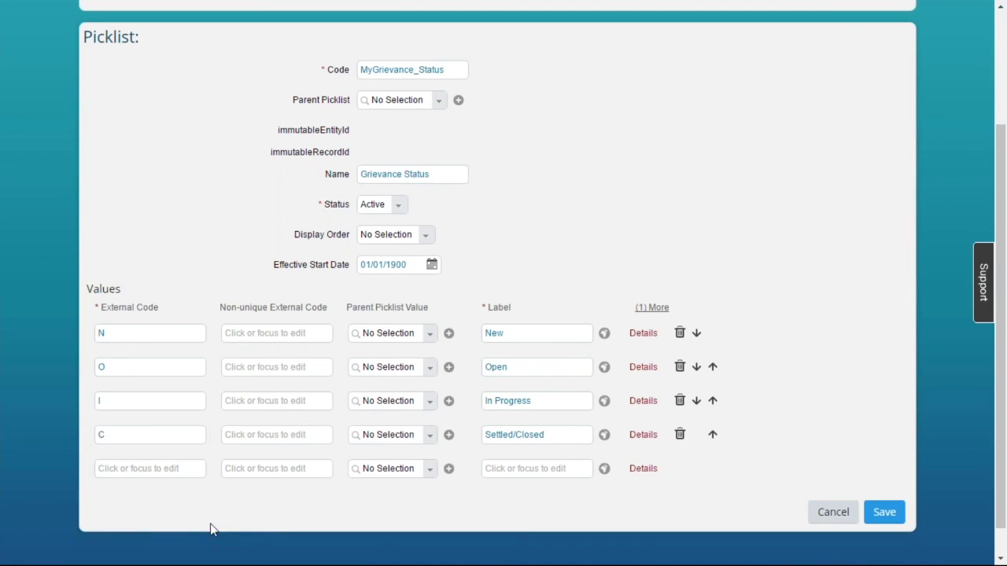
Set the Grievance Status picklist's display order to None and save the picklist
click(425, 235)
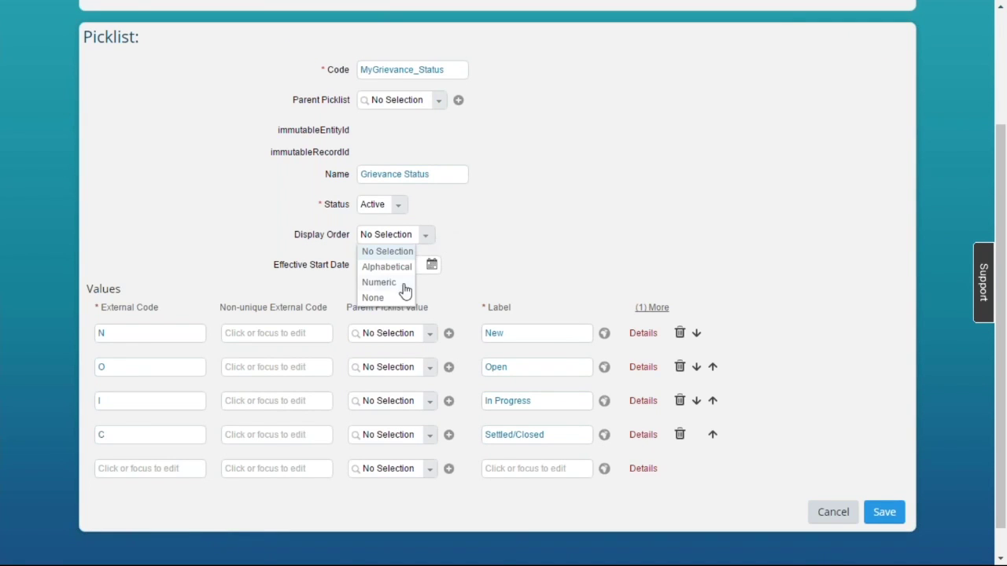
click(375, 298)
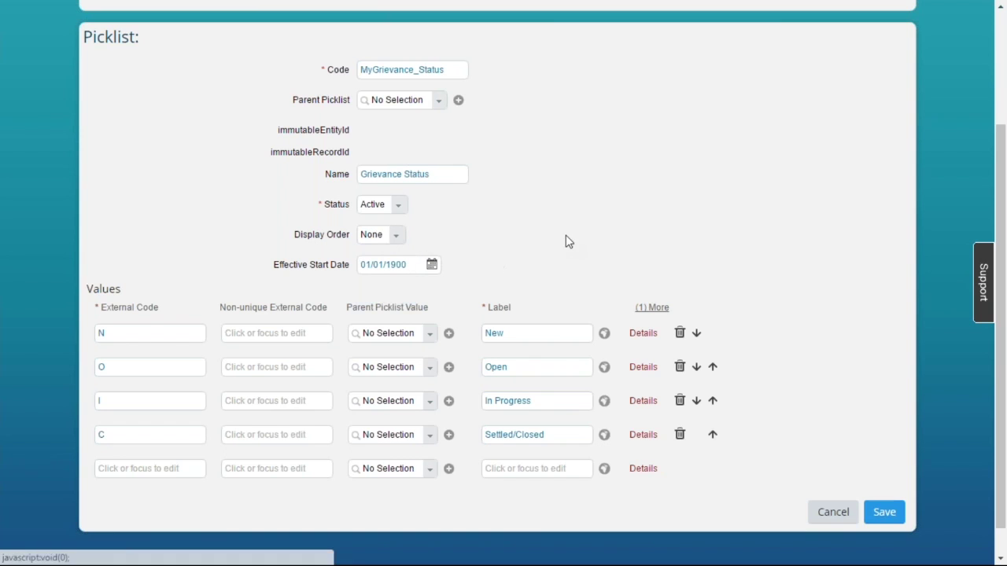
click(884, 512)
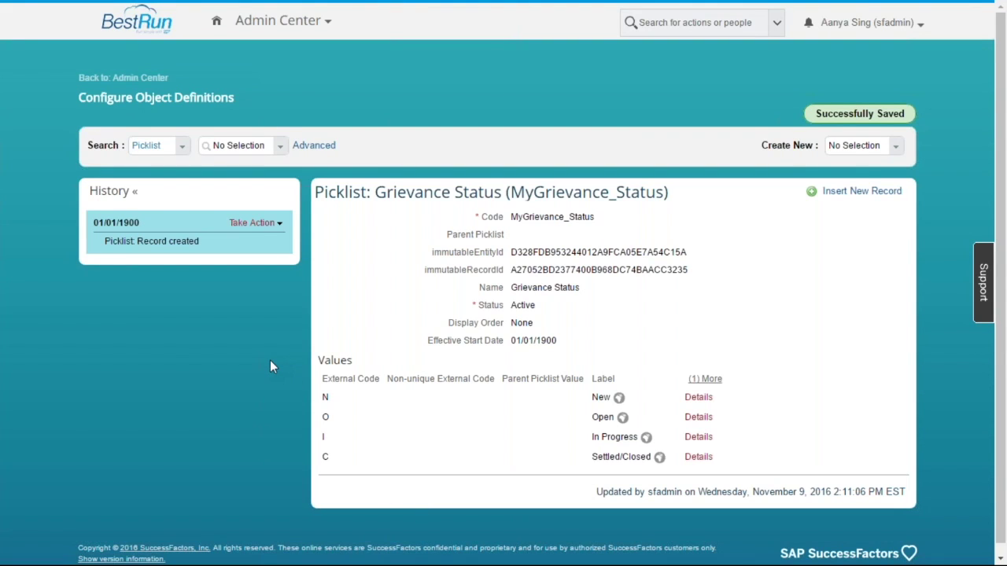
click(182, 147)
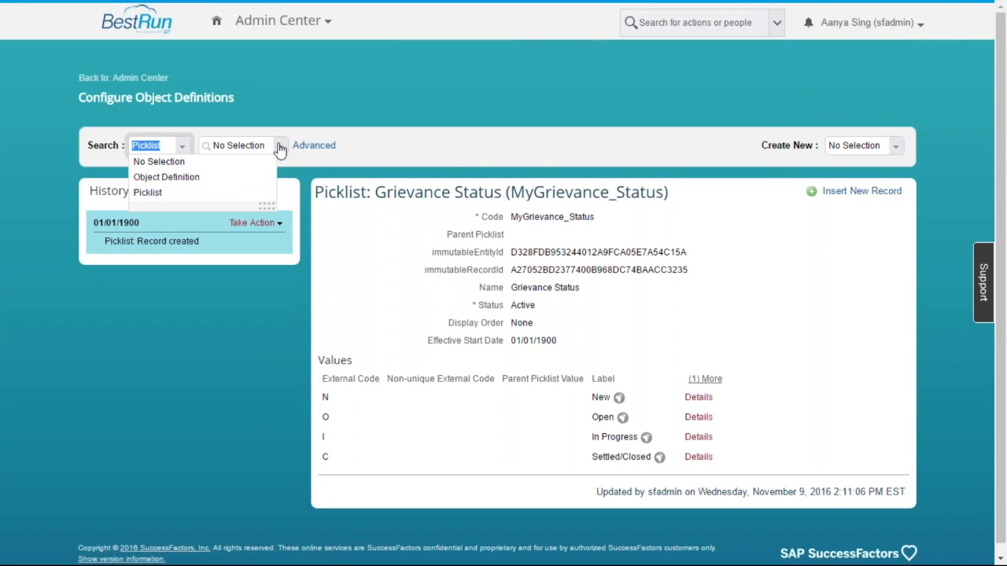
click(535, 128)
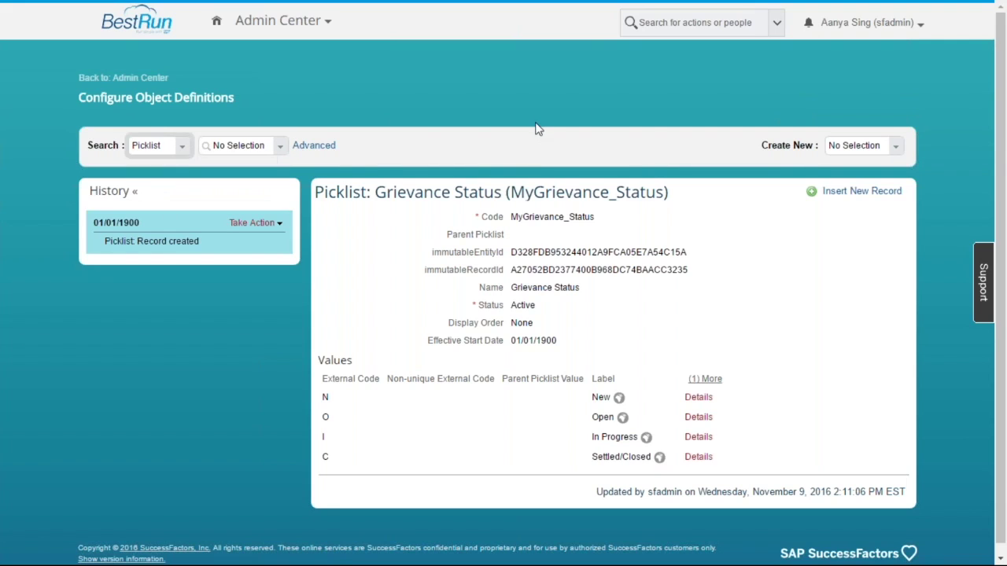
Create a new object definition with the code cust_MyGrievance
click(898, 148)
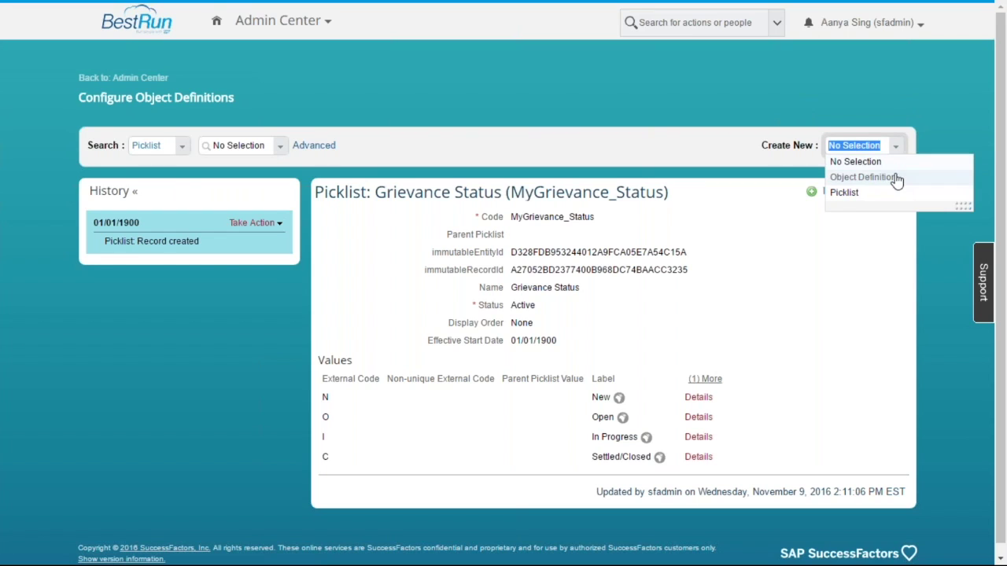
click(890, 177)
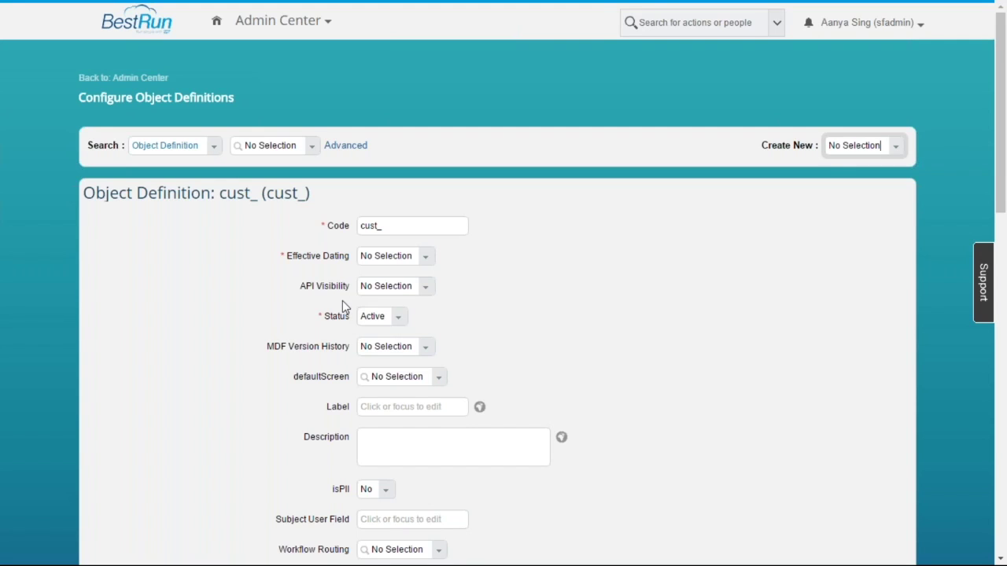
click(409, 225)
text(My)
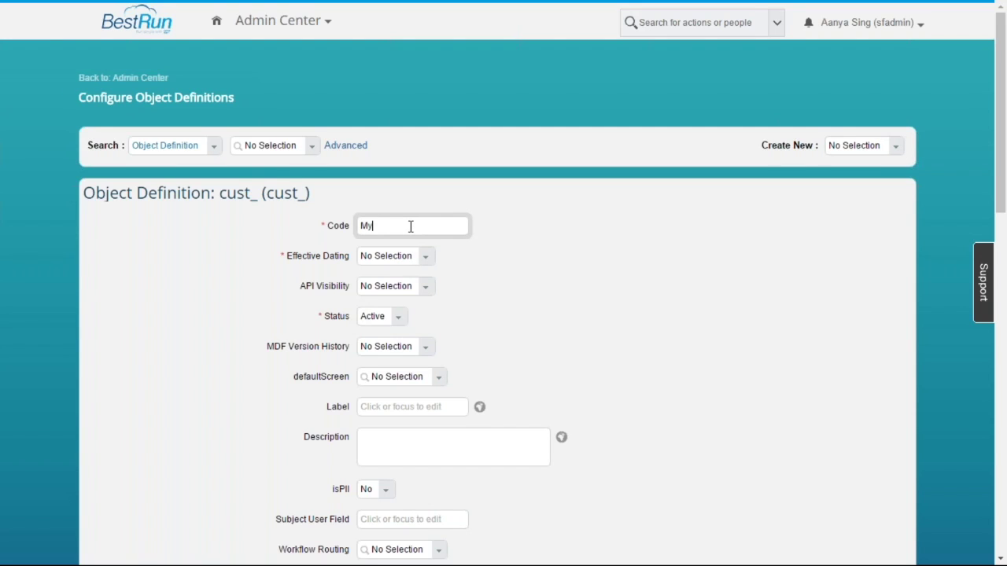
text(Grievance)
key(ctrl+a)
click(474, 260)
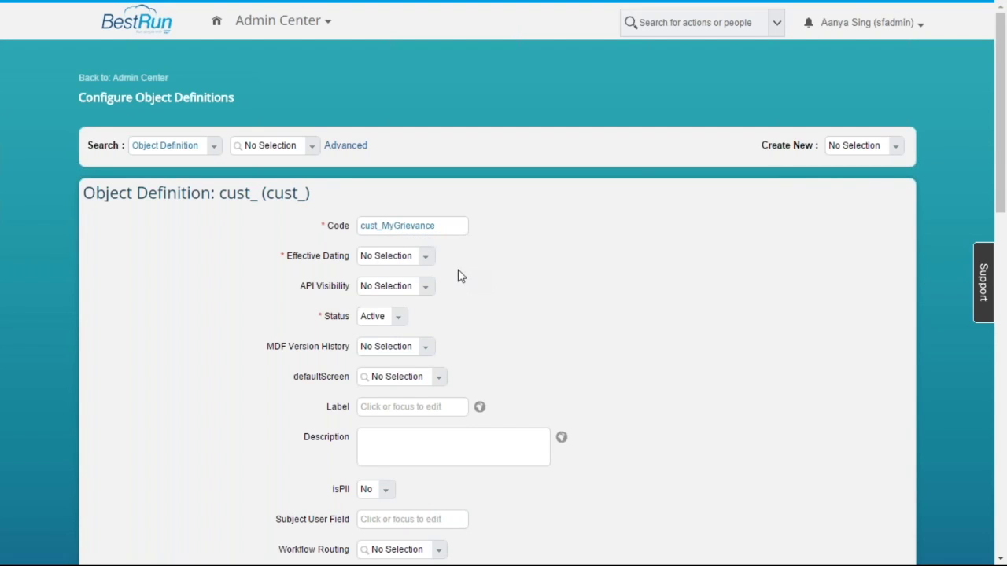
Set the object's effective dating to Multiple Changes Per Day, accepting the mandatory field changes, and its API visibility to Read Only
click(425, 258)
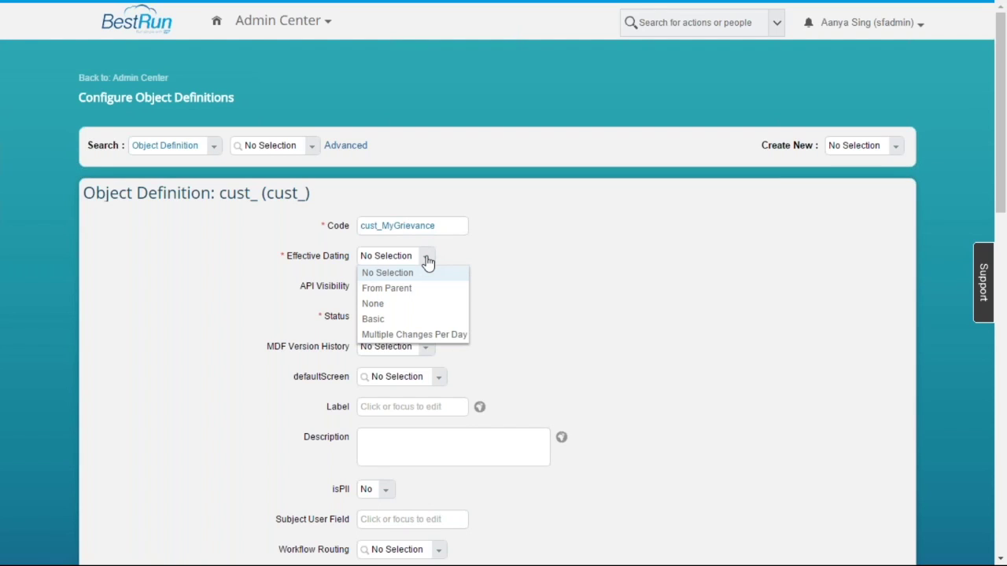
click(445, 336)
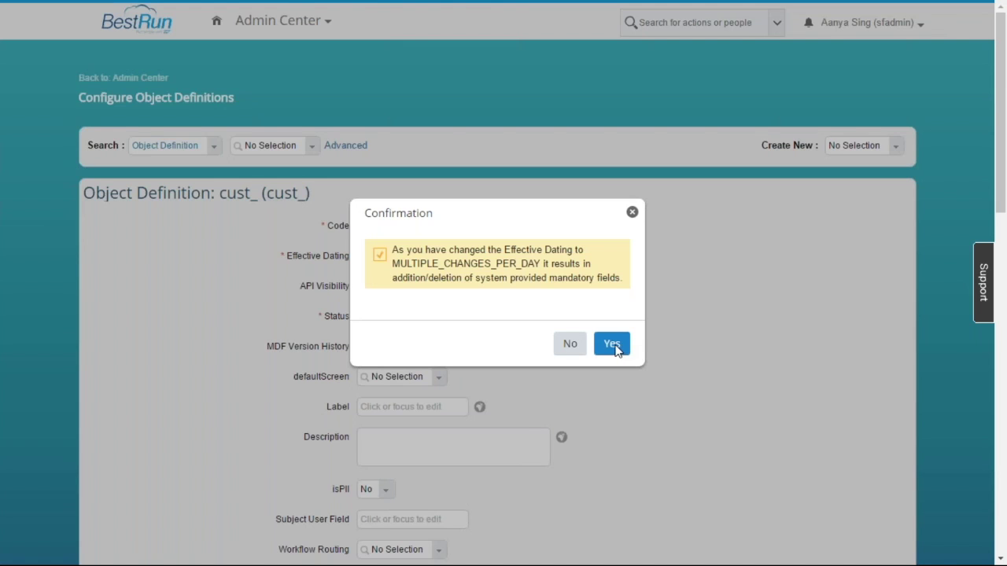
click(611, 345)
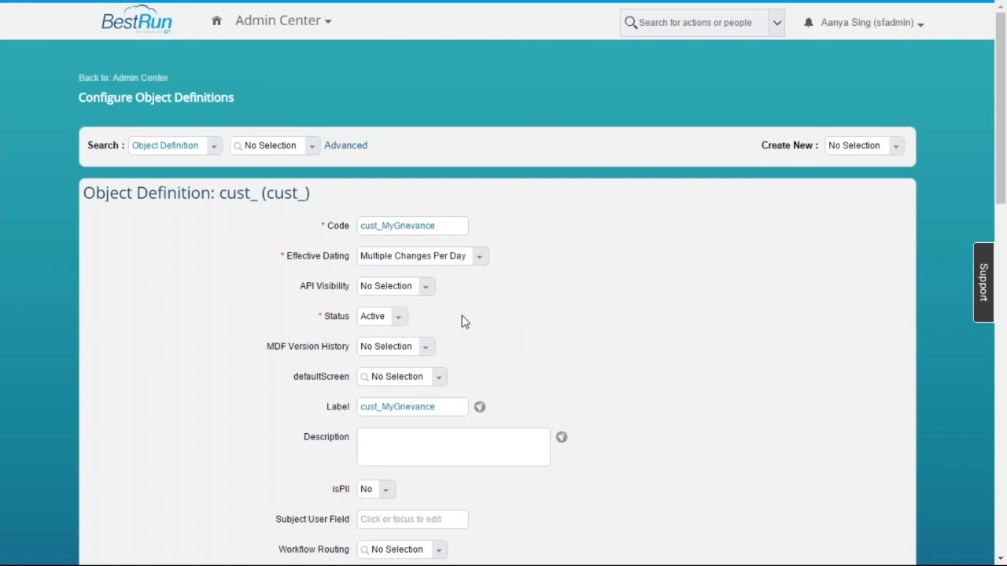
click(427, 288)
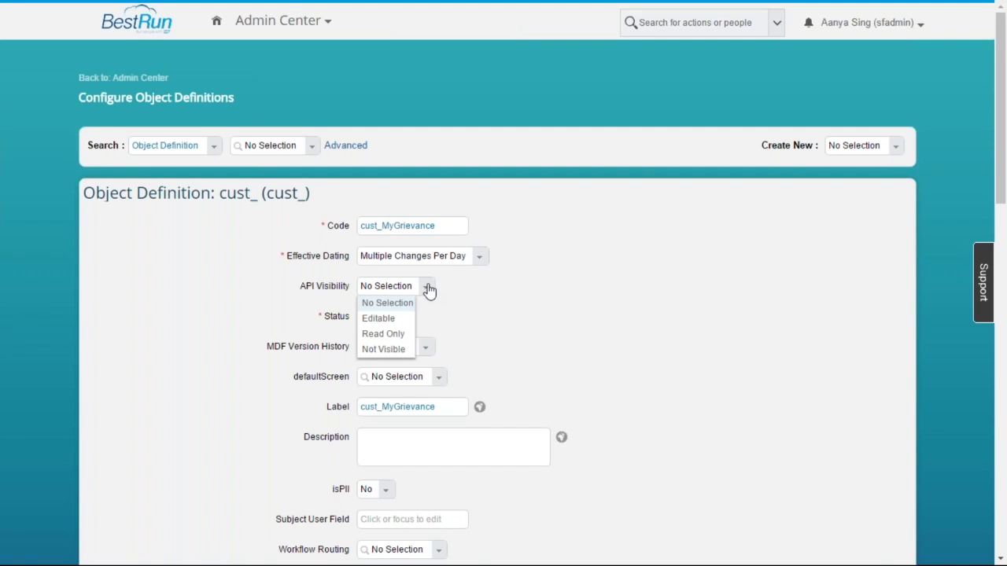
click(398, 334)
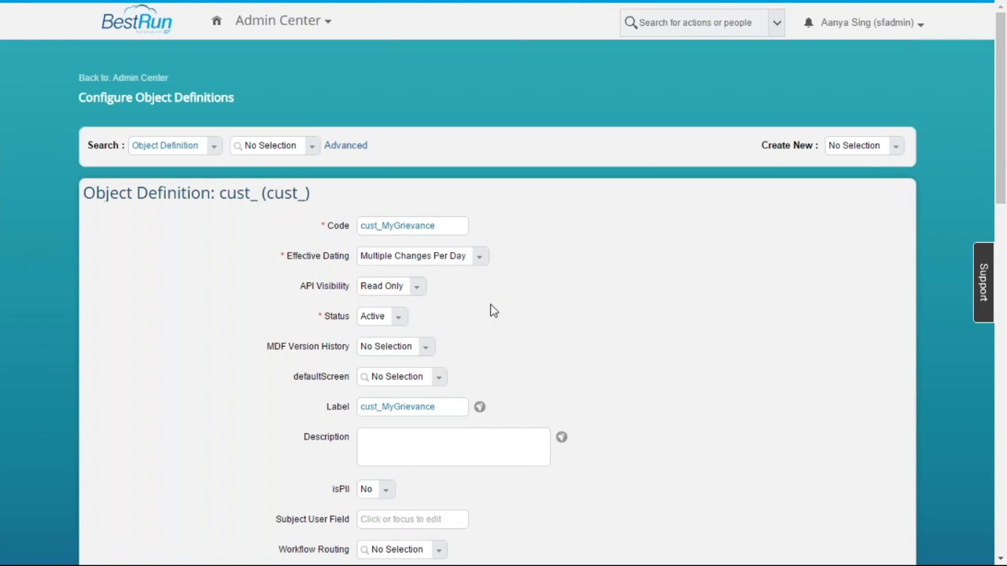
Set the object's MDF version history to Complete History
click(431, 351)
scroll(433, 334, down, 5)
scroll(434, 334, up, 3)
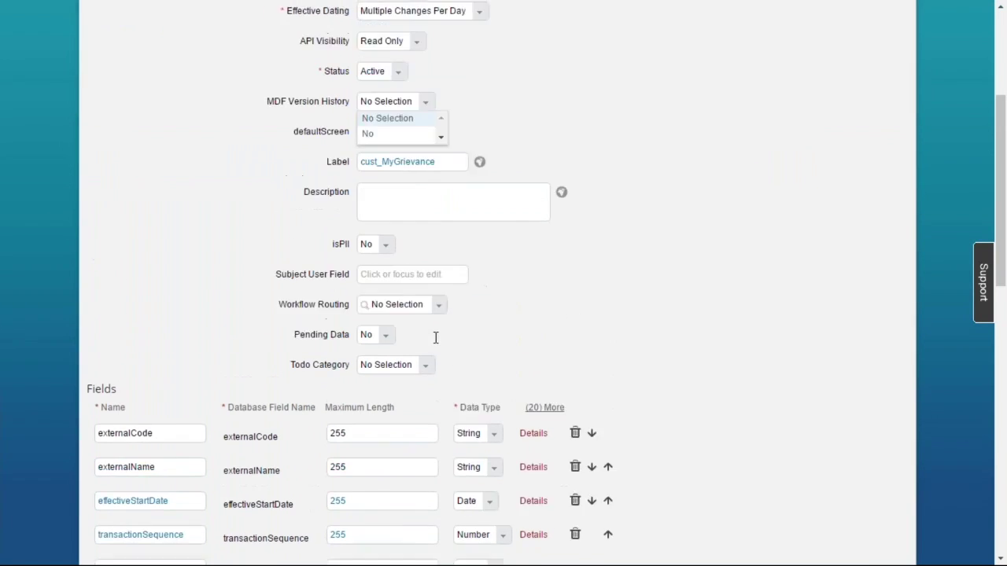
click(426, 197)
click(433, 198)
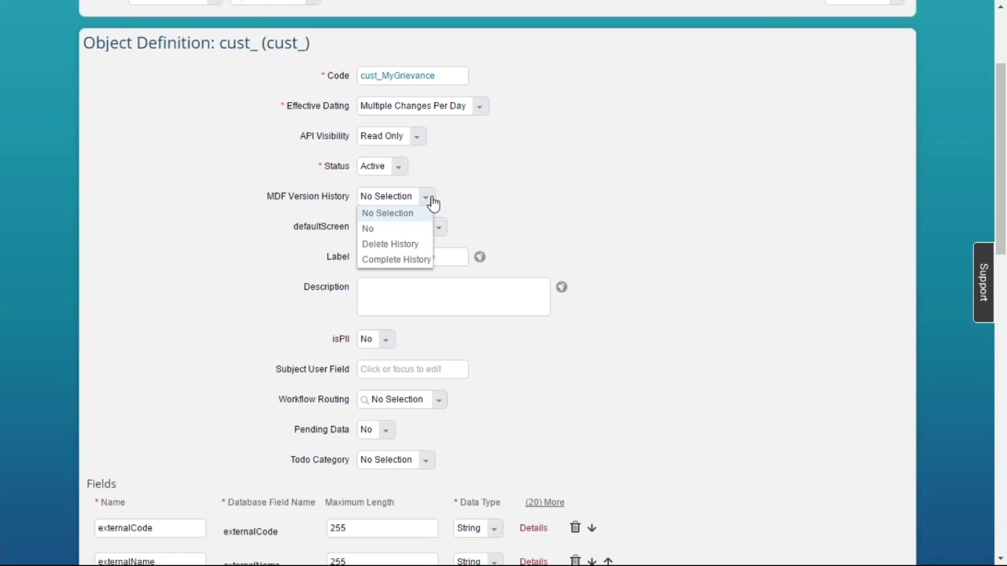
click(406, 260)
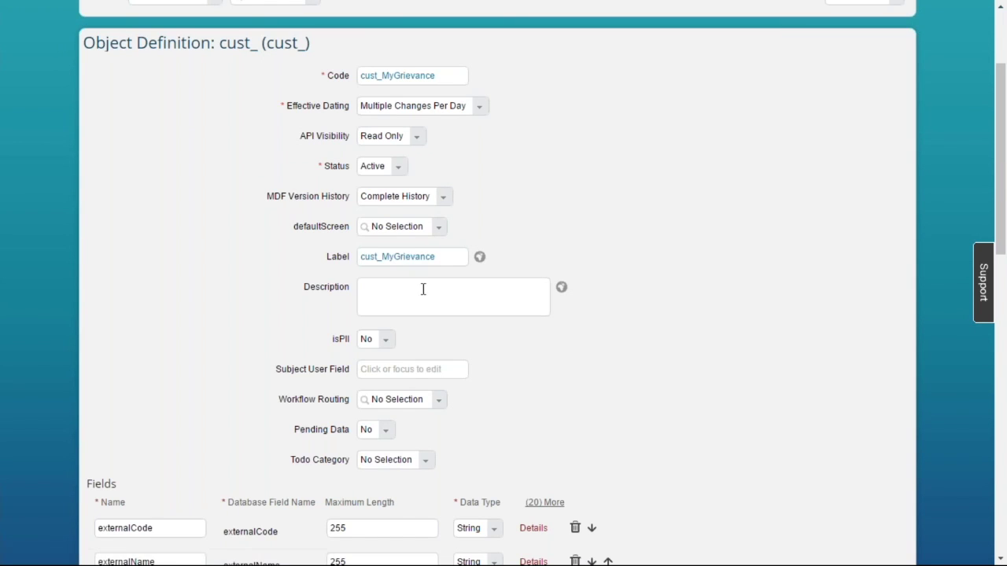
Remove the cust_ prefix from the object's label so it reads MyGrievance
click(393, 256)
drag(382, 257, 351, 257)
key(BackSpace)
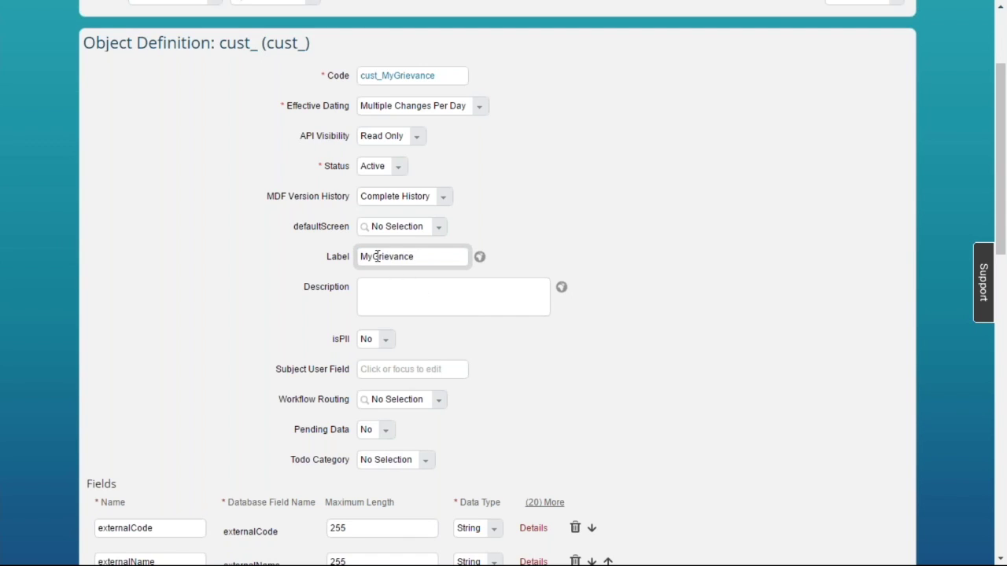
click(495, 347)
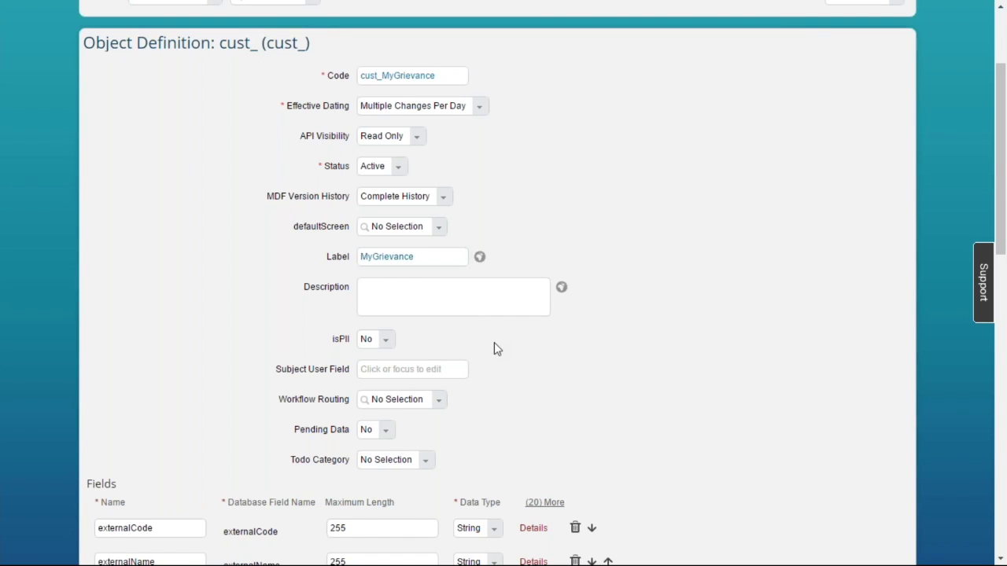
Set the object's todo category to Employee Change Requests
scroll(495, 346, down, 1)
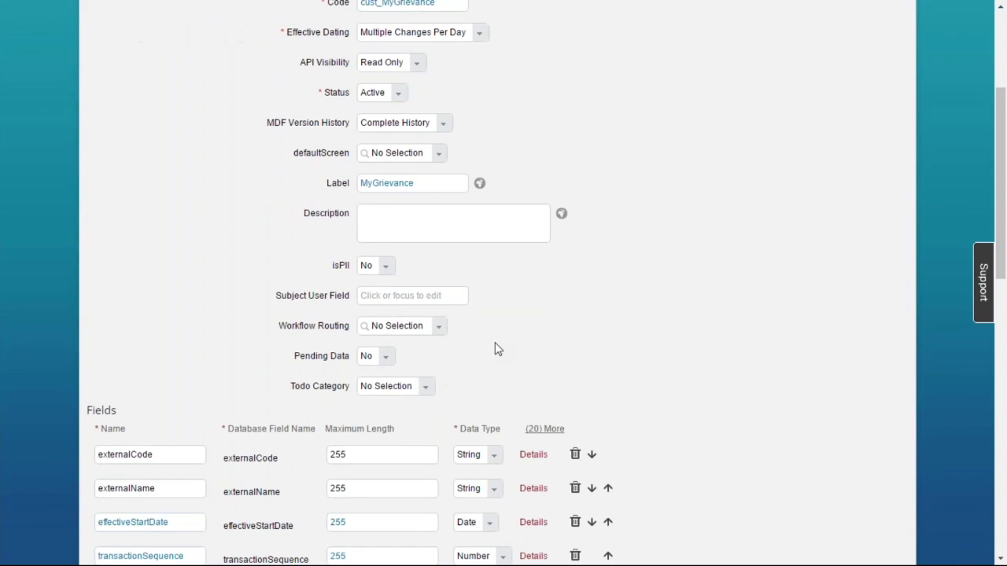
scroll(495, 342, down, 1)
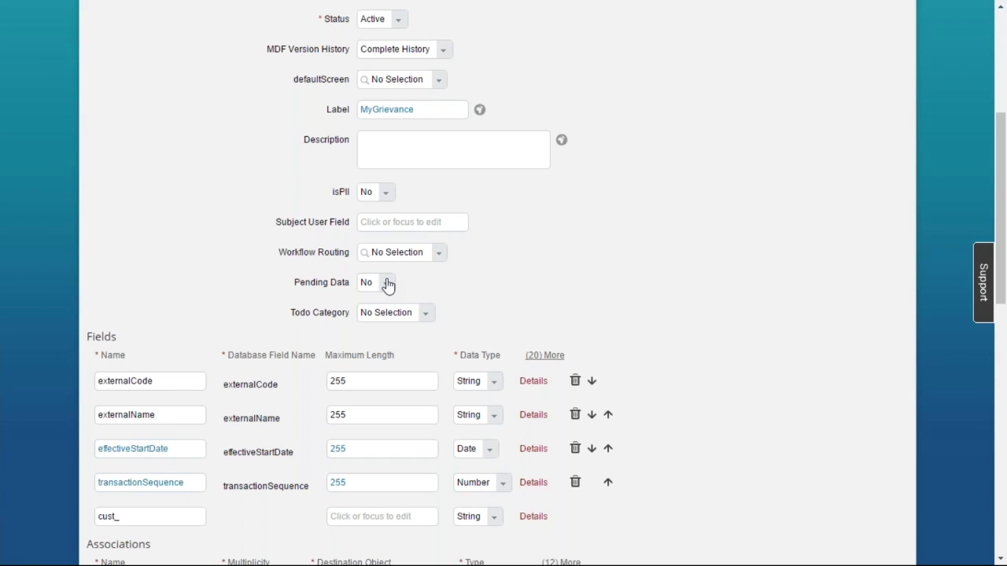
click(427, 316)
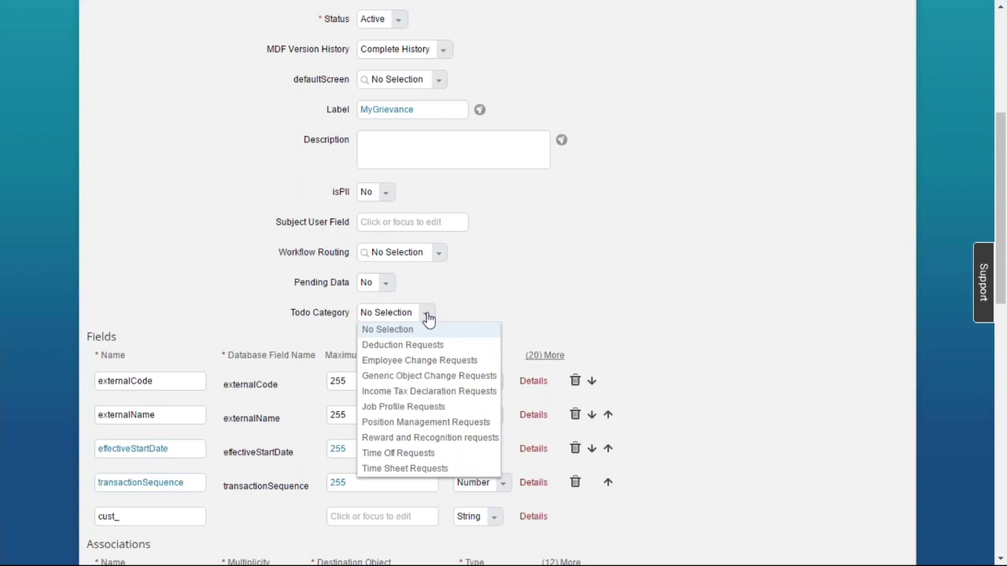
click(440, 364)
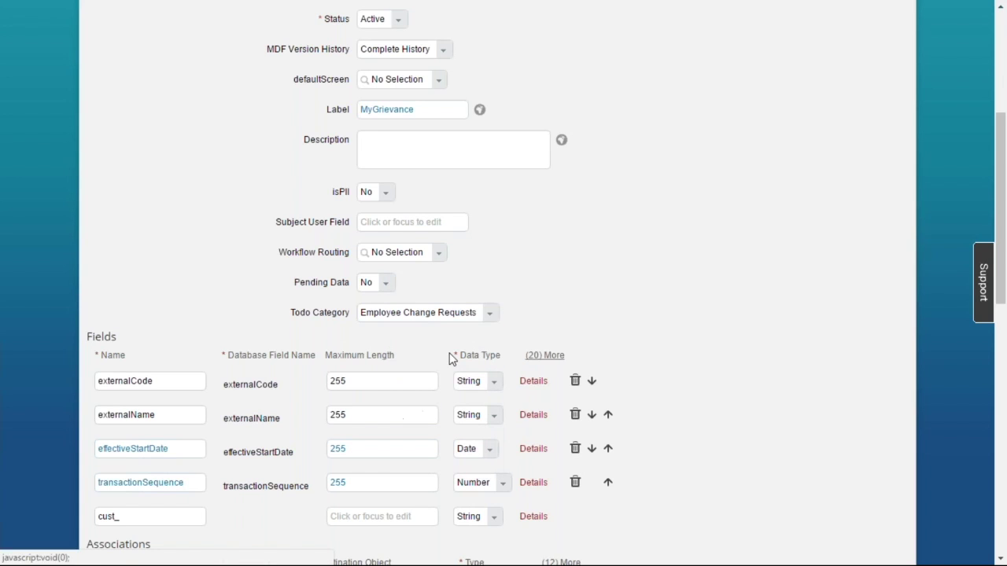
Change the data type of the externalCode field to User
scroll(540, 295, down, 3)
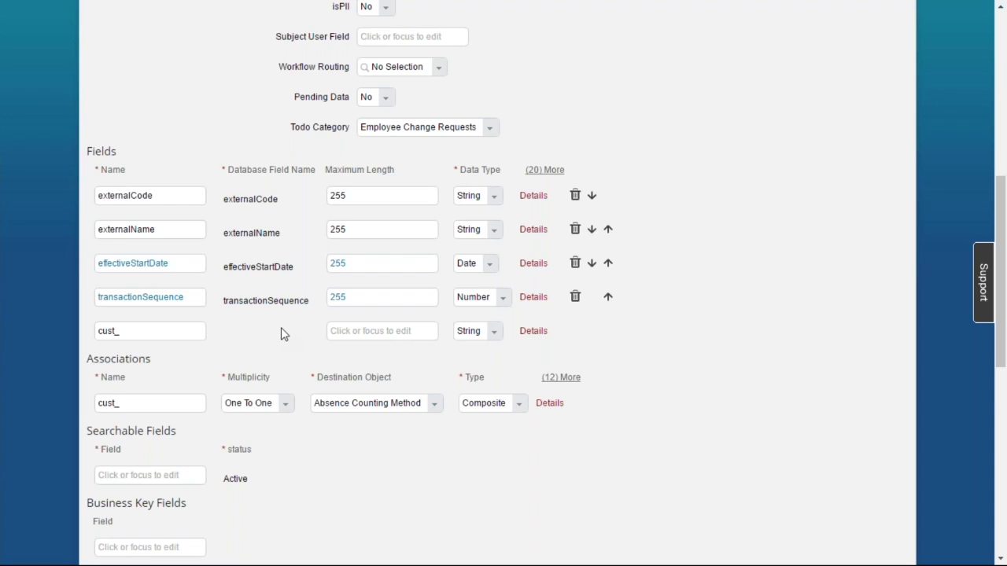
click(496, 197)
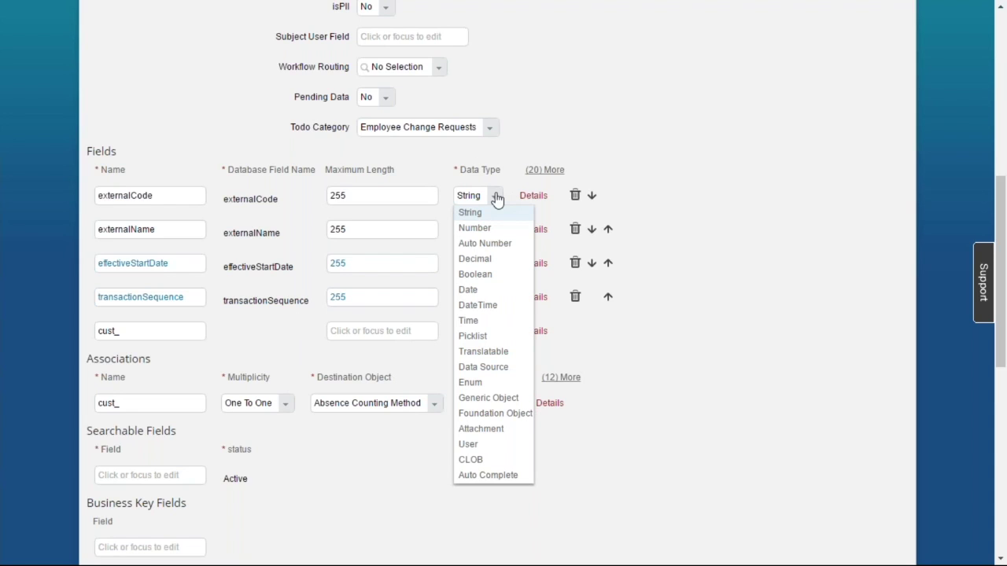
click(468, 445)
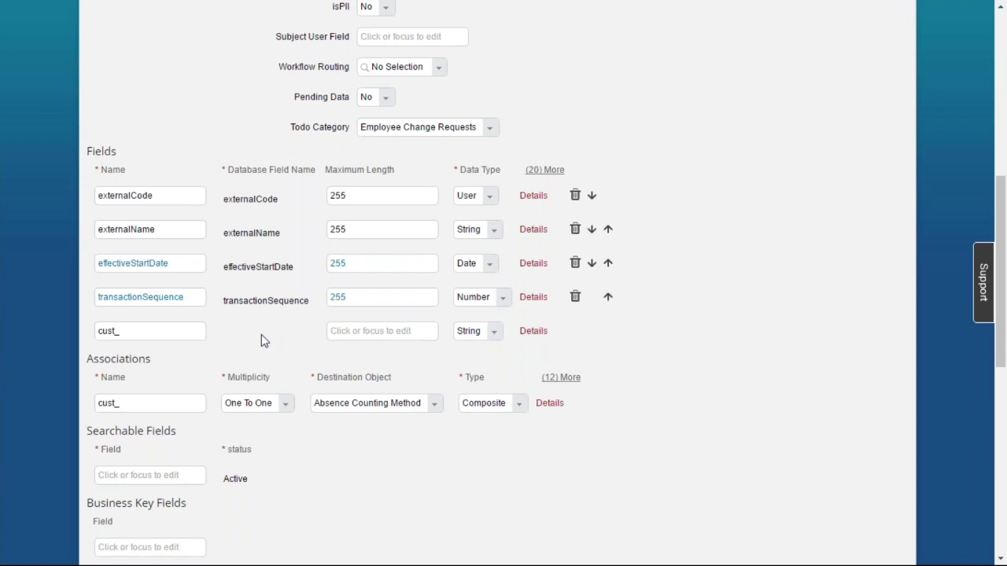
Add a custom field named cust_Type with the data type Picklist
double_click(149, 328)
key(BackSpace)
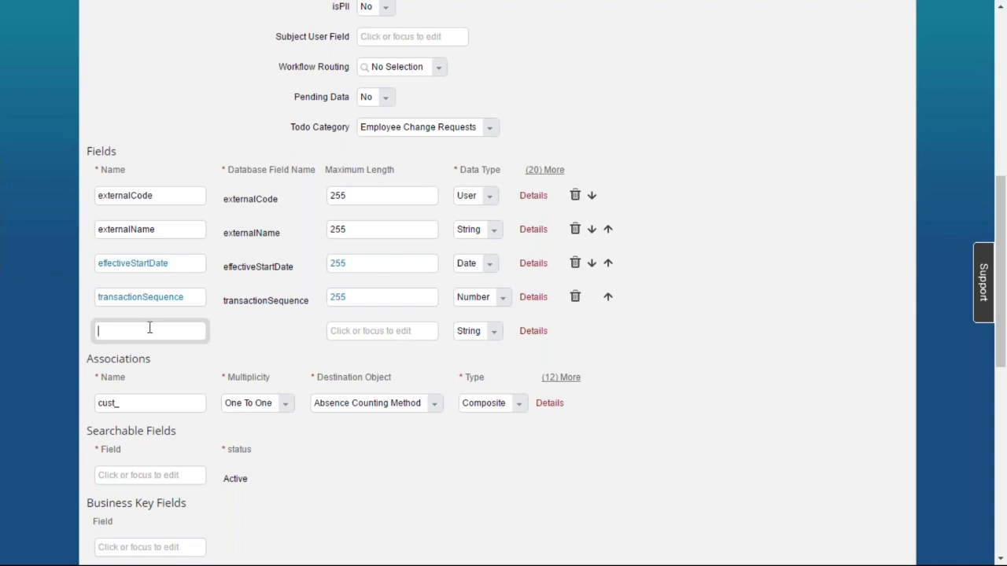
text(Type)
click(267, 339)
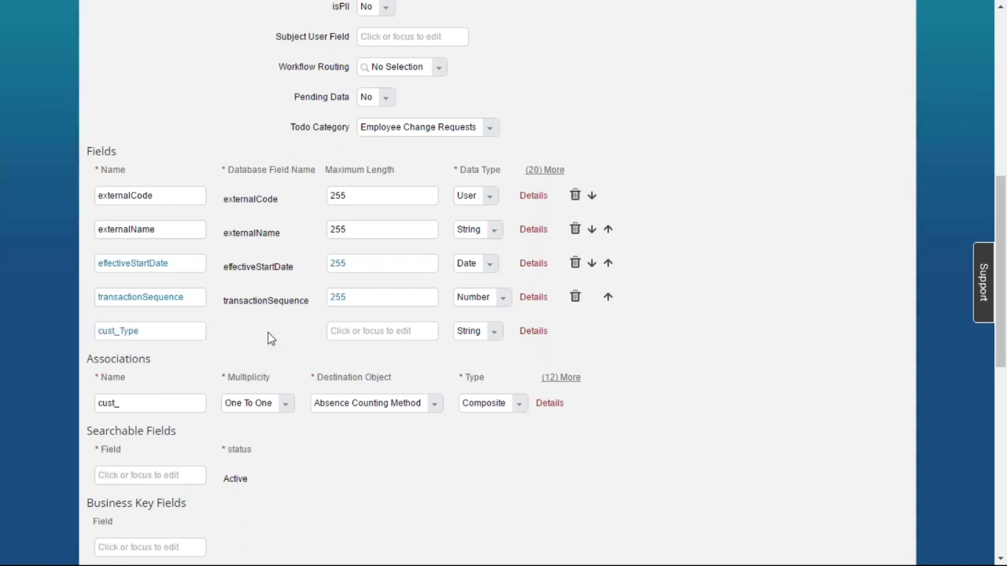
click(496, 332)
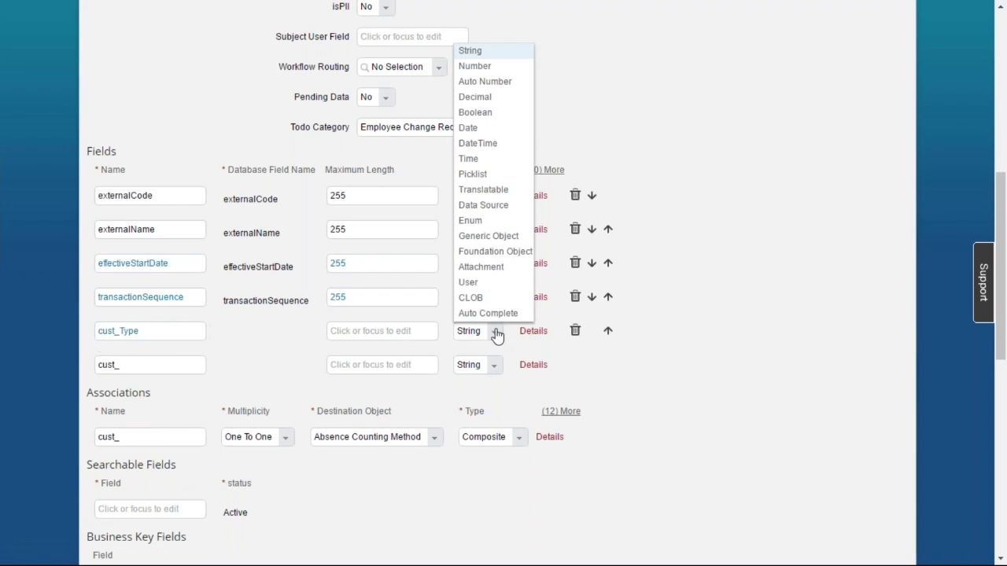
click(494, 173)
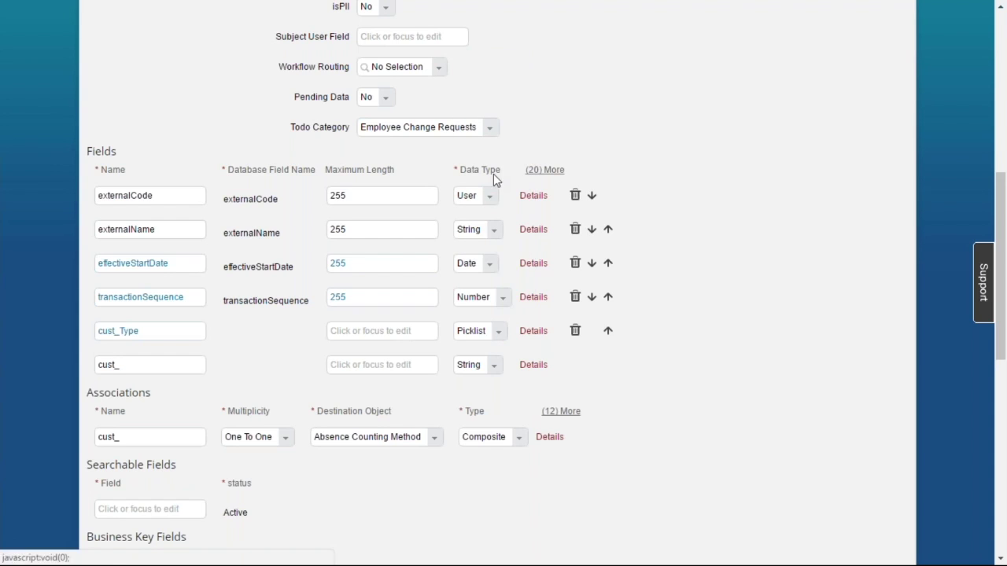
Set the valid values source to MyGrievance_Type in the details of the cust_Type field
click(533, 331)
click(452, 168)
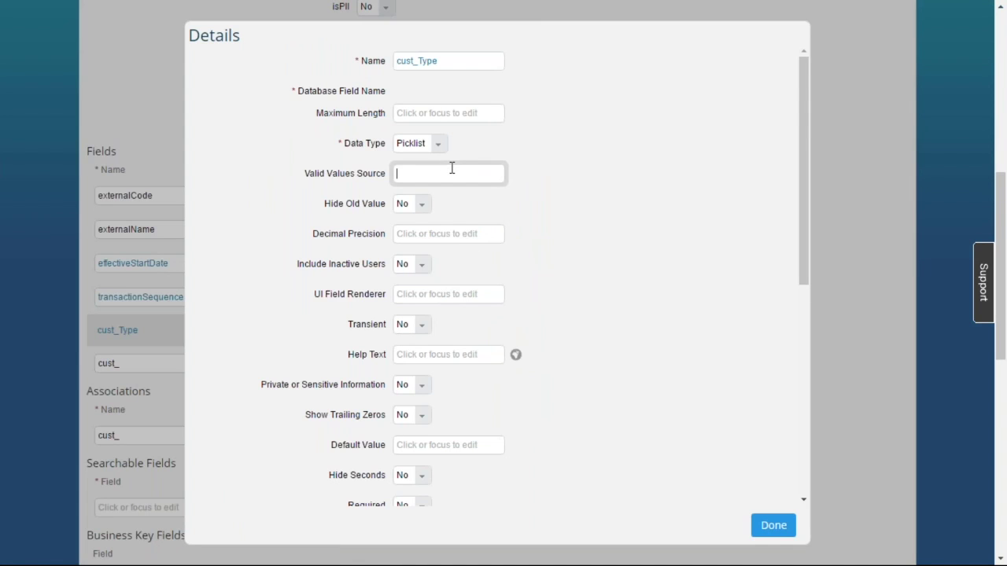
text(MyGrievance_Type)
click(585, 206)
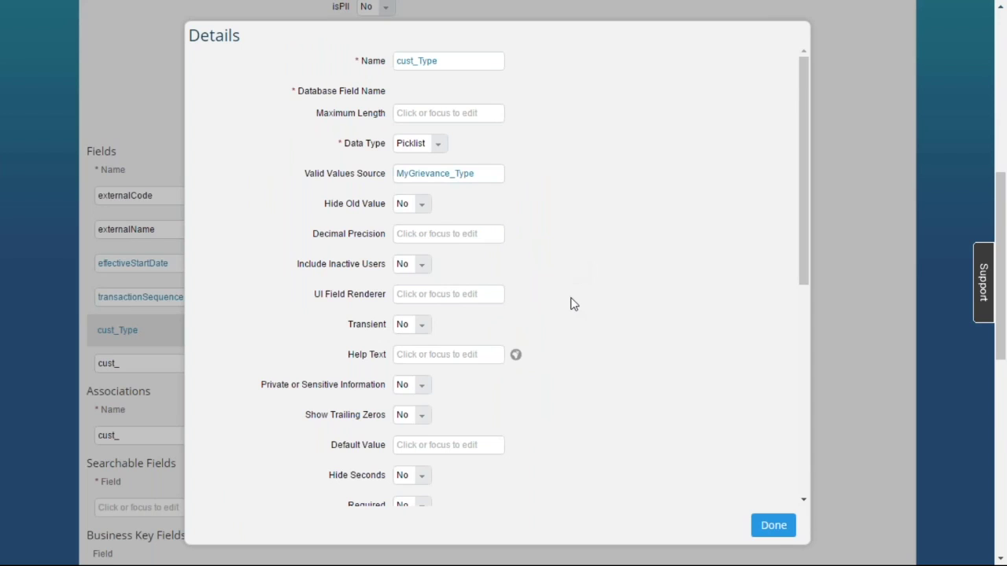
Label the cust_Type field "Type of Grievance" and close its details
scroll(572, 304, down, 3)
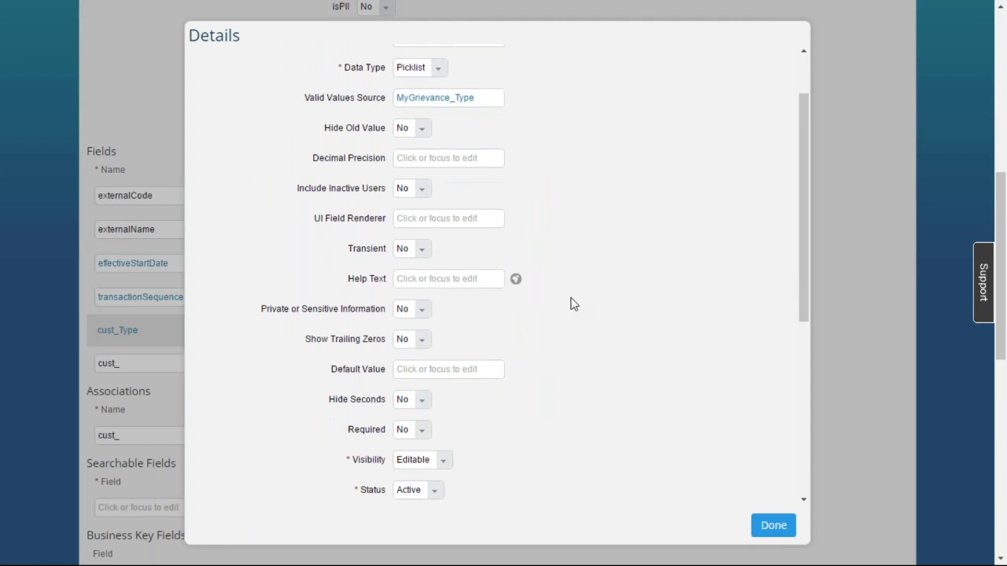
scroll(572, 305, down, 2)
click(480, 283)
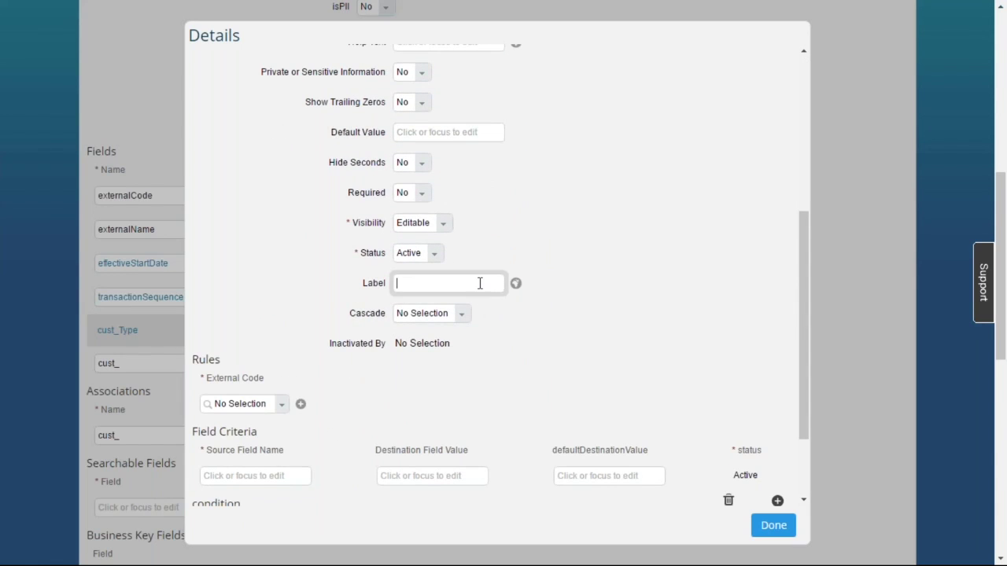
text(Type of Grievance)
click(586, 312)
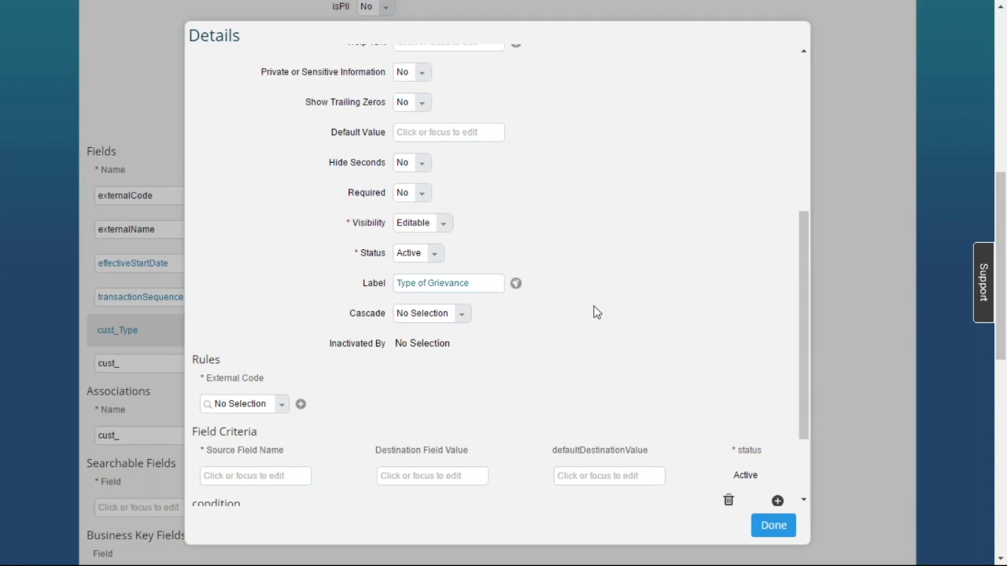
click(773, 525)
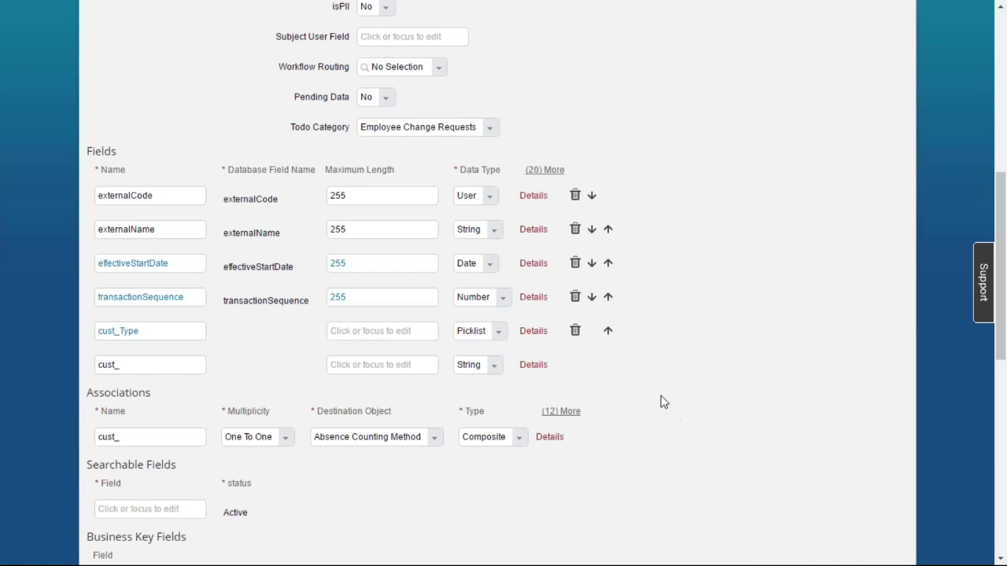
Add a custom field named cust_Status with the data type Picklist
scroll(663, 402, down, 2)
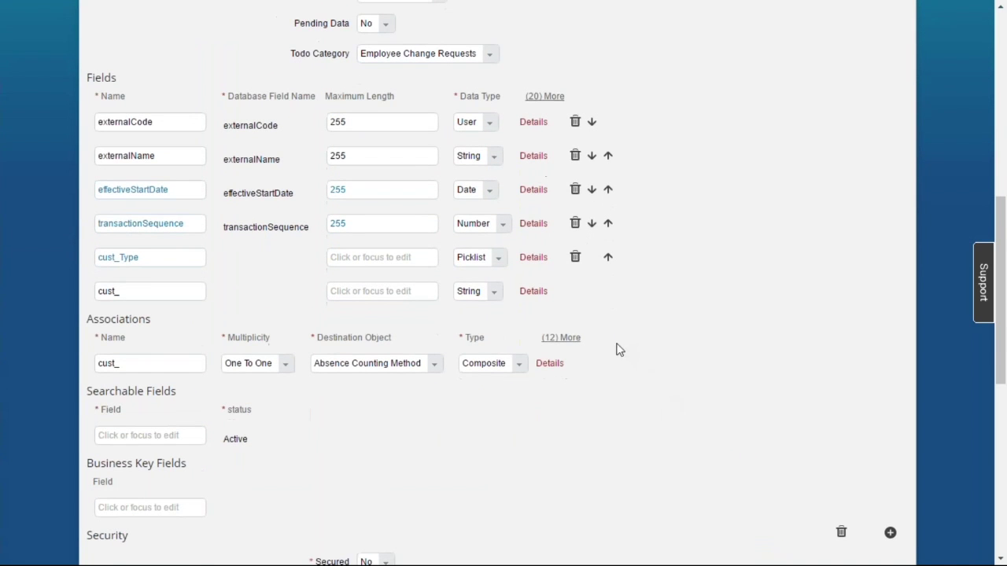
click(157, 293)
key(BackSpace)
key(BackSpace)
key(BackSpace)
key(BackSpace)
key(BackSpace)
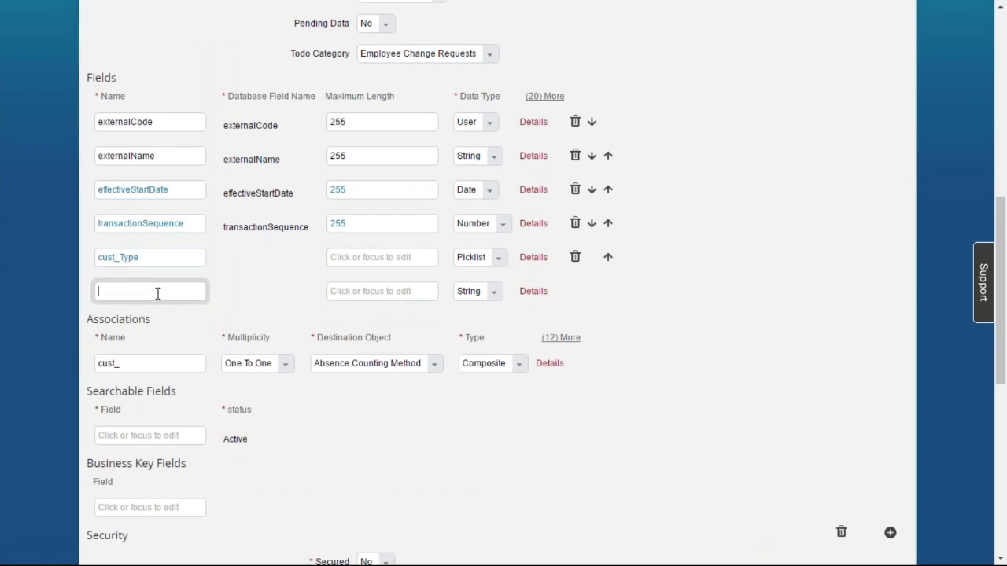
text(Status)
click(493, 293)
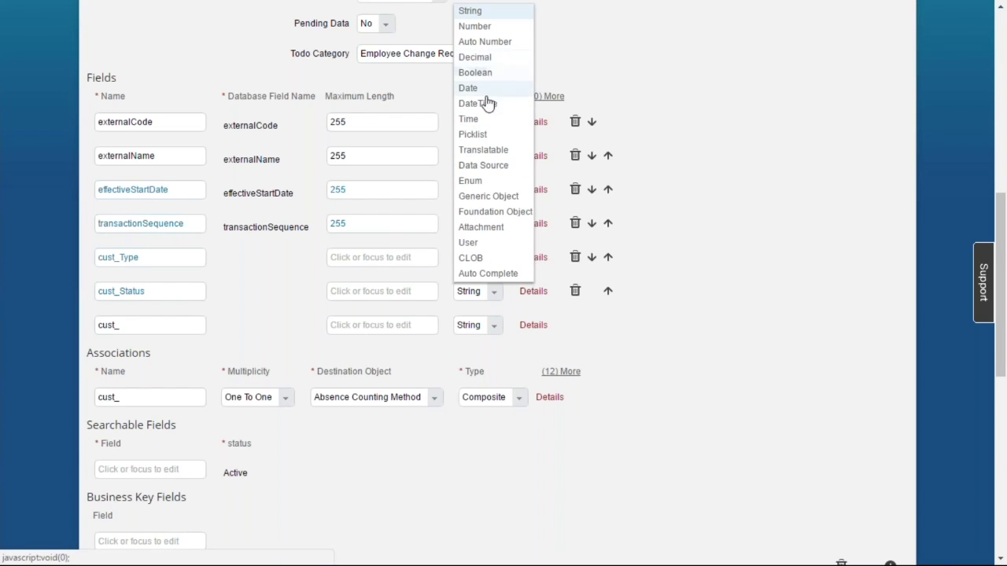
click(486, 135)
In the cust_Status field's details, set the valid values source to MyGrievance_Status and the label to "Status"
click(532, 292)
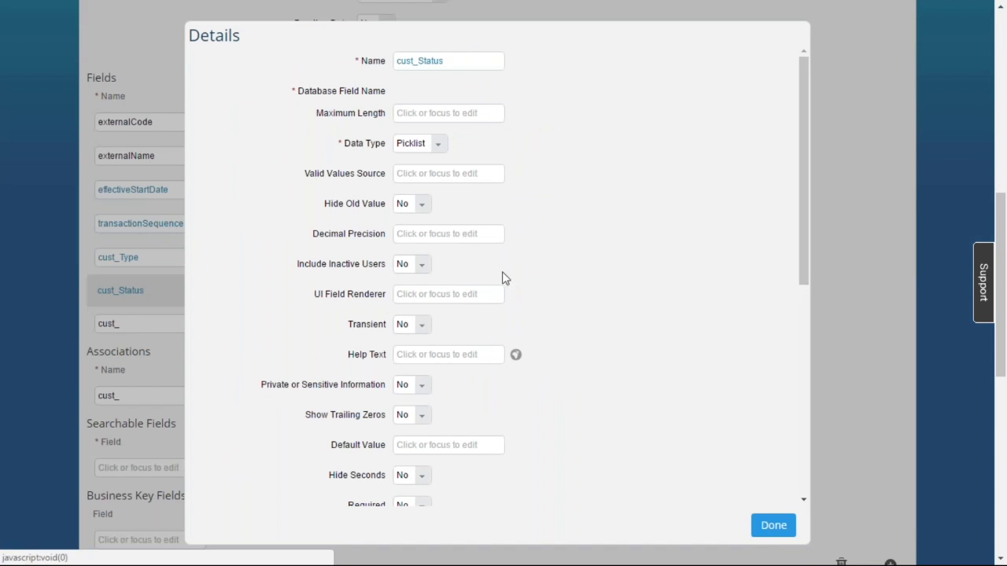
click(446, 174)
text(My)
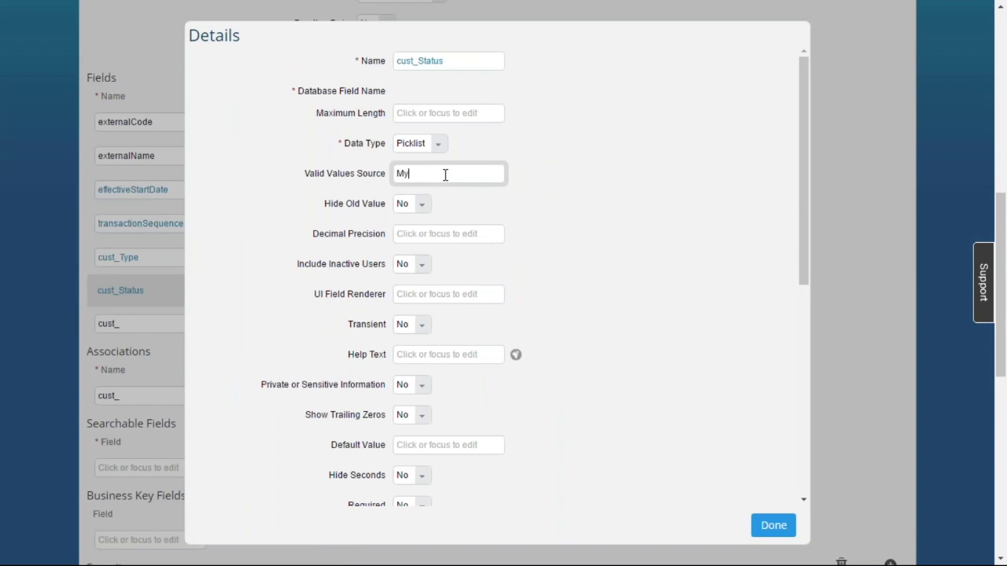
text(Grievance_Status)
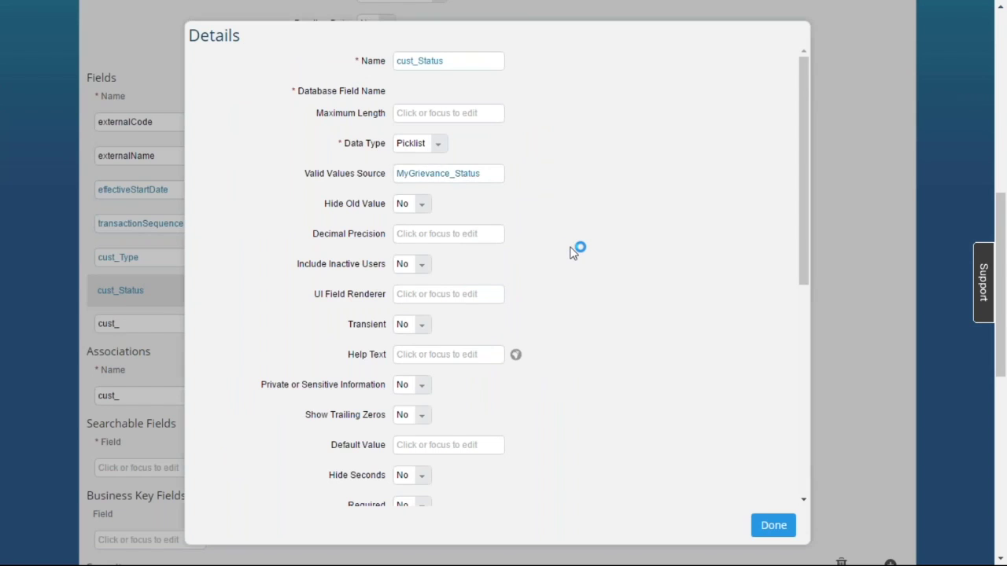
scroll(573, 250, down, 3)
click(465, 310)
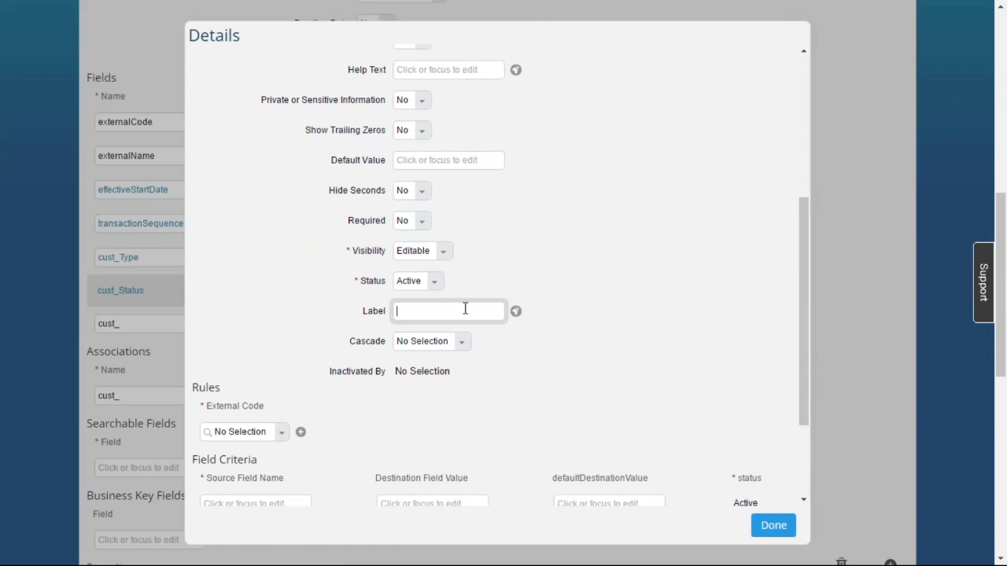
text(Status)
click(772, 527)
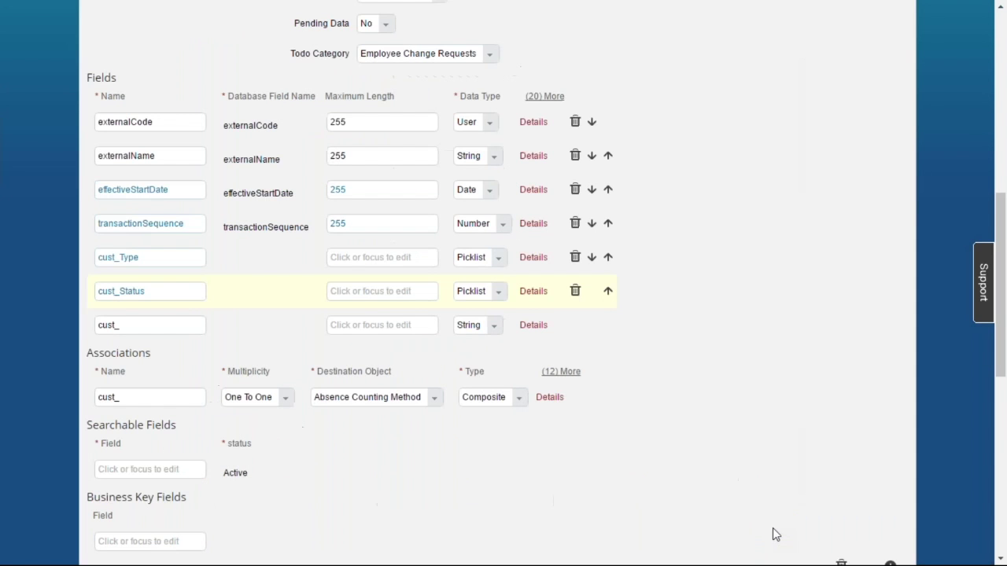
Add a custom field named cust_Subject with the data type User
click(184, 329)
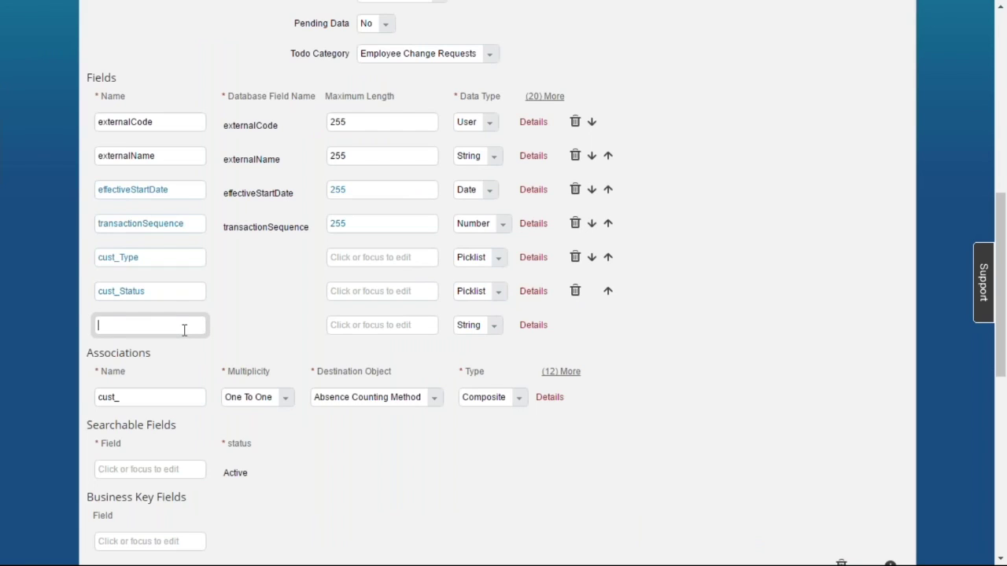
text(Subject)
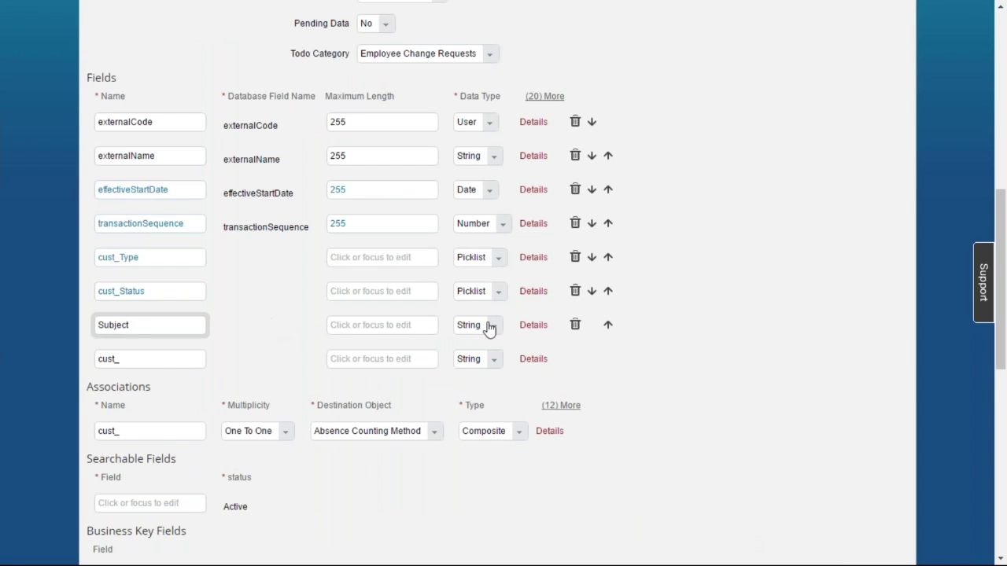
click(494, 331)
click(494, 332)
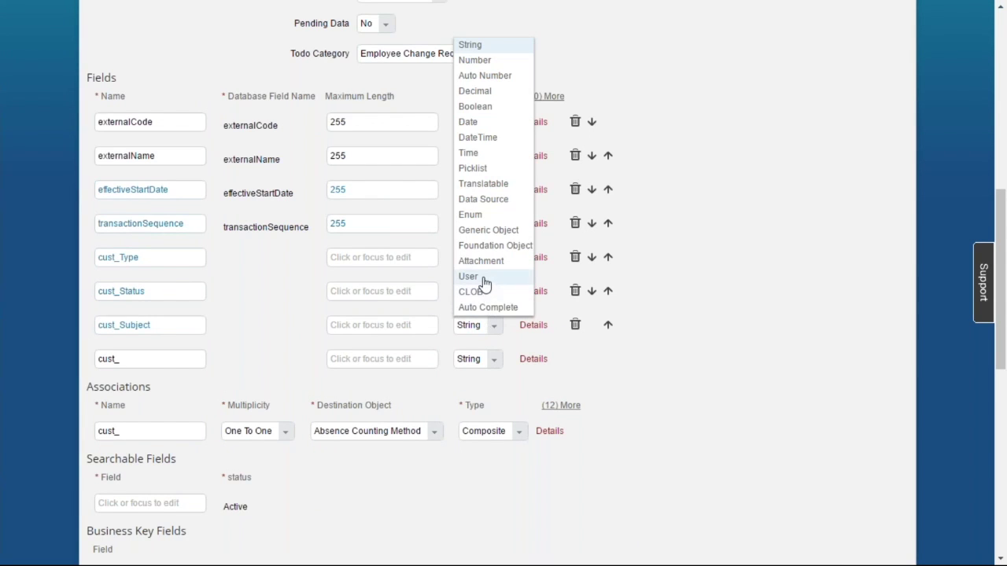
click(485, 280)
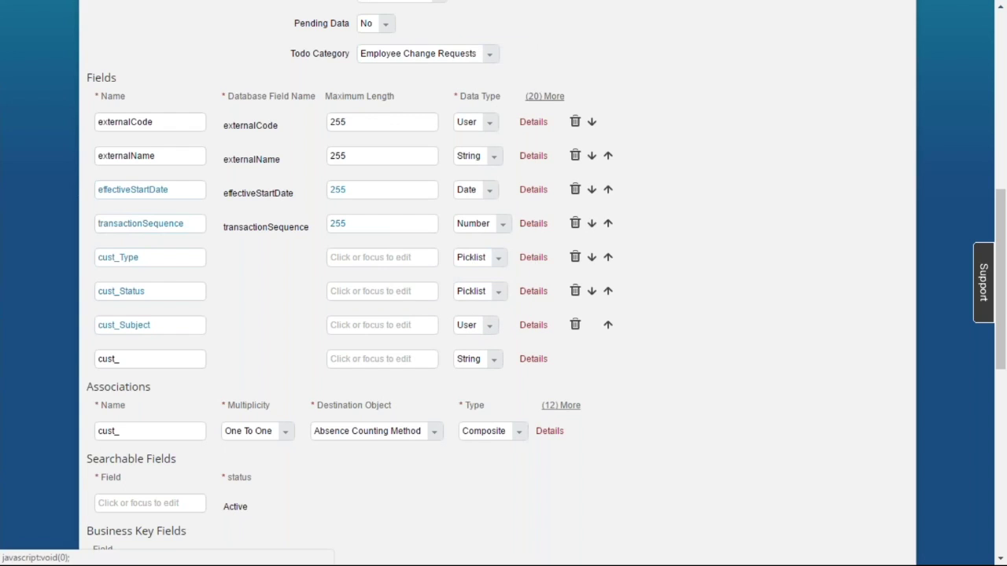
Label the cust_Subject field "Subject of the Grievance" in its details
click(532, 326)
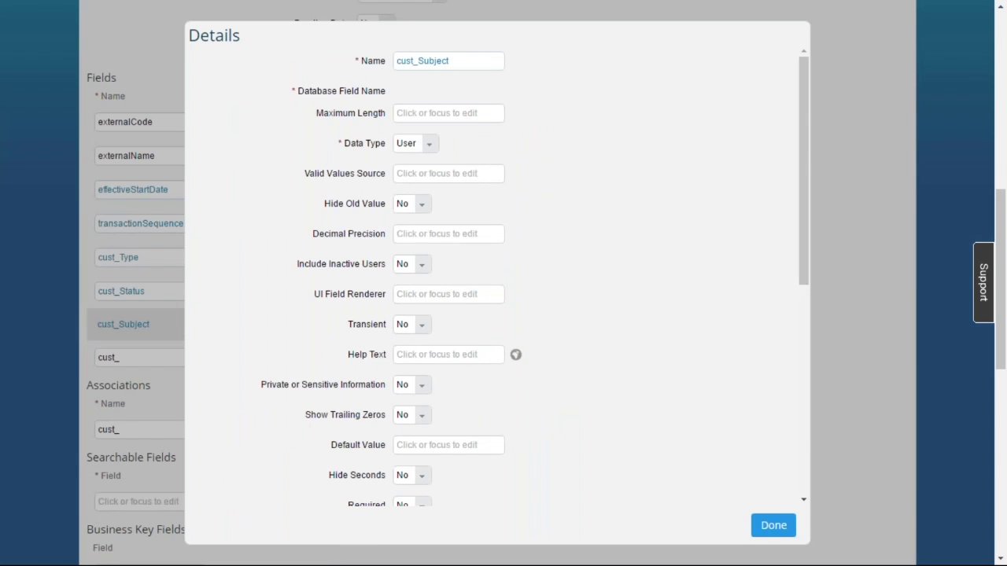
scroll(554, 369, down, 5)
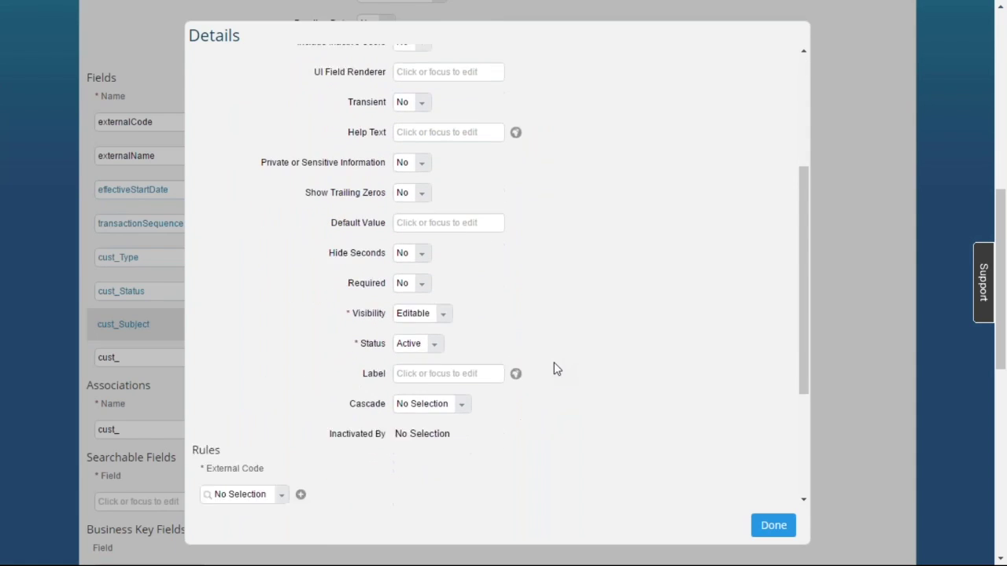
click(468, 340)
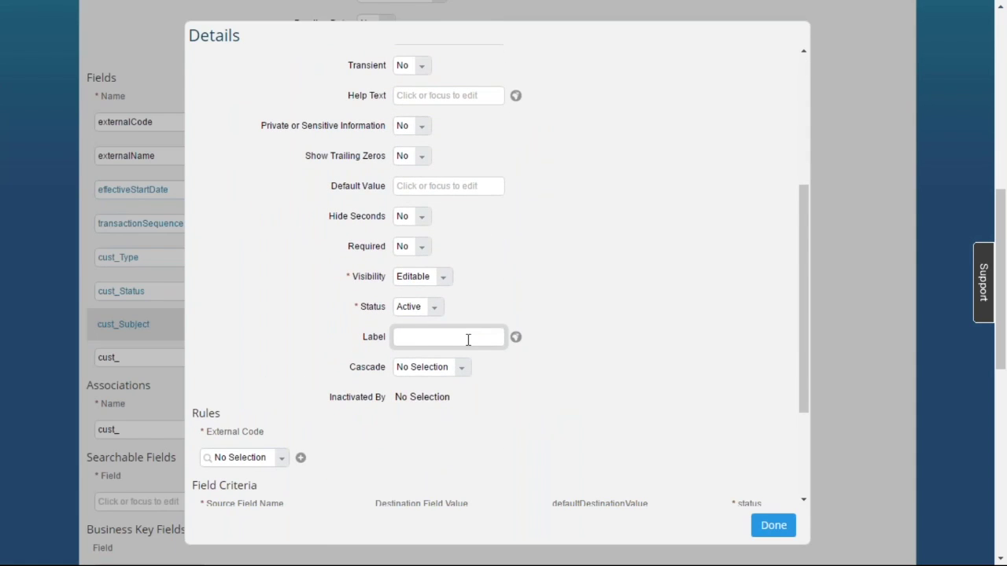
text(Subject)
text(of the Grievance)
click(773, 526)
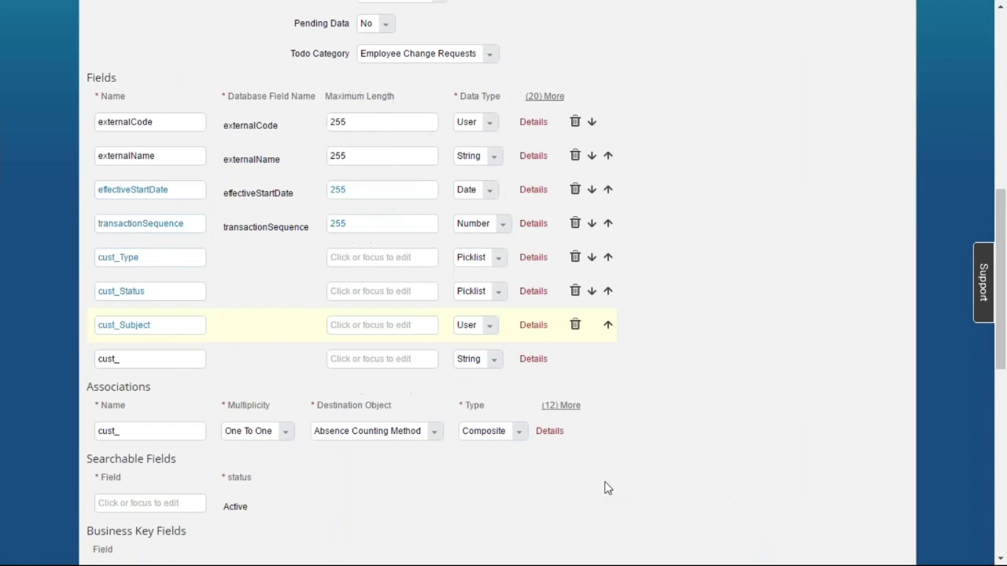
Add a custom field named cust_IncidentDate with the data type Date
click(189, 362)
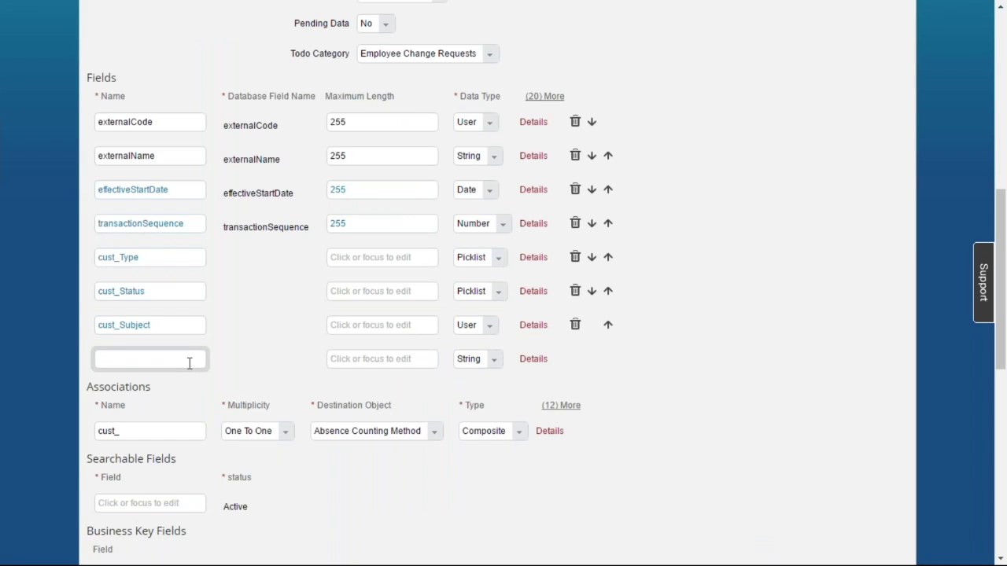
text(IncidentDate)
click(268, 350)
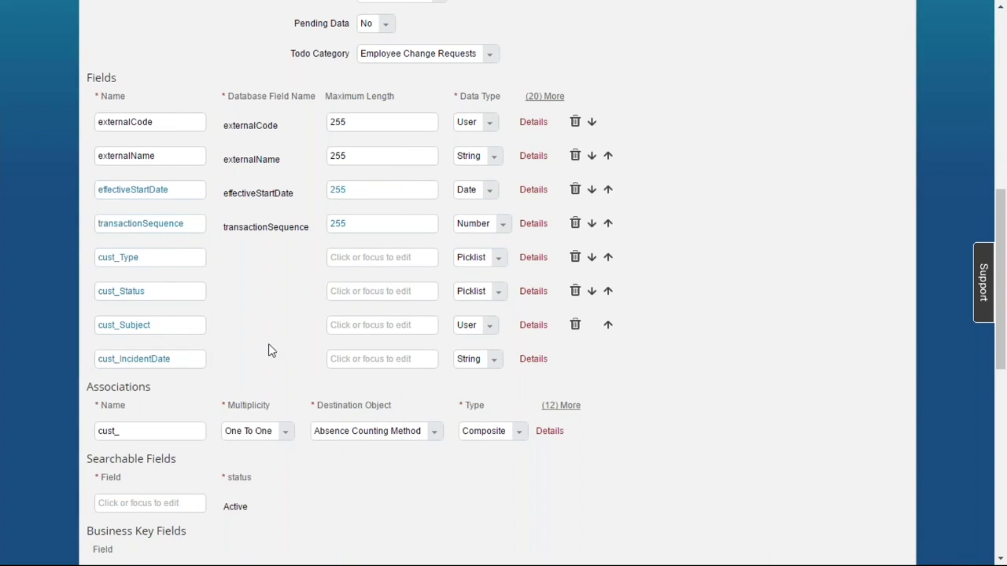
click(494, 360)
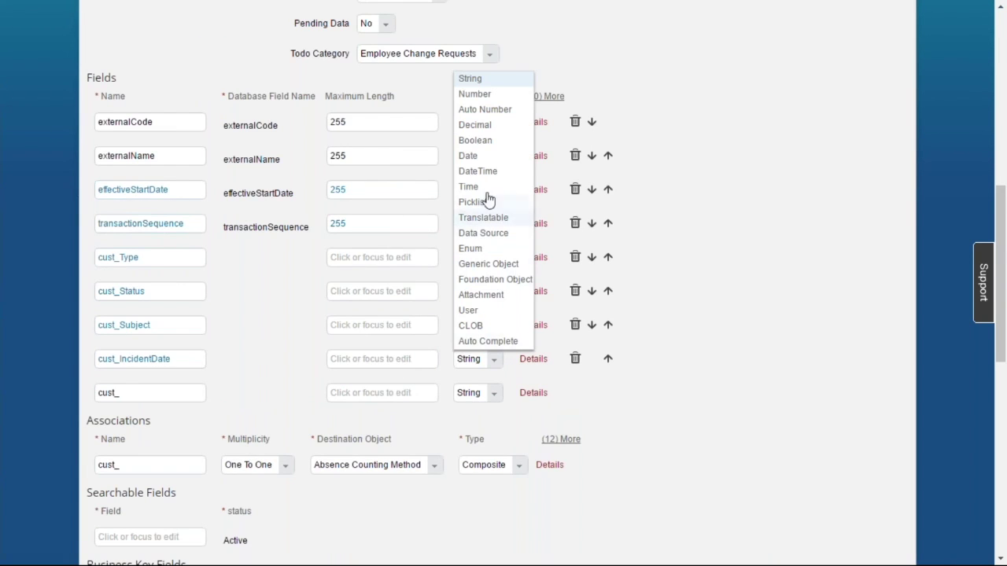
click(481, 156)
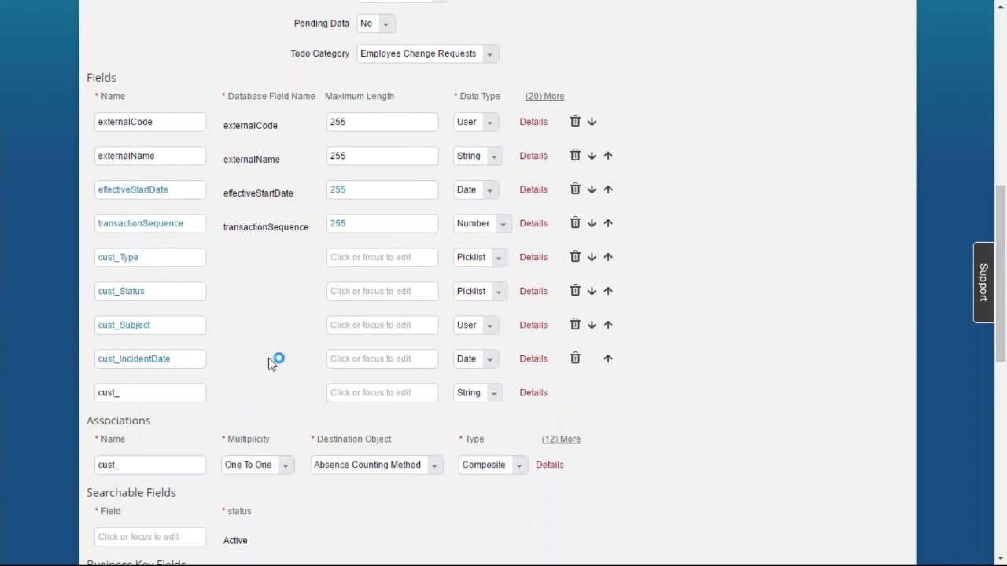
Add a custom field named cust_Description with the data type CLOB
click(179, 396)
text(Description)
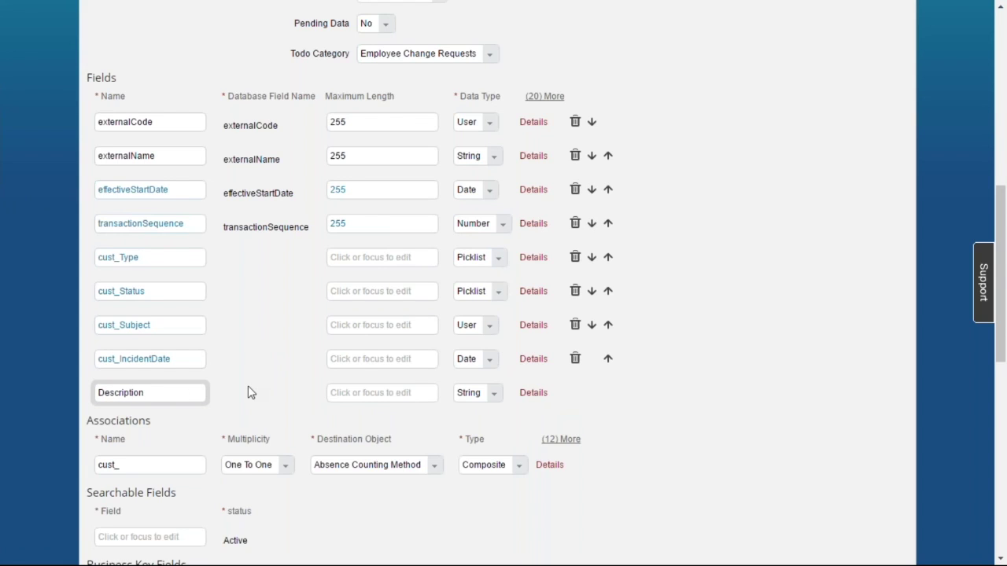
click(490, 396)
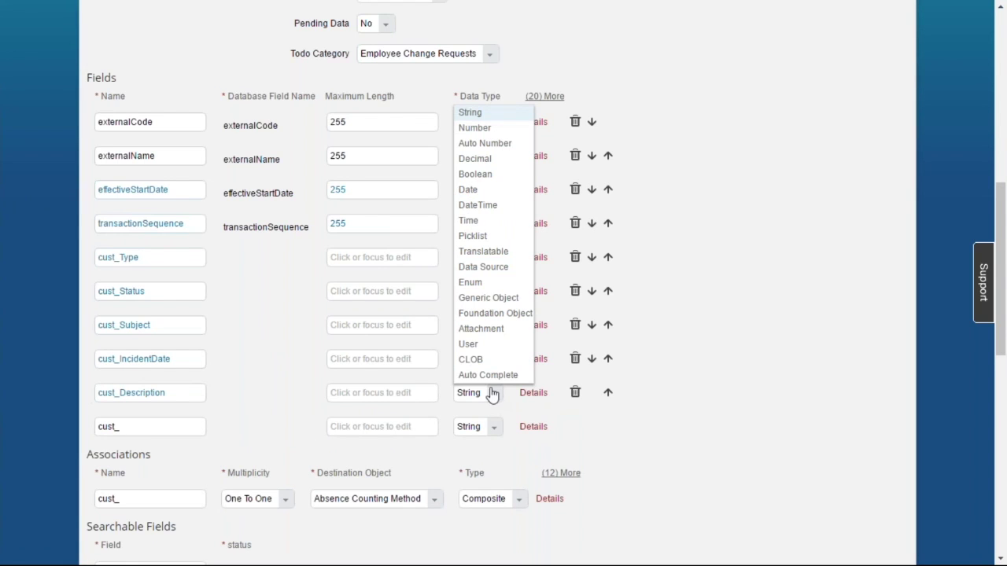
click(492, 359)
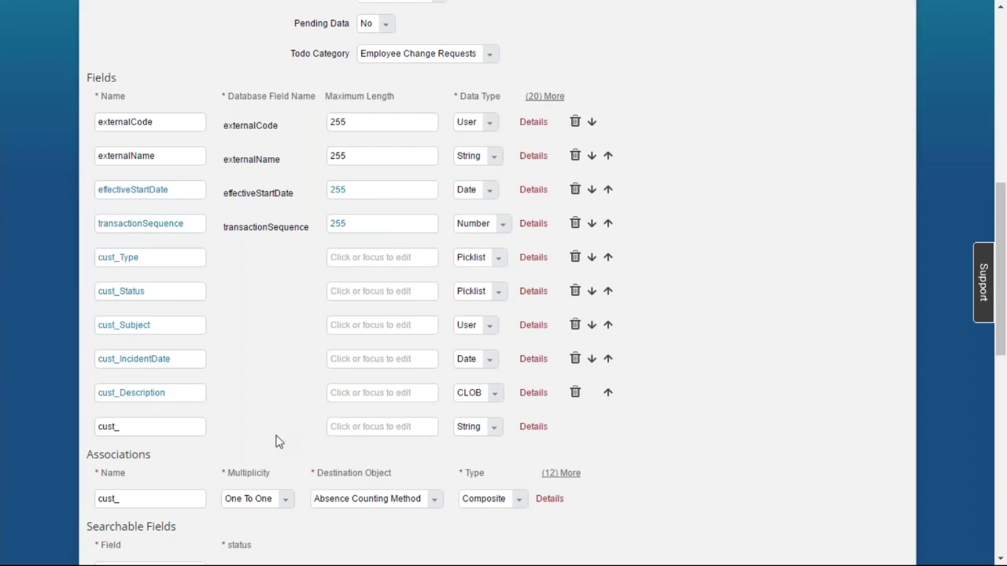
Add a custom field named cust_ResponseDate with the data type Date
click(187, 427)
text(ResponseDate)
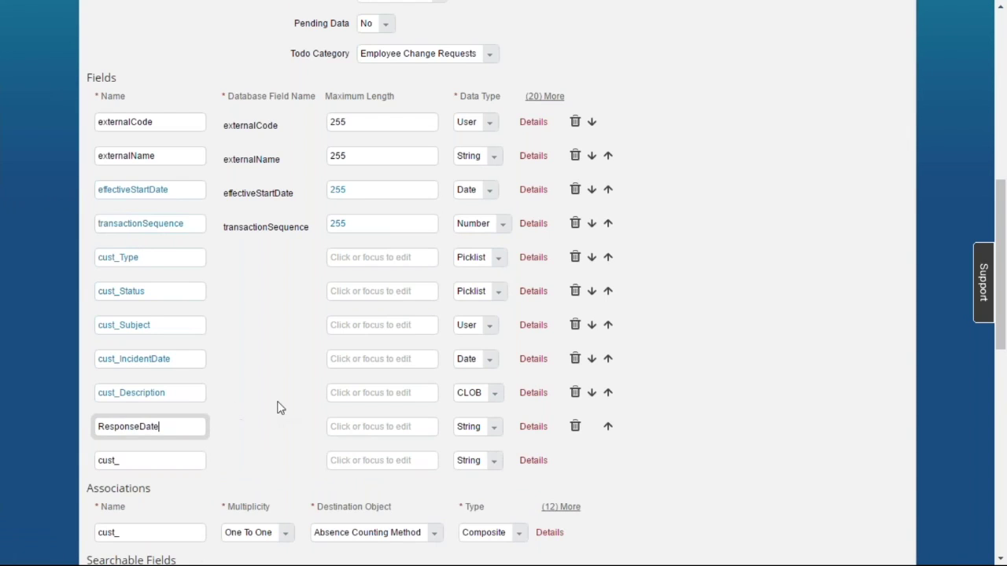
click(494, 426)
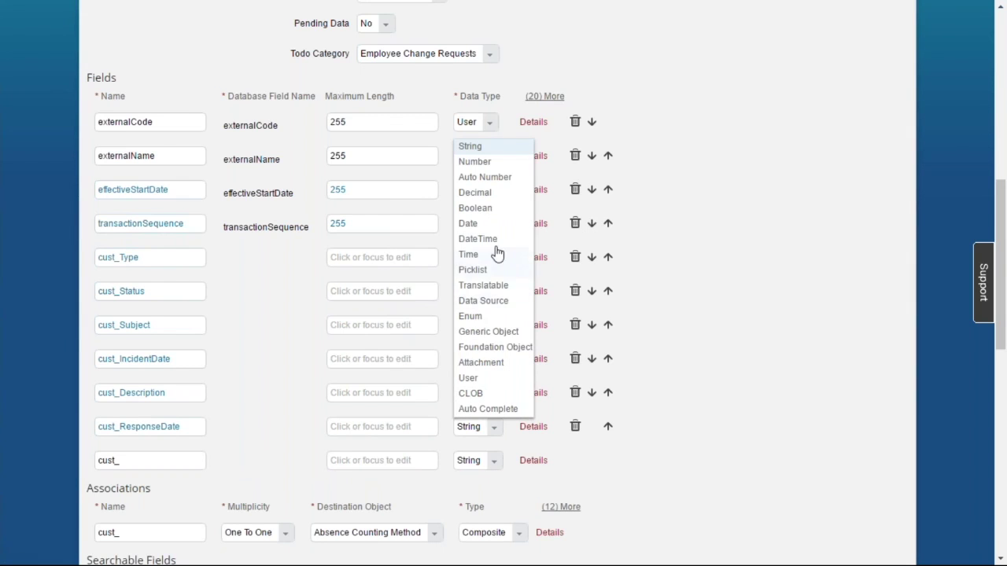
click(483, 223)
Label the cust_IncidentDate field "Date of Incident" in its details
click(535, 359)
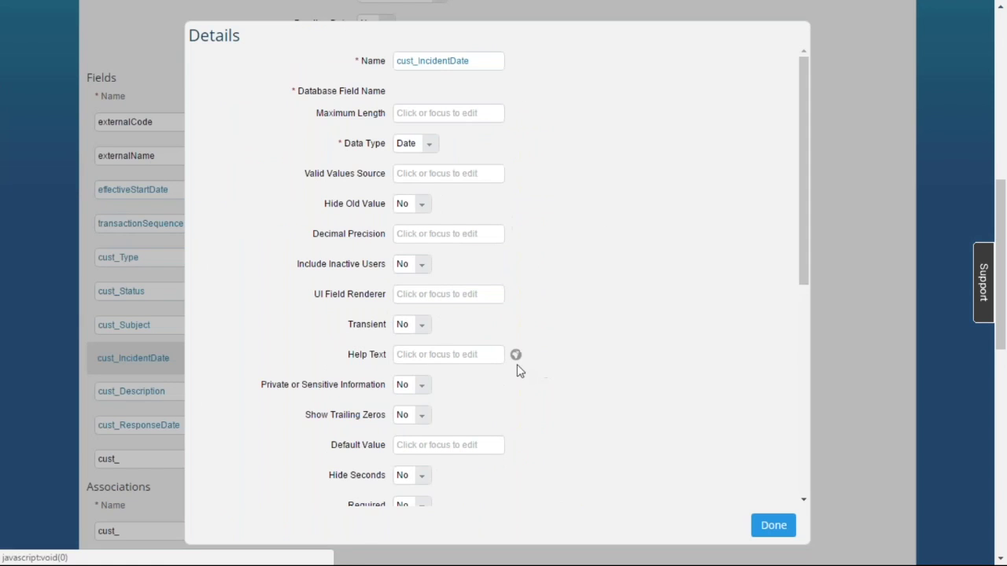
scroll(461, 415, down, 5)
click(446, 381)
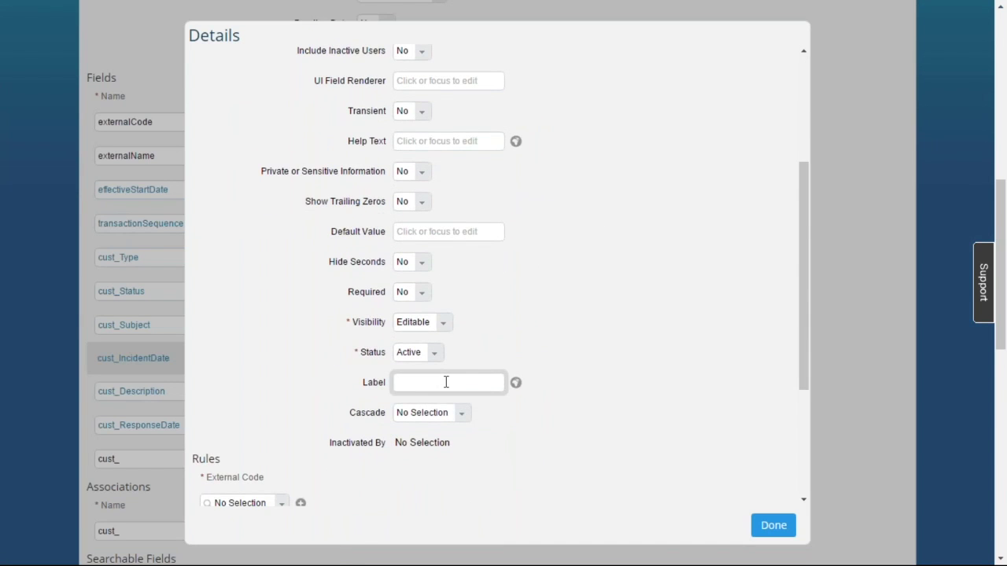
text(Dater of Incident)
click(423, 382)
key(BackSpace)
click(772, 526)
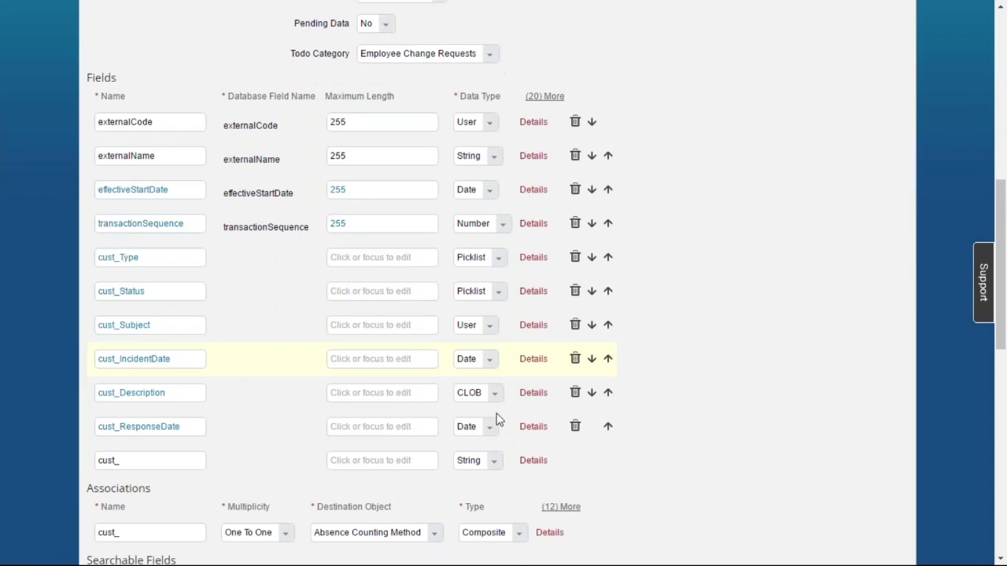
Label the cust_Description field "Incident Description" in its details
click(533, 392)
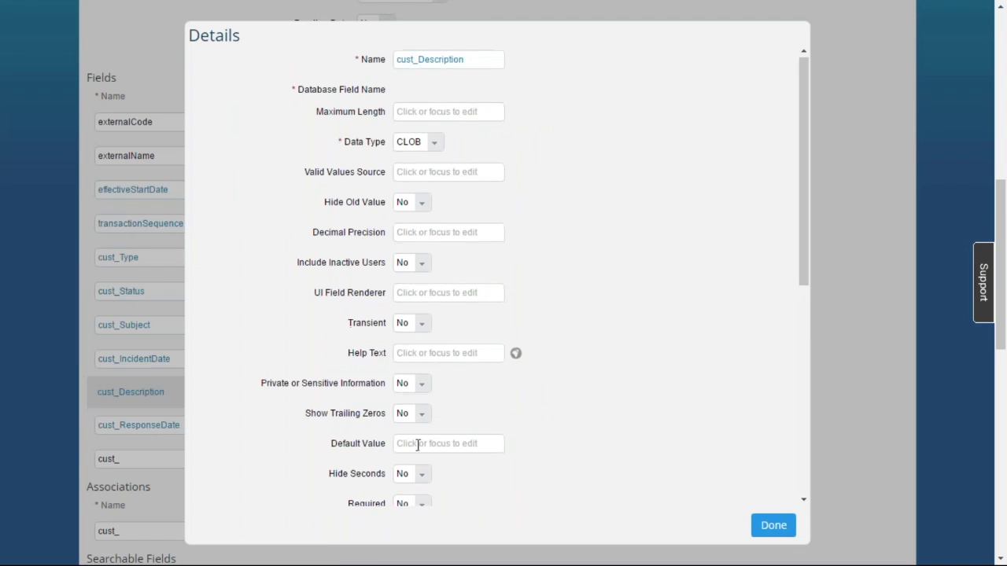
scroll(440, 236, down, 5)
click(423, 173)
text(Incident Description)
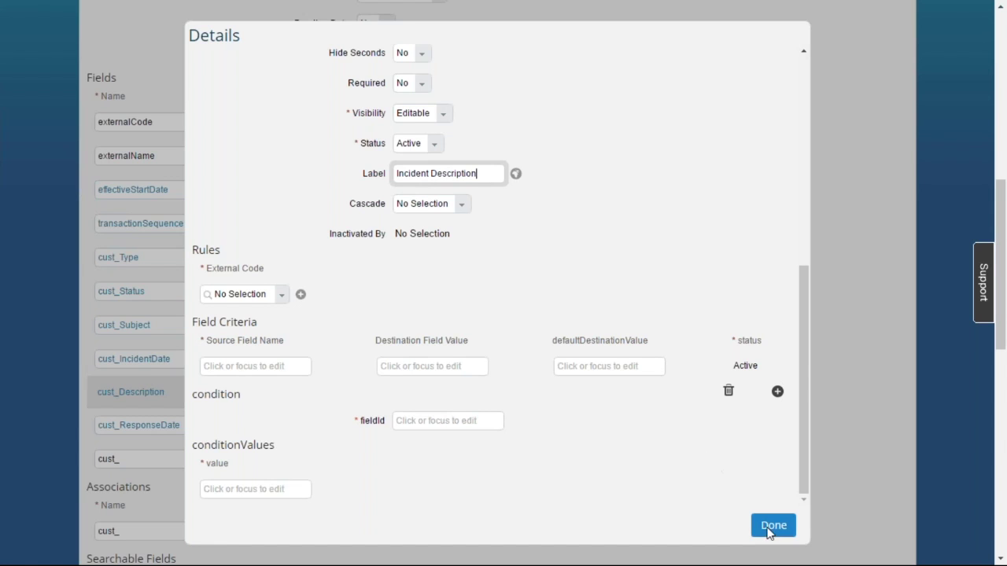
click(770, 531)
Label the cust_ResponseDate field "Date of Response" in its details
click(533, 426)
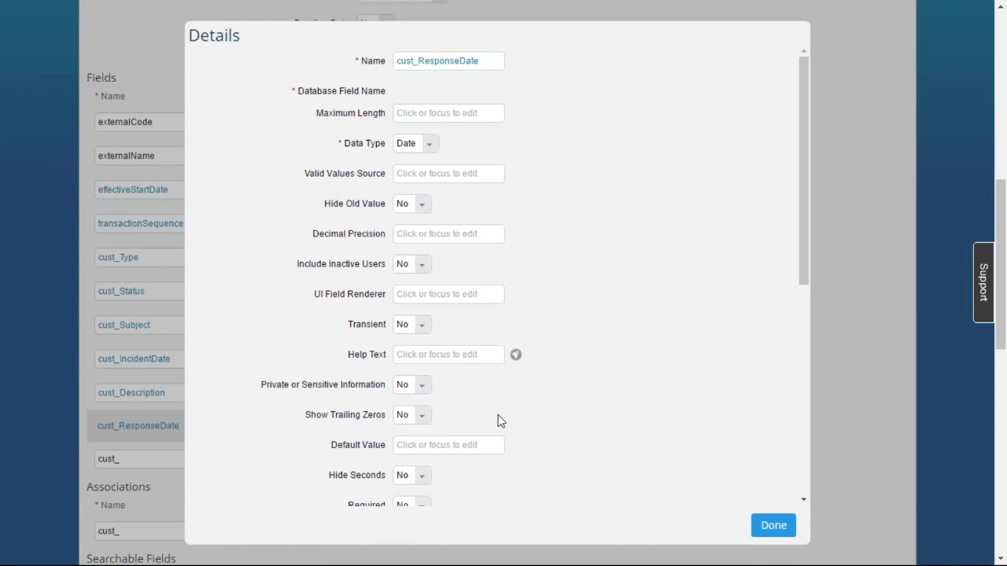
scroll(498, 421, down, 5)
click(469, 397)
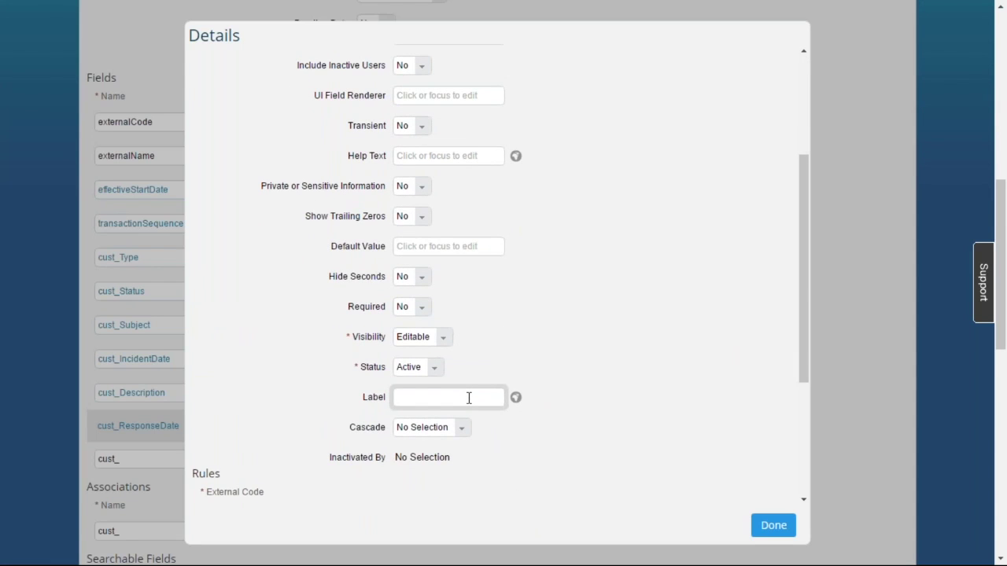
text(Date of Response)
key(Home)
key(Right)
text(a)
click(708, 438)
click(755, 520)
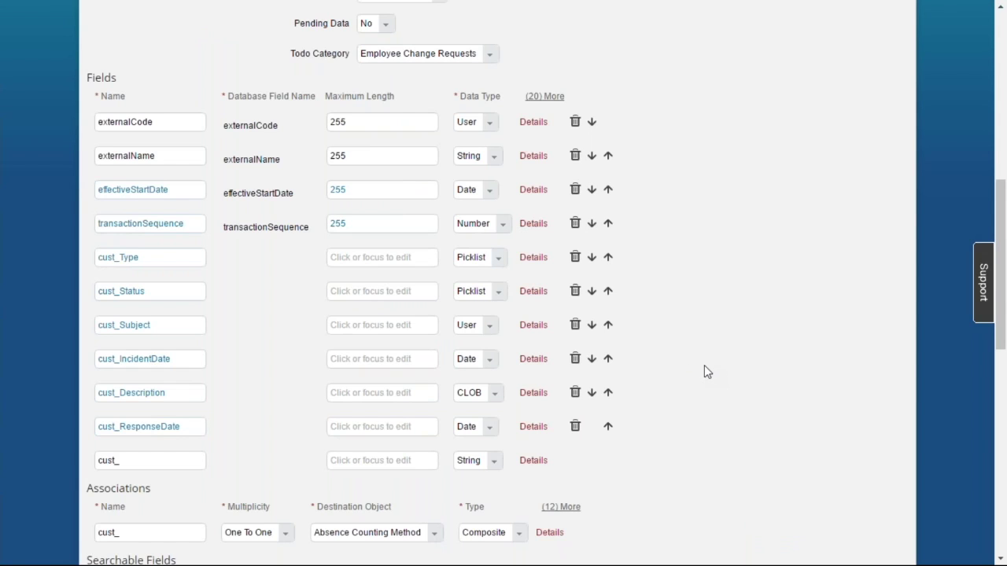
Label the effectiveStartDate field "Date of Grievance Report" in its details
click(532, 191)
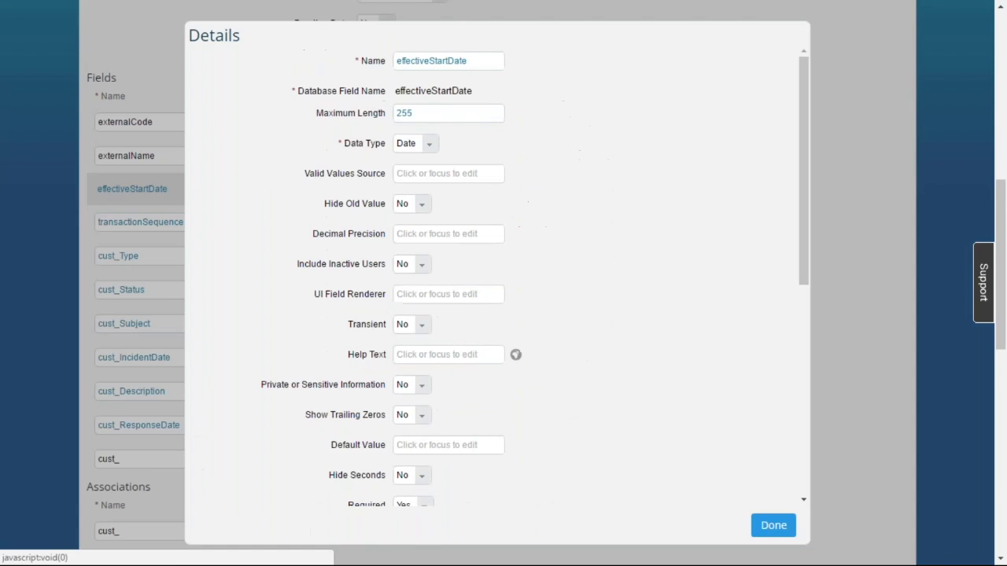
scroll(458, 404, down, 3)
click(458, 411)
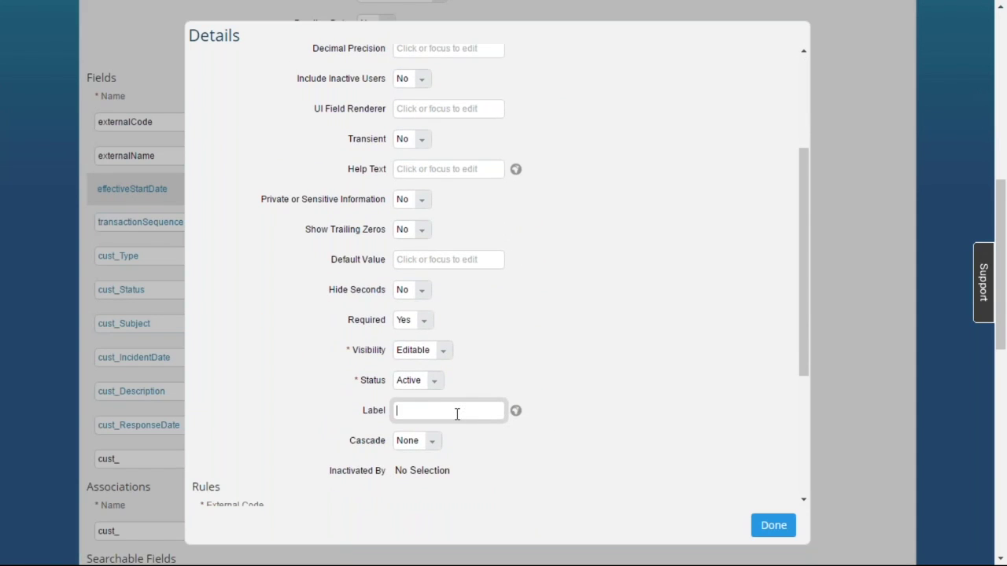
text(Date of Grievance)
text(Report)
click(773, 526)
Add externalCode, cust_Subject and cust_Status as searchable fields of the object definition
scroll(501, 415, down, 3)
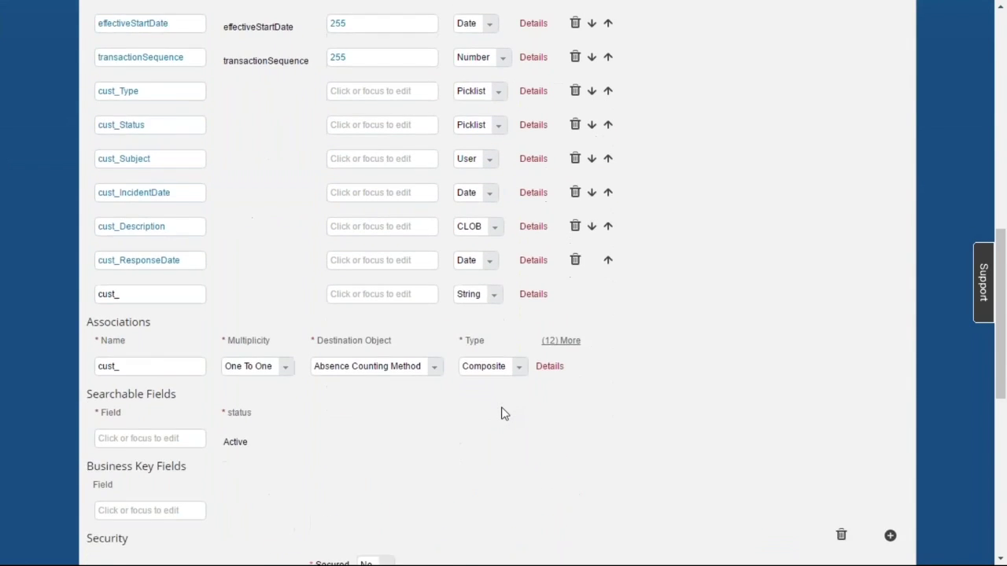
scroll(504, 414, down, 1)
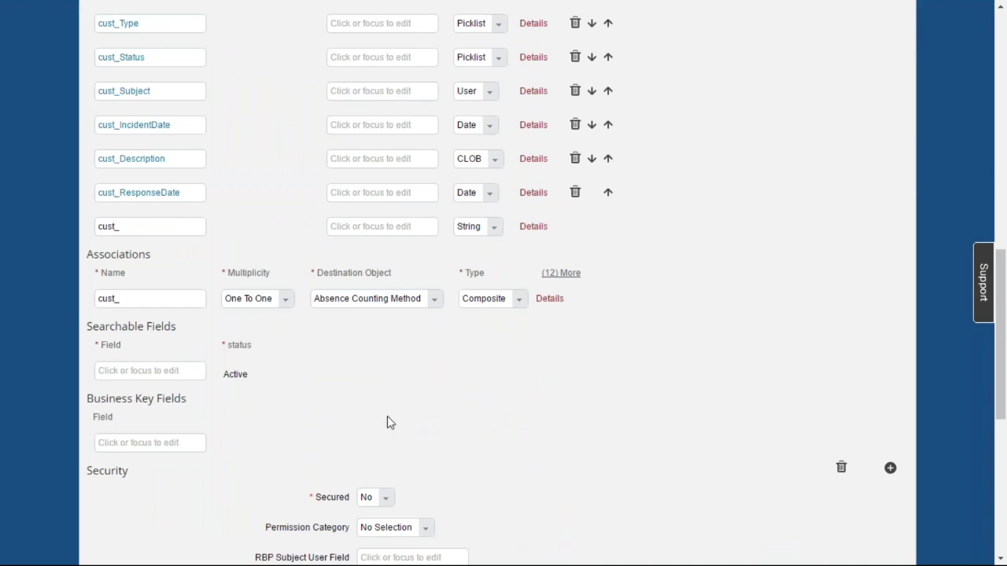
click(177, 373)
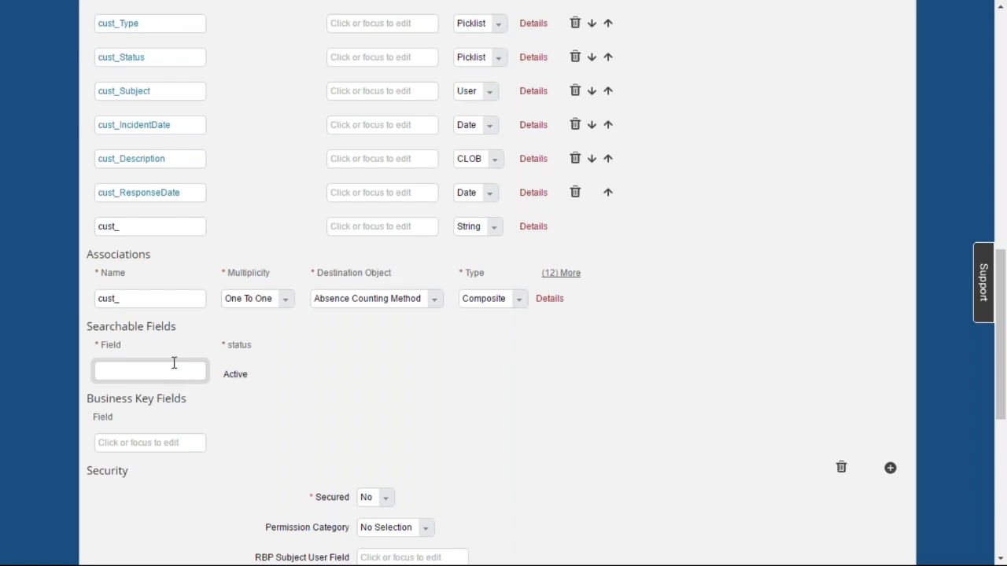
text(externale)
key(BackSpace)
text(Code)
click(177, 406)
text(cust_Sub)
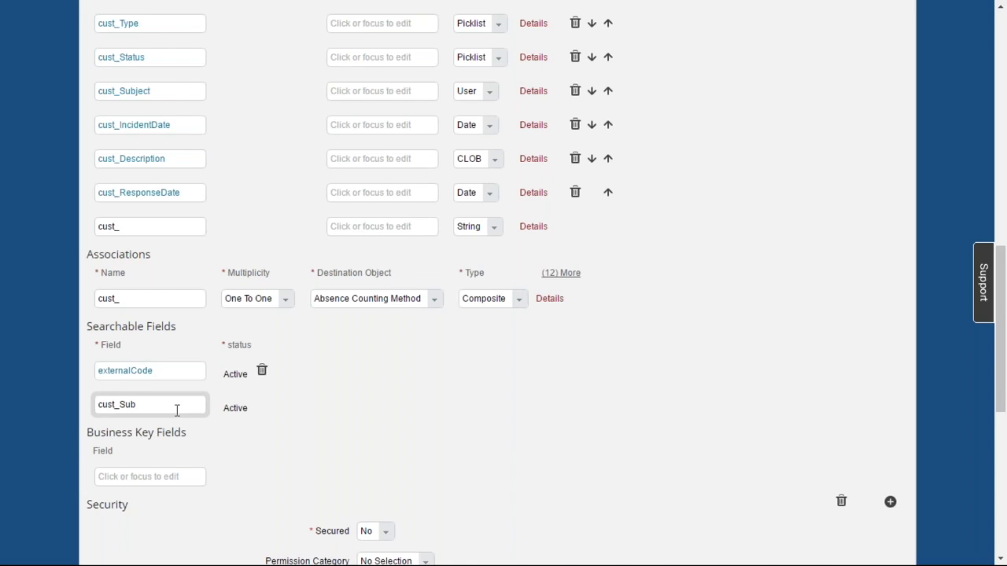
text(ject)
click(138, 435)
text(cust_Status)
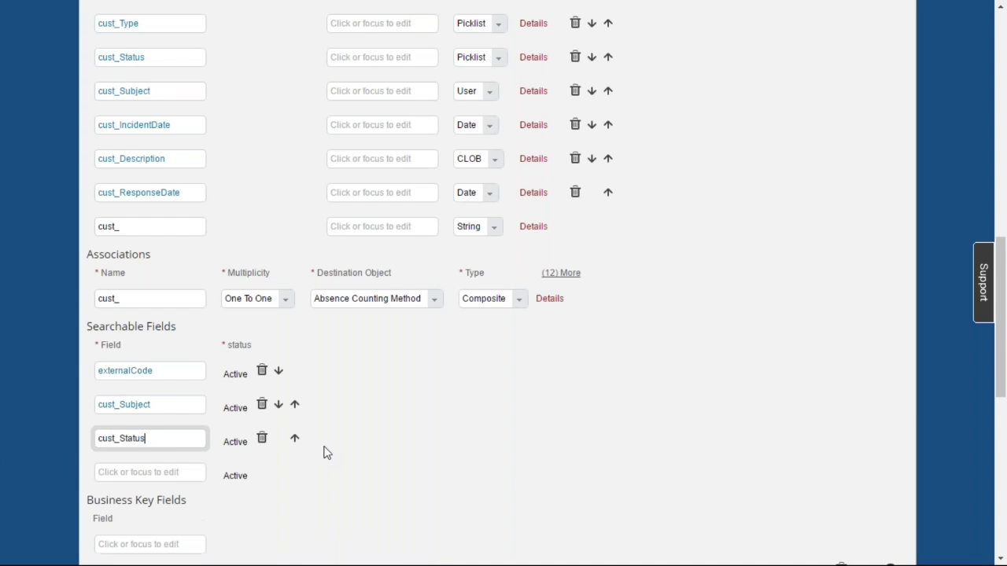
Save the MyGrievance object definition, leaving its security and rules settings at their defaults
scroll(343, 465, down, 3)
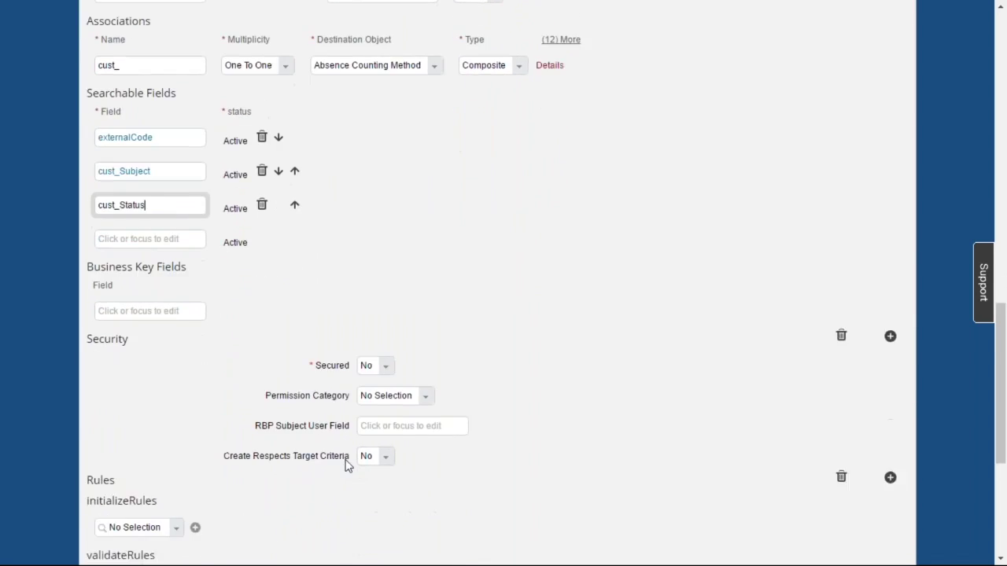
scroll(346, 465, down, 2)
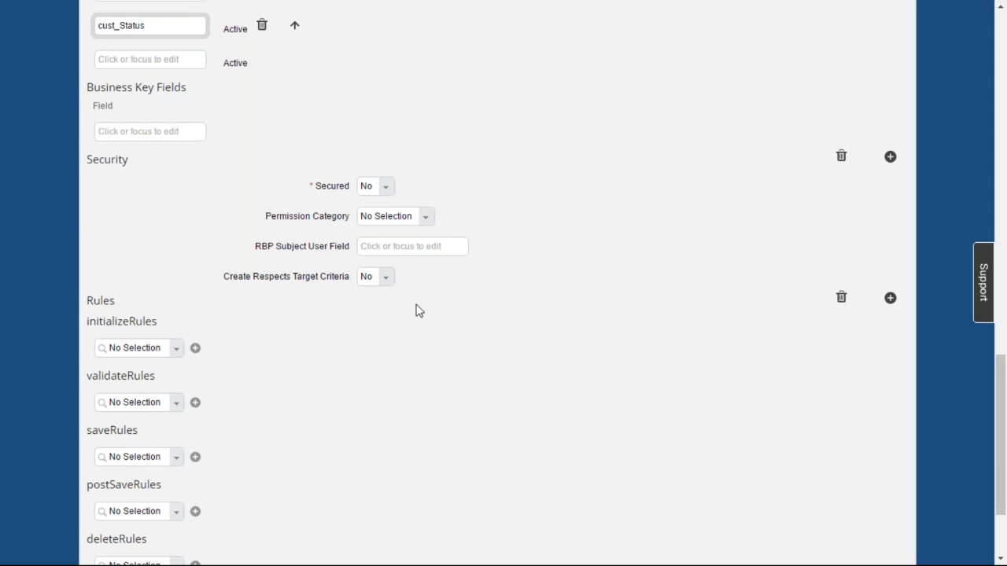
scroll(417, 315, down, 3)
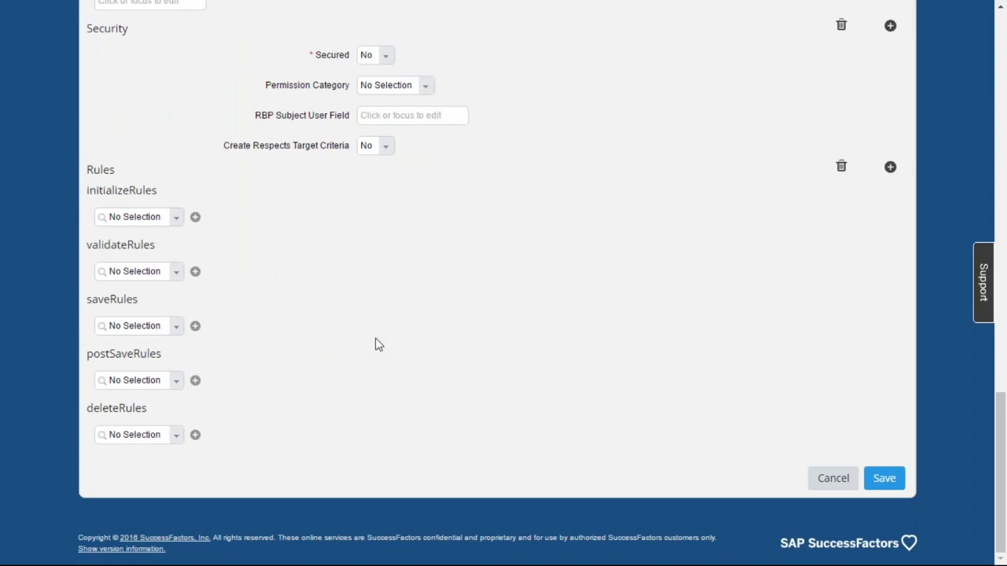
click(885, 482)
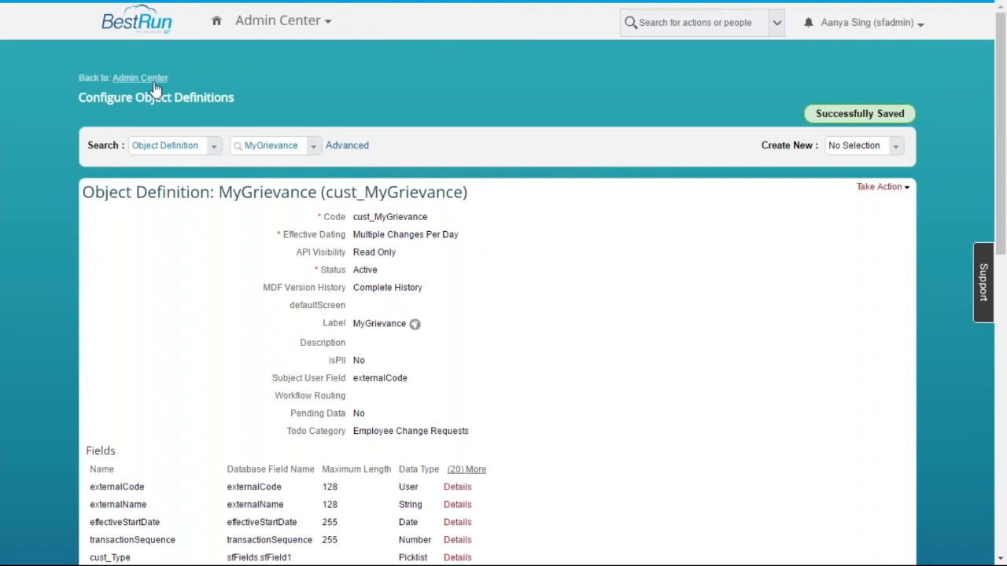
Return to the Admin Center, search the tools for "configuration ui" and open Manage Configuration UI
click(143, 81)
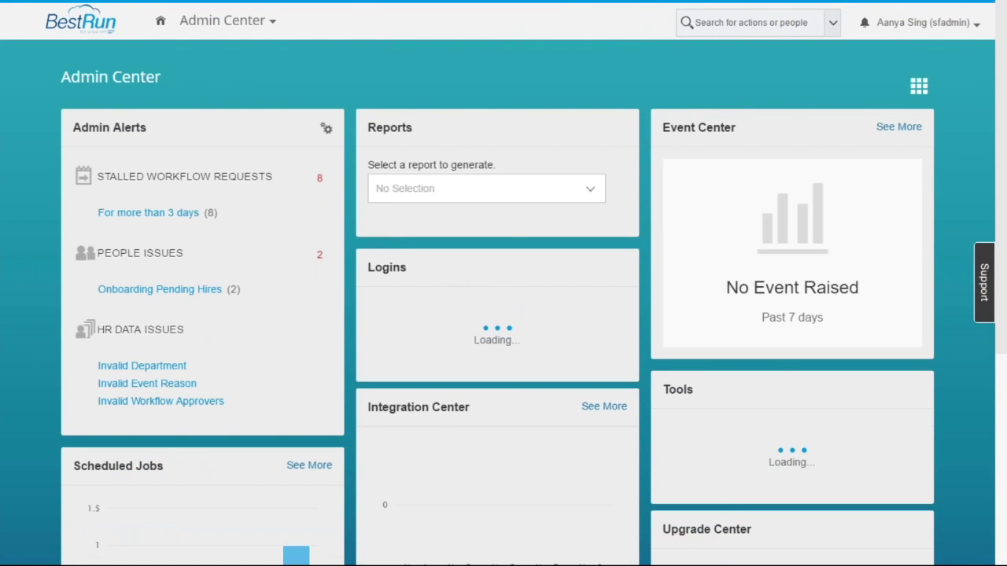
scroll(640, 382, down, 2)
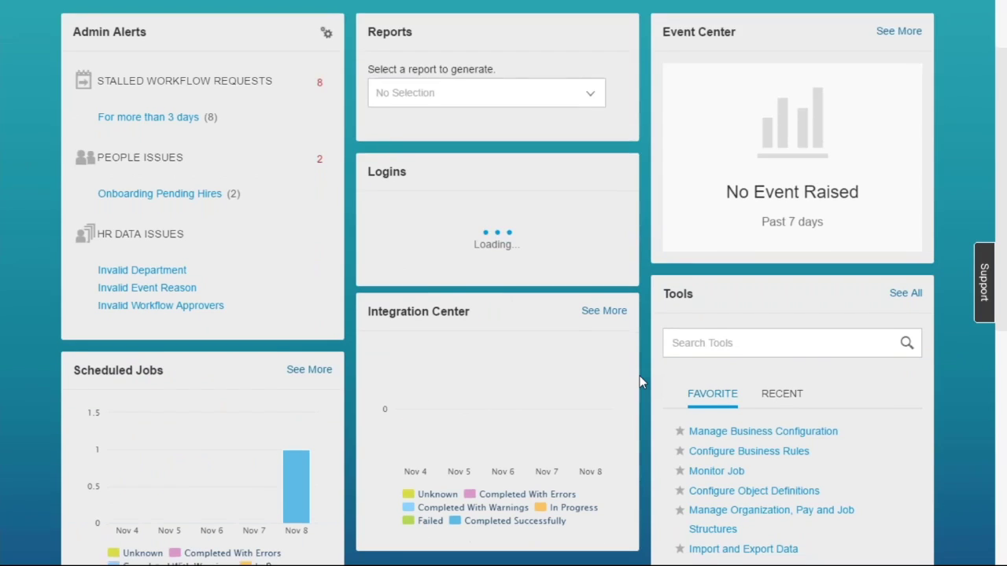
scroll(639, 382, down, 2)
click(778, 239)
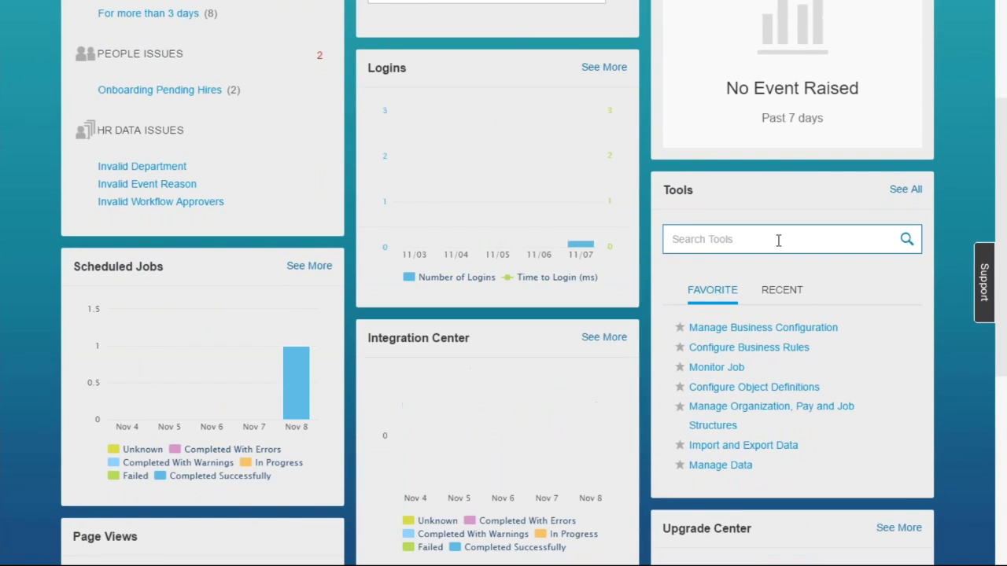
text(configuration ui)
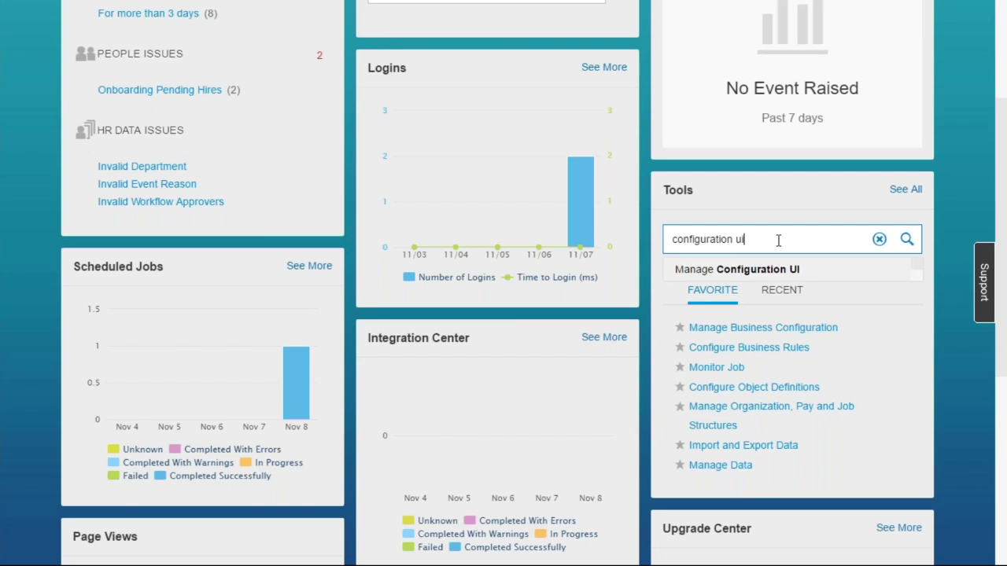
click(779, 270)
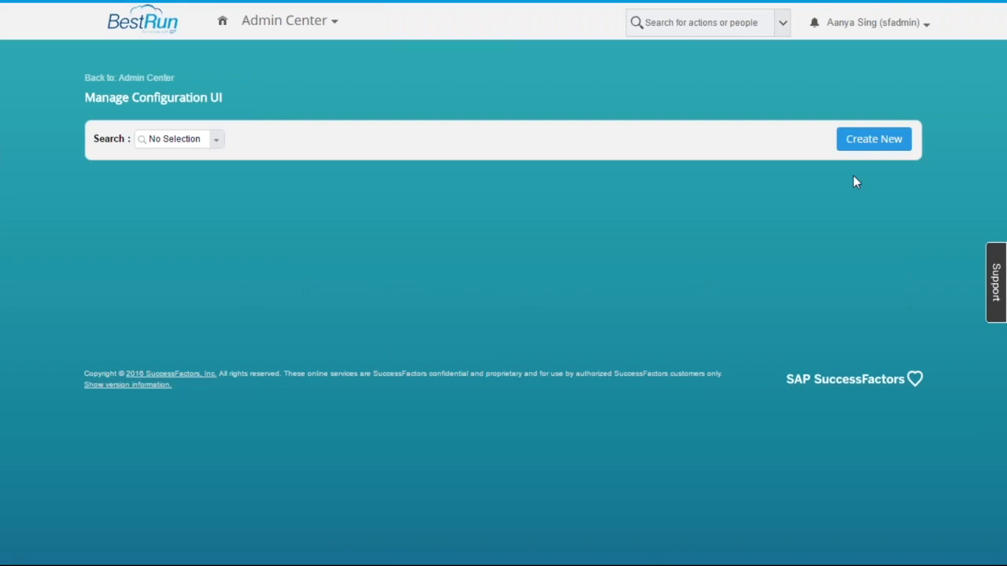
Create a new configuration UI with the Id MyGrievance and MyGrievance as its base object
click(868, 144)
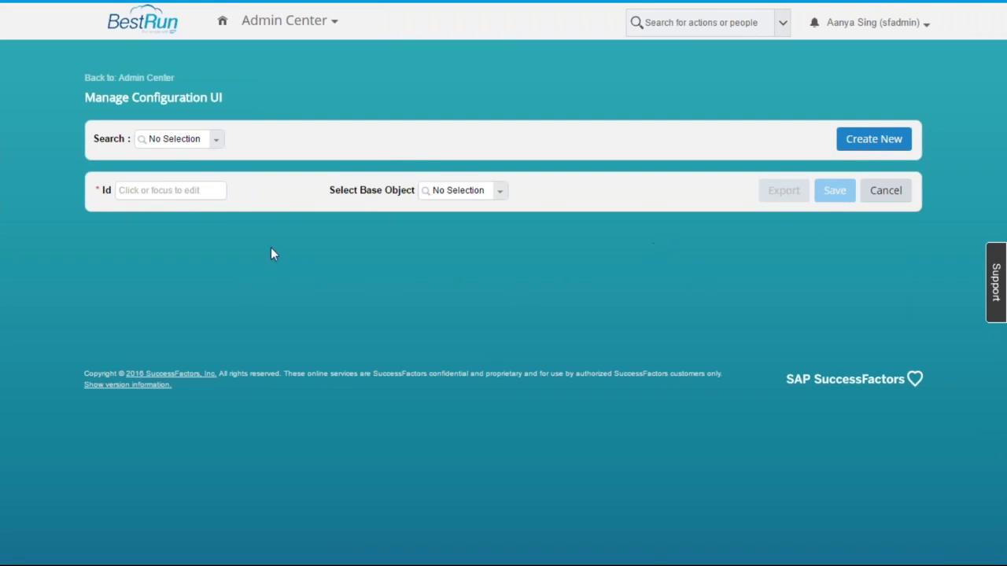
click(188, 196)
text(My)
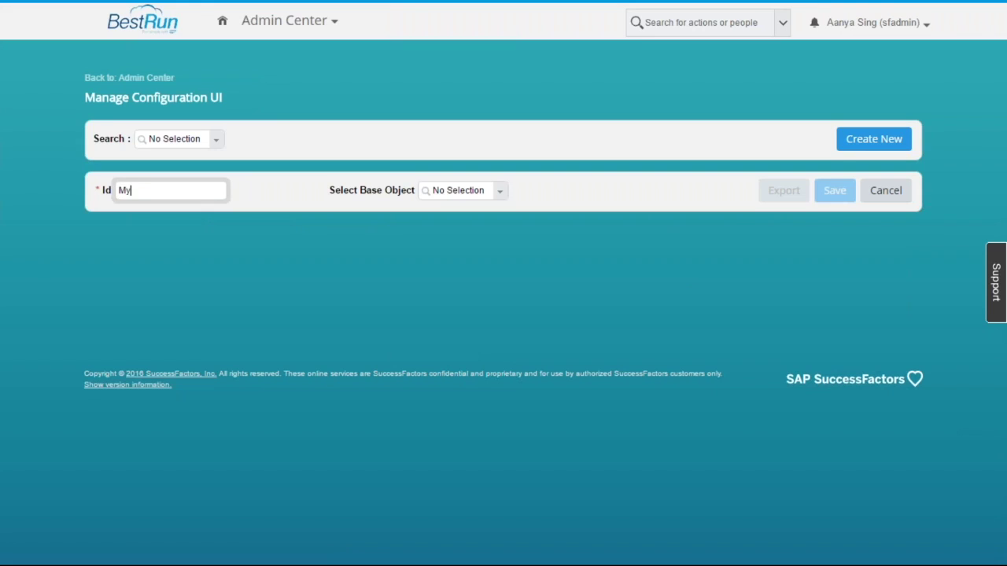
text(Grievance)
click(500, 196)
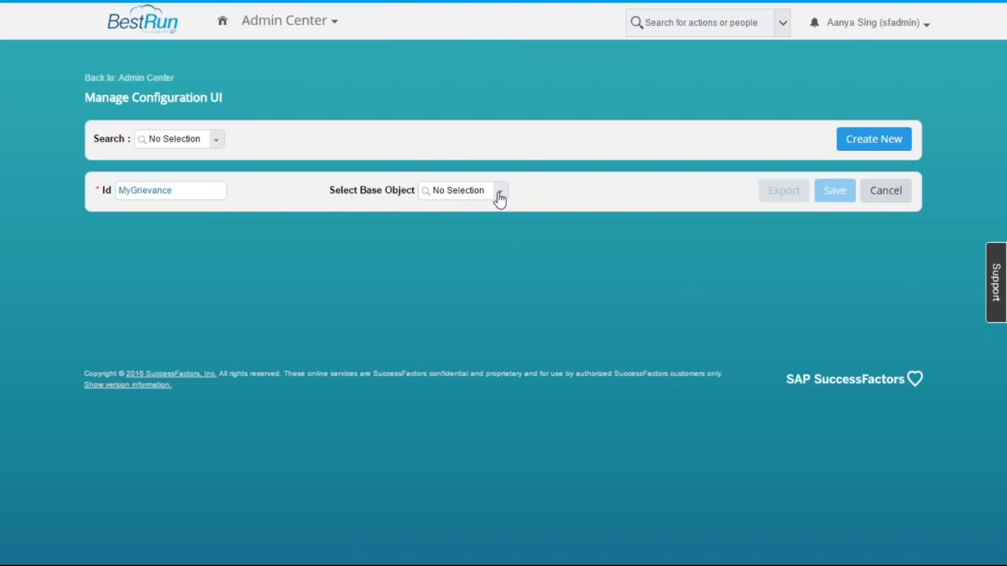
click(499, 197)
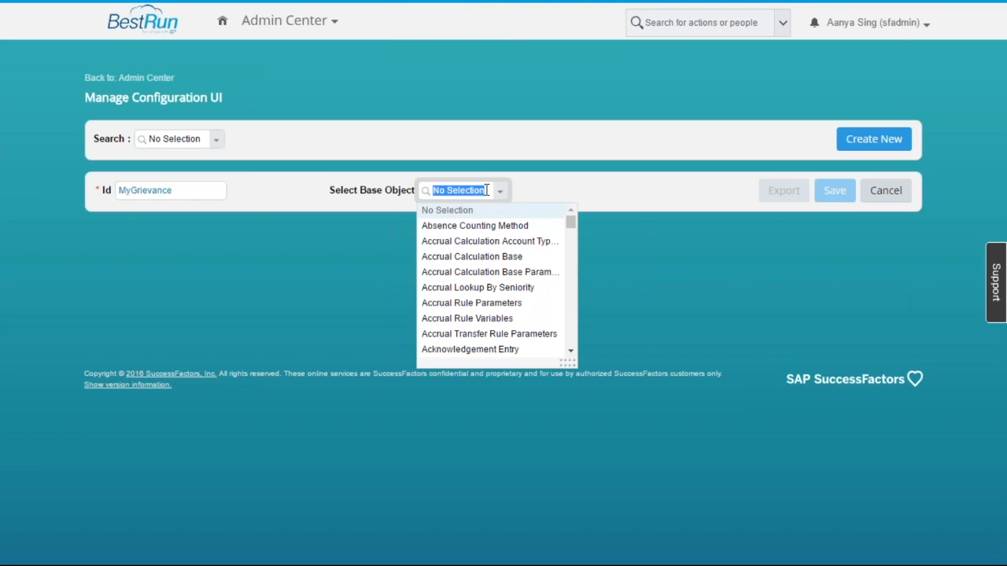
text(MyGri)
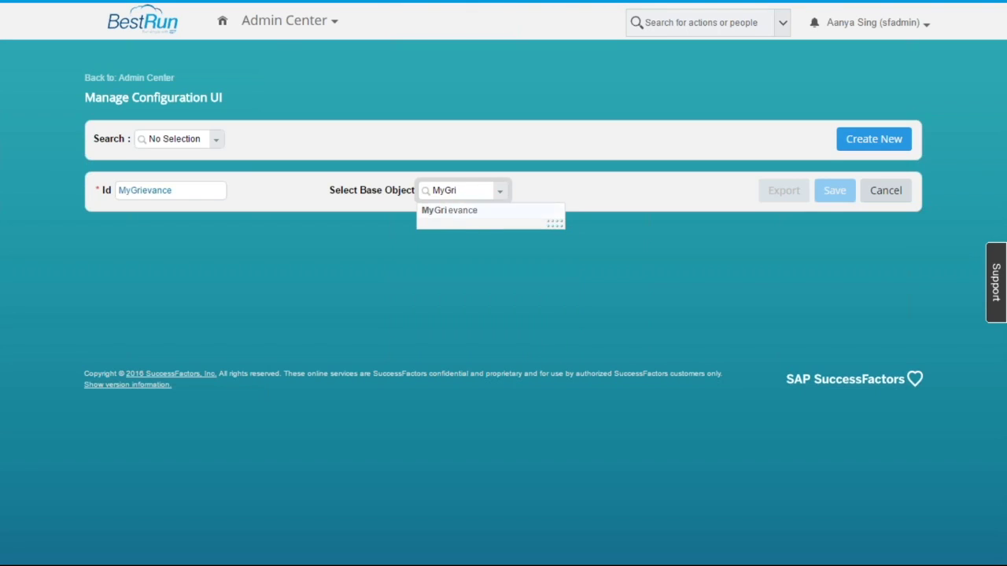
click(462, 218)
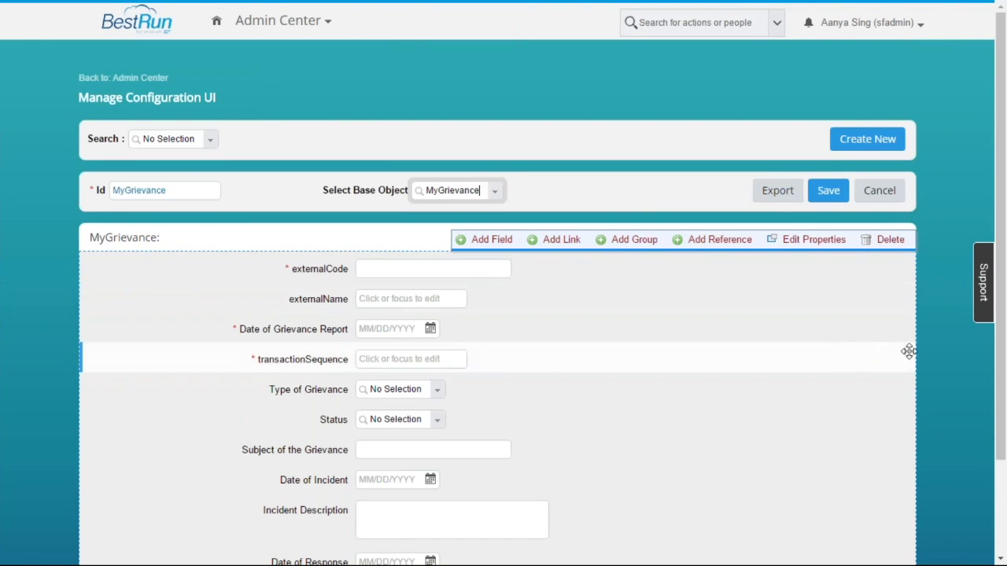
Hide the transactionSequence field by setting Visible to No in its properties
scroll(946, 360, down, 2)
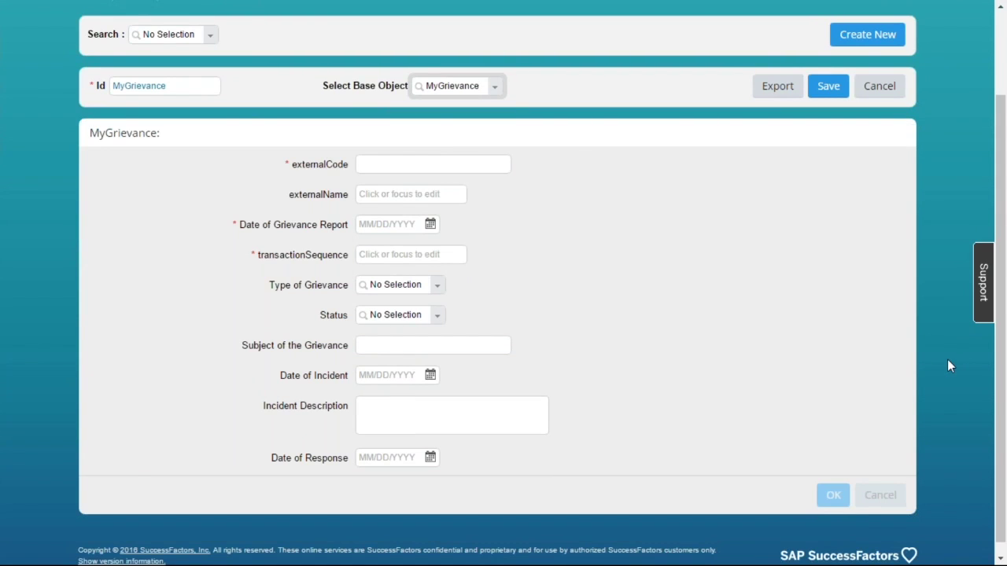
mouse_move(896, 314)
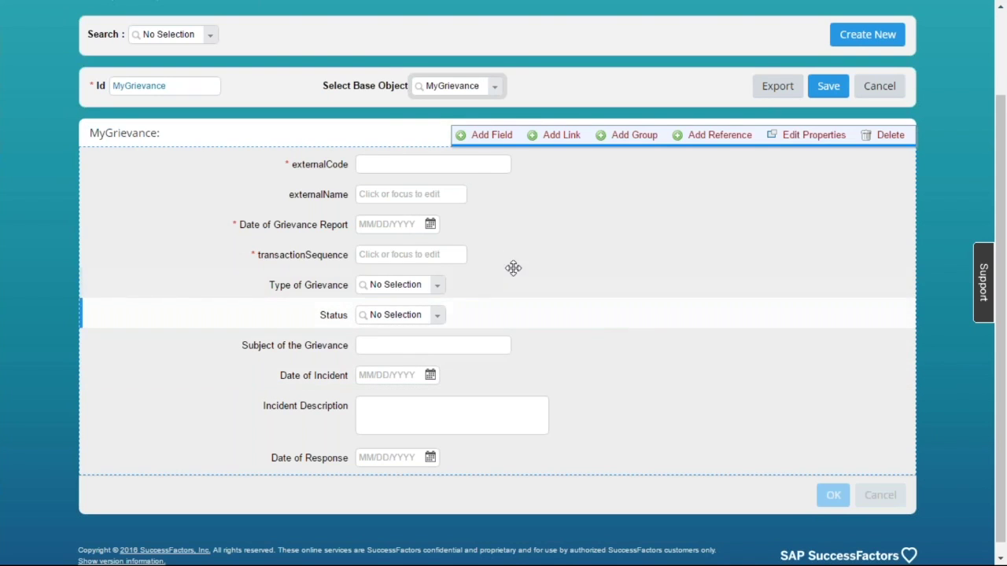
mouse_move(474, 255)
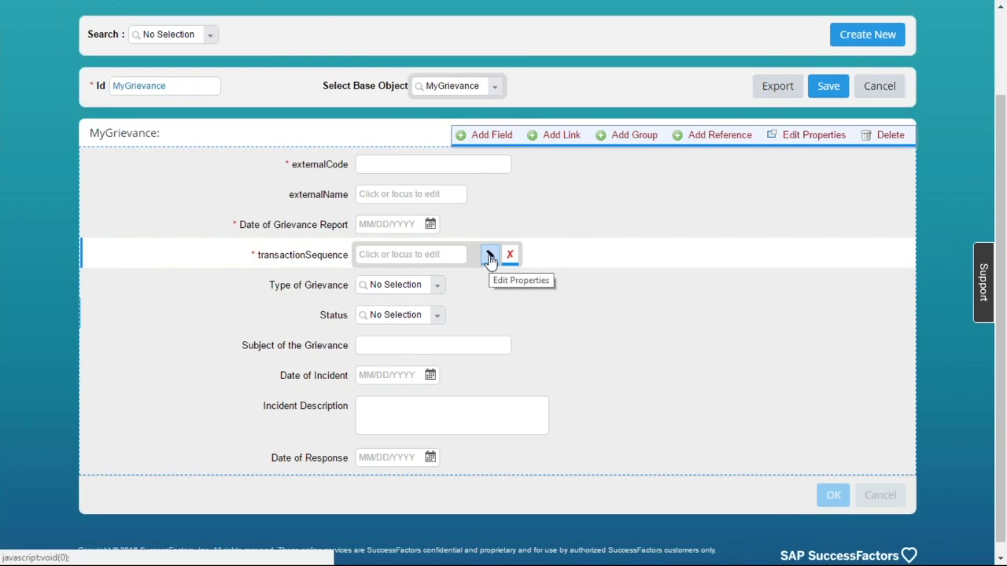
click(489, 256)
click(472, 239)
click(469, 268)
click(643, 479)
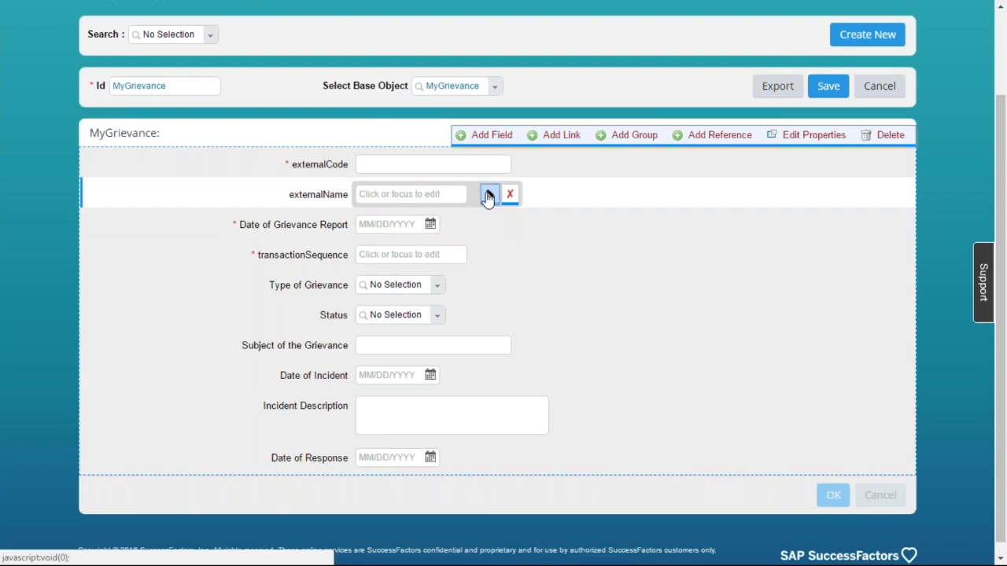
Hide the externalName field by setting Visible to No in its properties
click(485, 197)
click(474, 228)
click(465, 258)
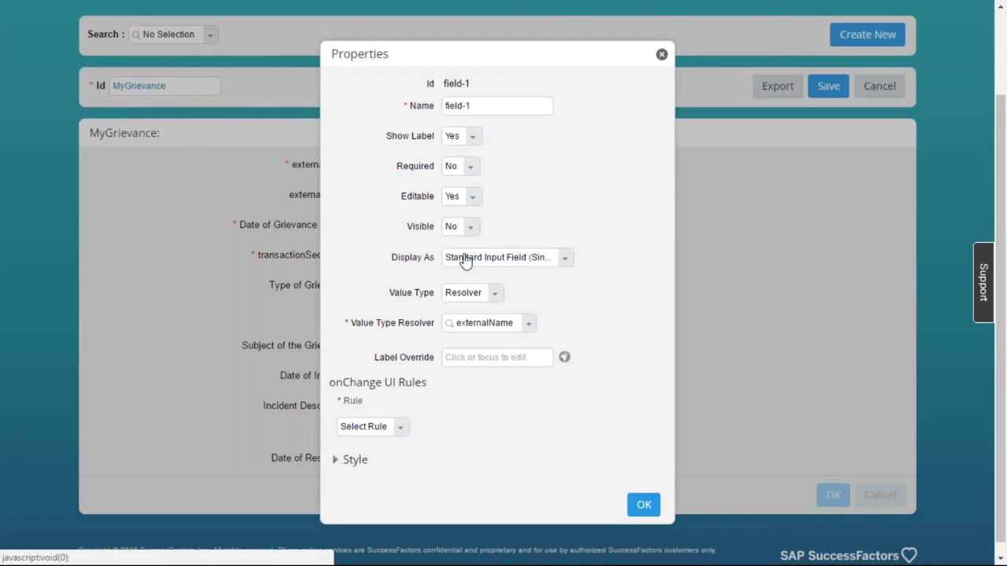
click(644, 506)
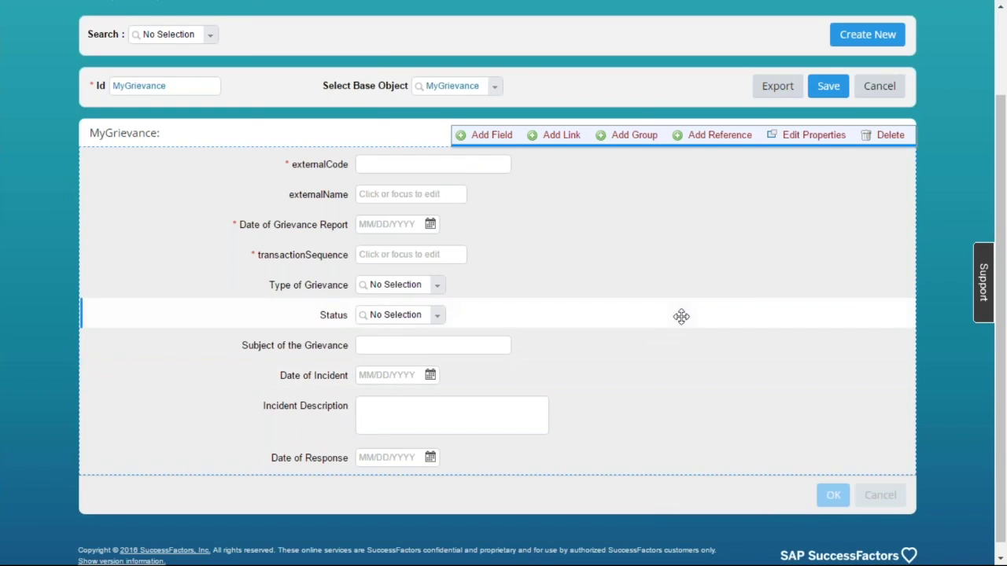
Set the layout of the MyGrievance base object to Grid in its properties
click(804, 138)
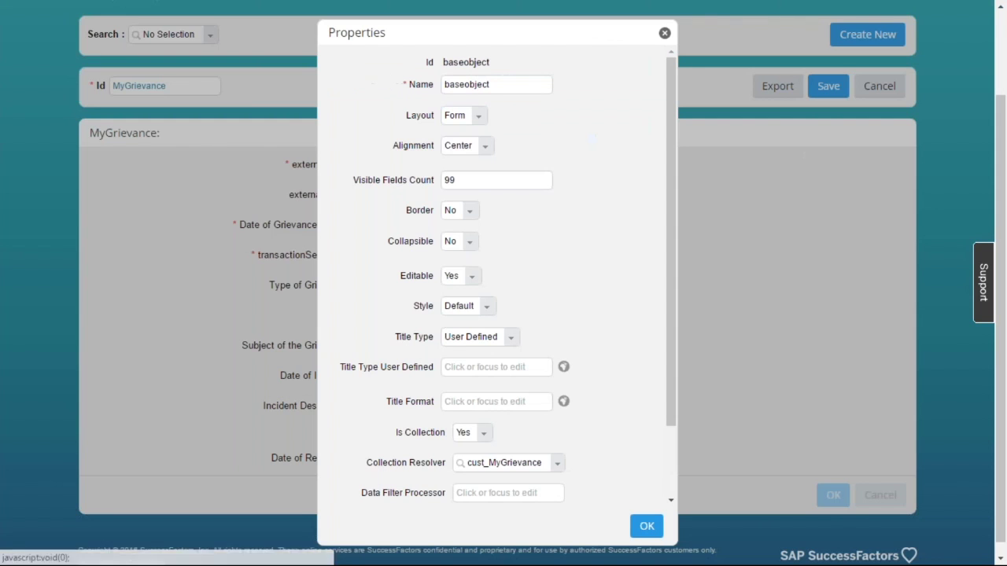
click(479, 118)
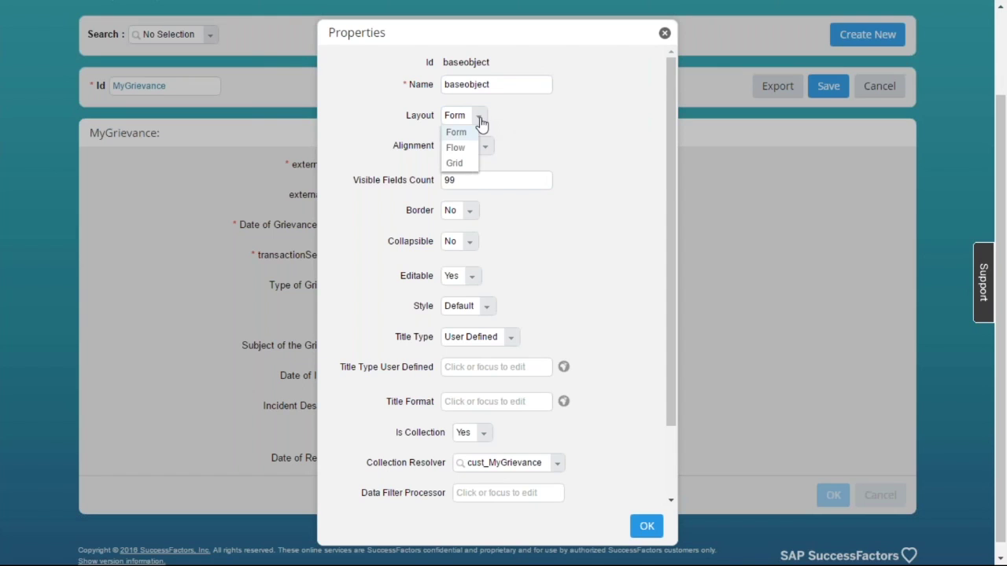
click(467, 162)
click(647, 526)
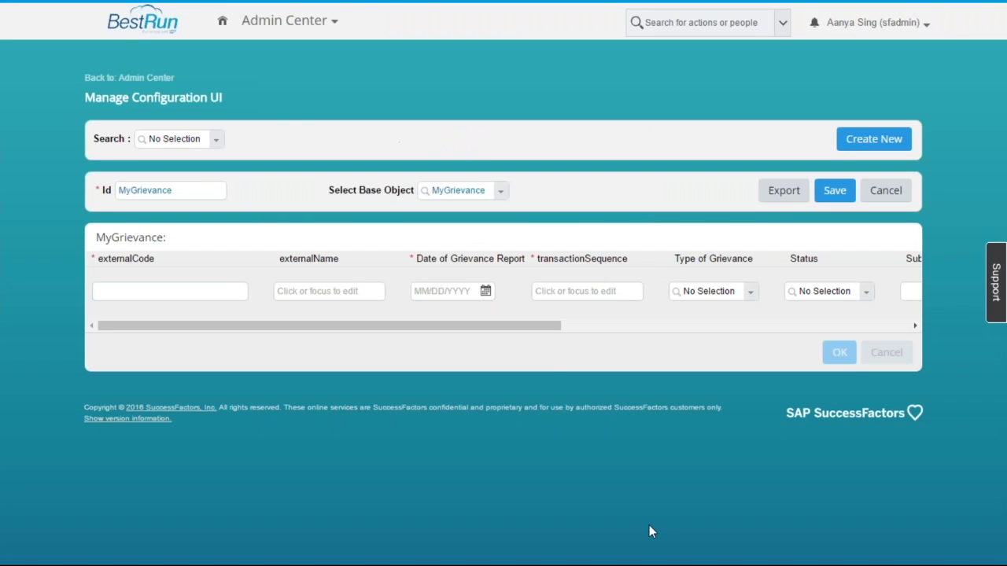
mouse_move(548, 343)
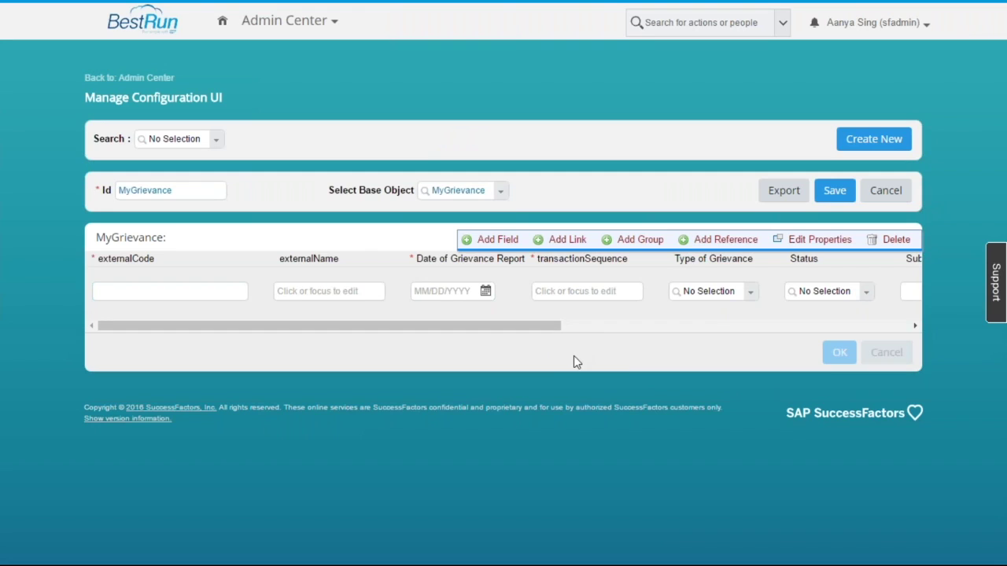
Change the layout of the MyGrievance base object to Form in its properties
click(818, 239)
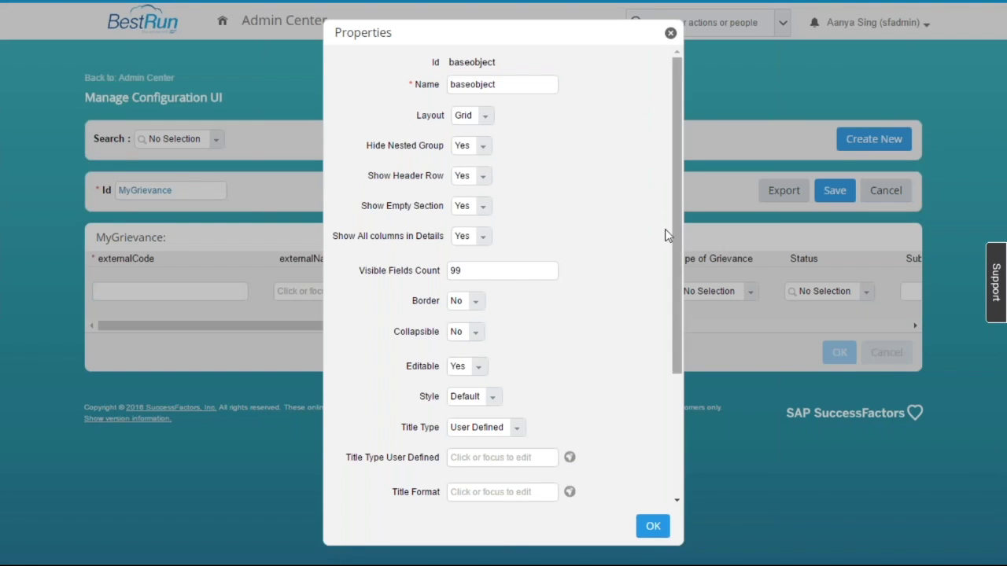
click(485, 116)
click(468, 132)
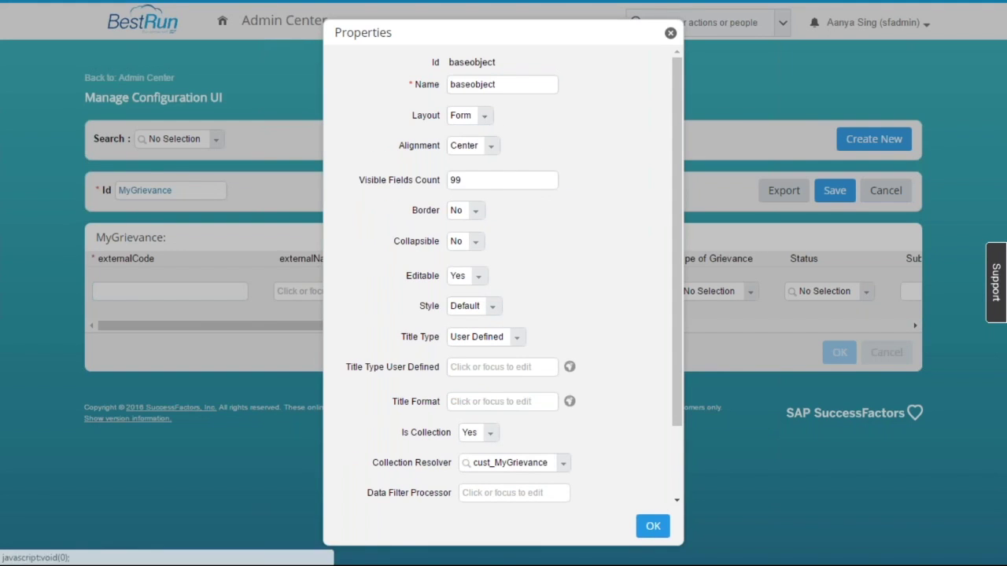
click(652, 525)
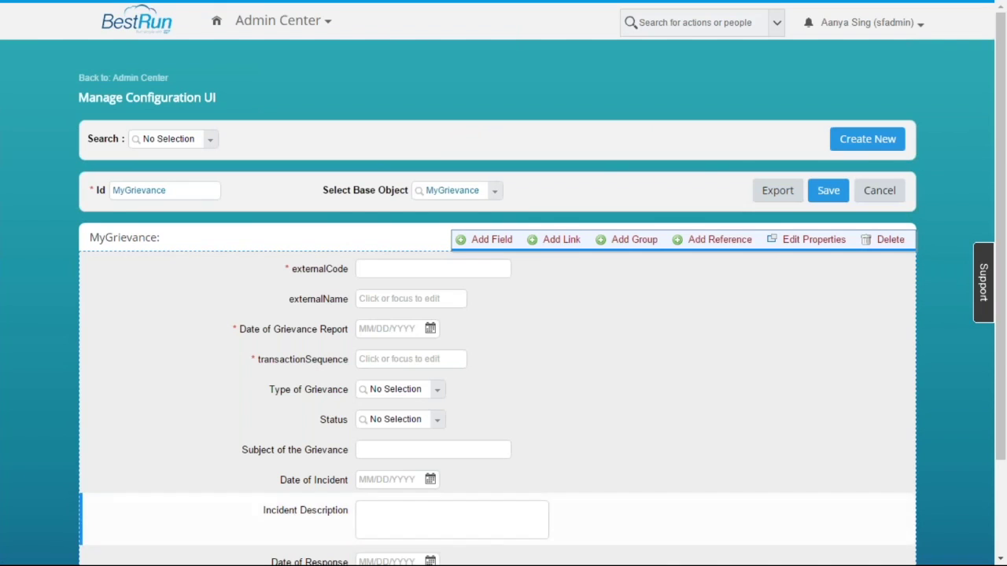
Save the MyGrievance configuration UI
scroll(645, 411, down, 3)
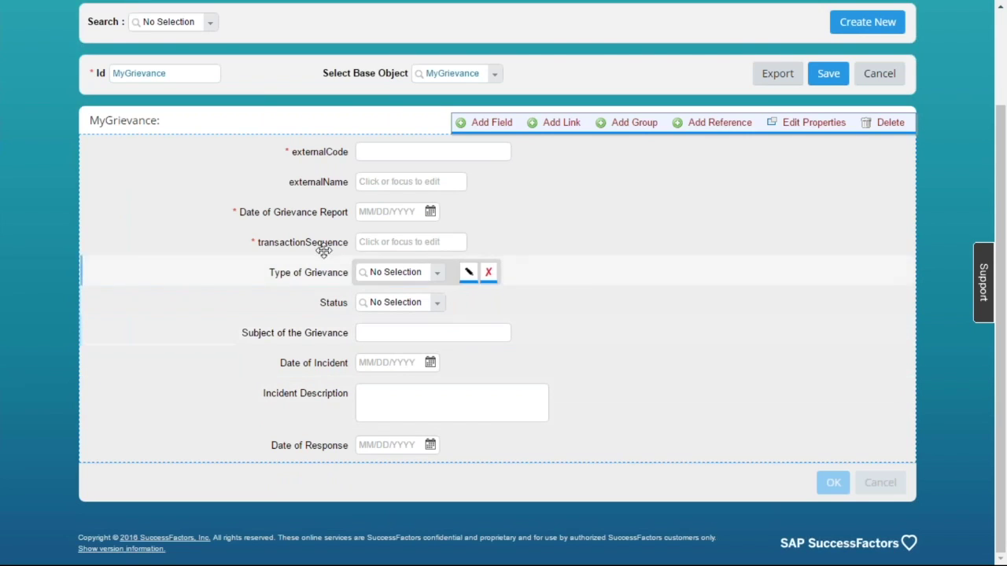
mouse_move(193, 121)
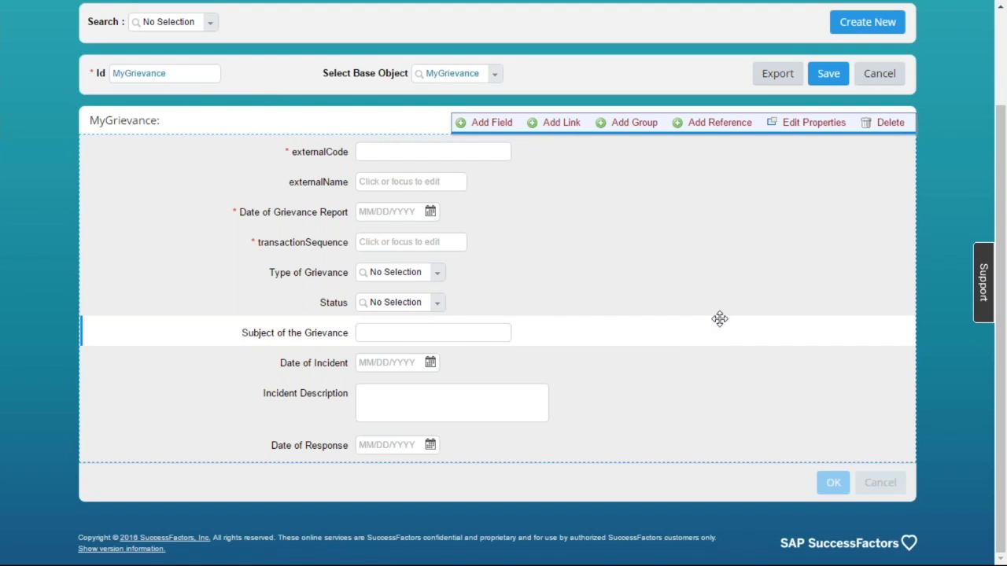
click(824, 73)
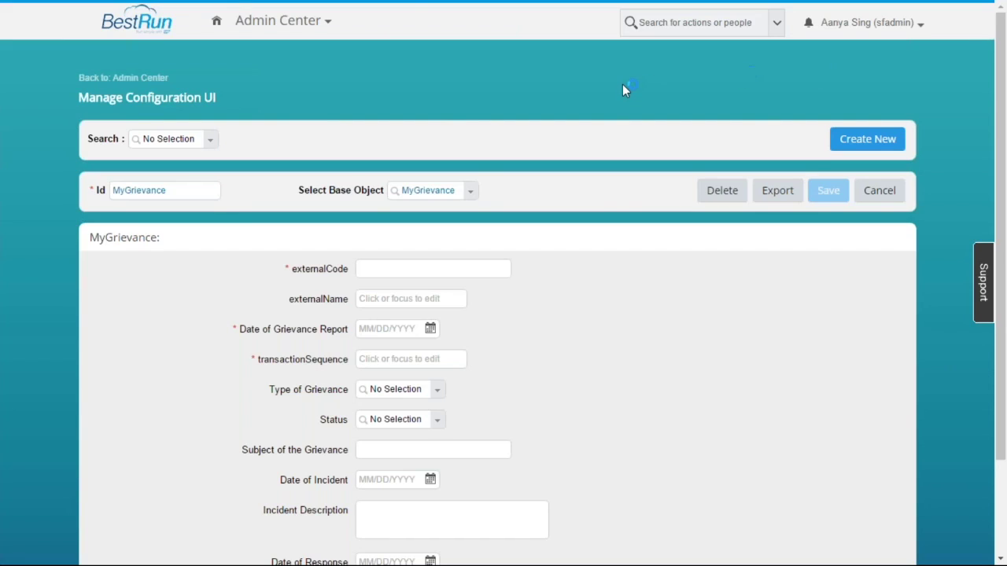
Return to the Admin Center, search the tools for "manage people profile" and open Configure People Profile
scroll(620, 88, down, 2)
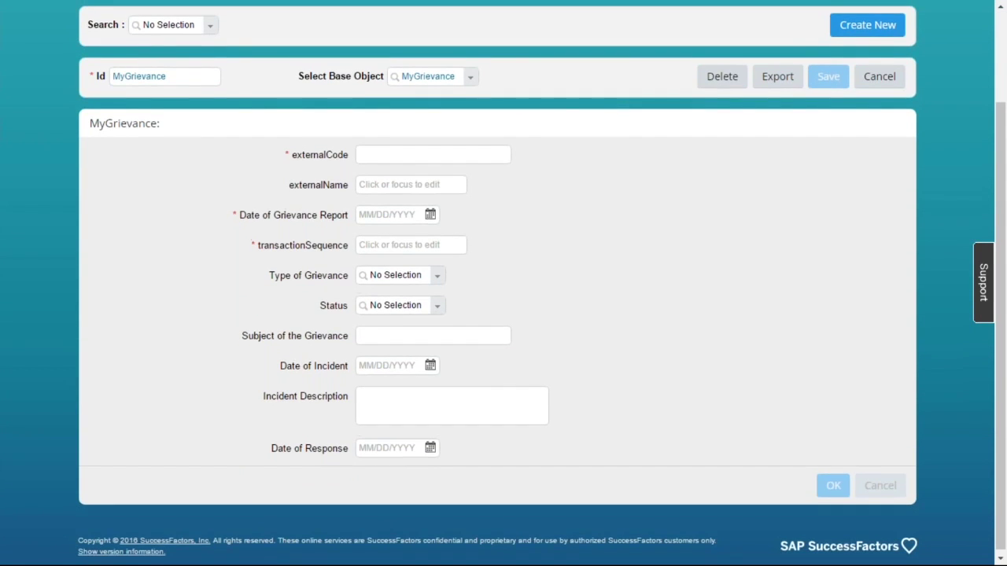
scroll(620, 83, up, 1)
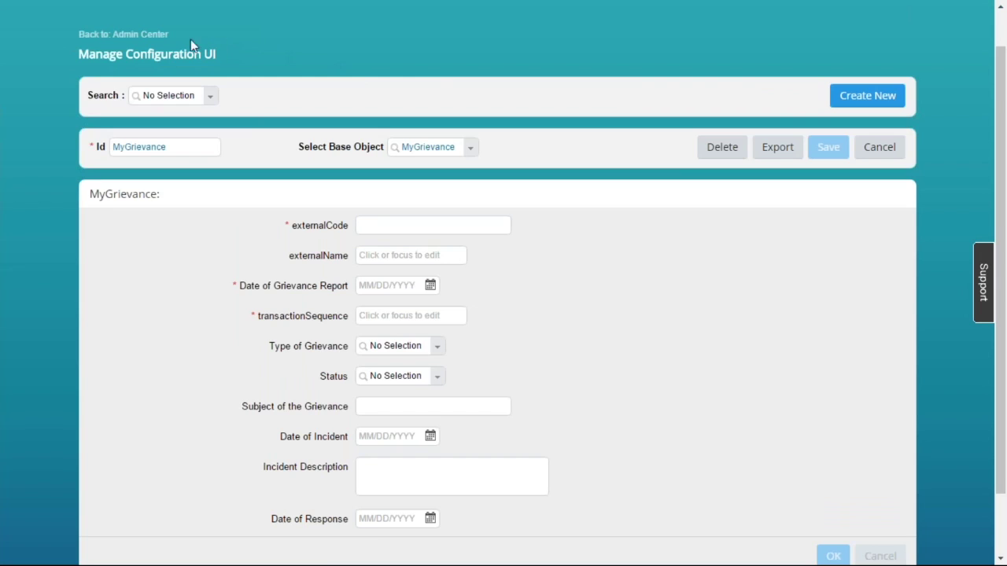
click(147, 40)
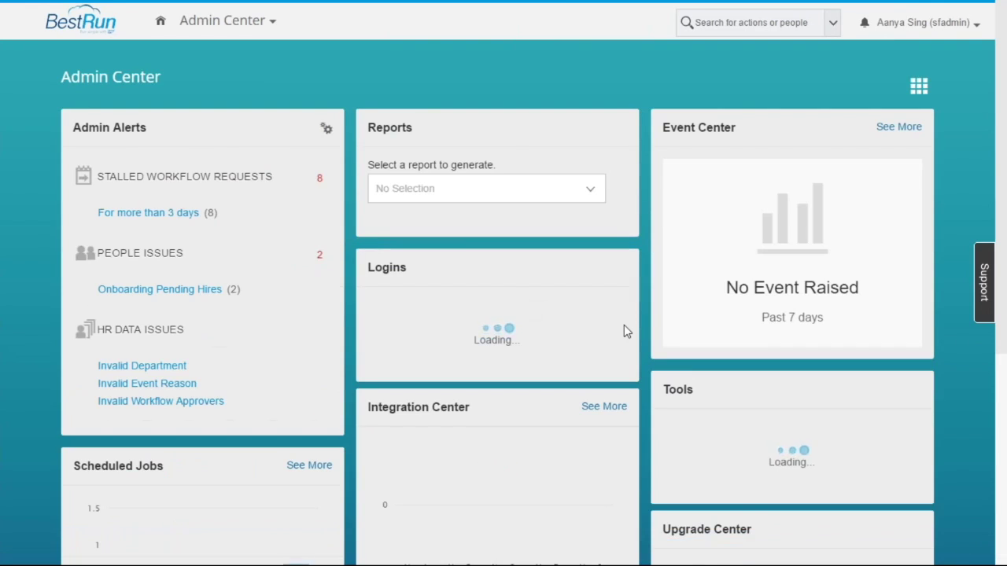
scroll(641, 368, down, 1)
click(770, 349)
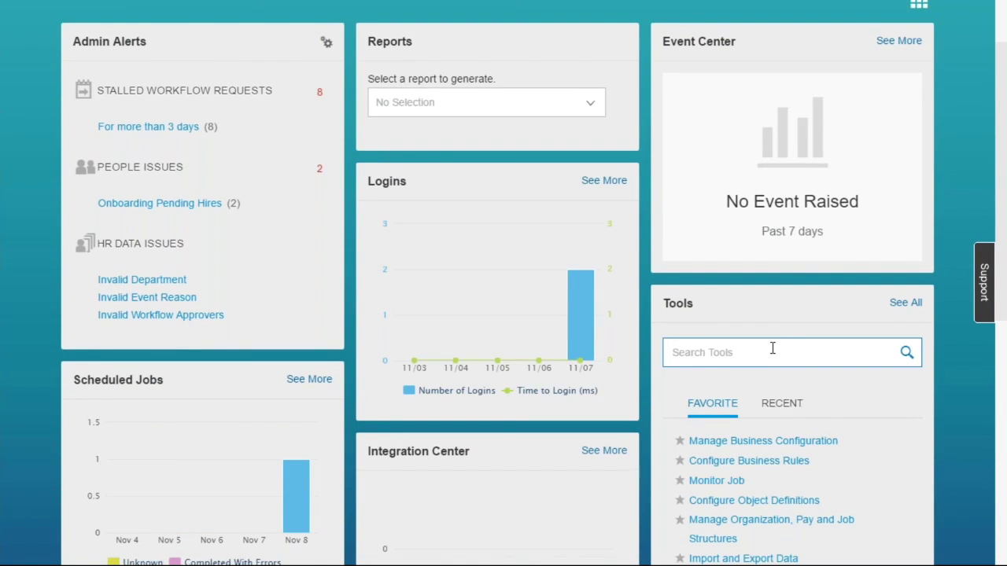
text(manage )
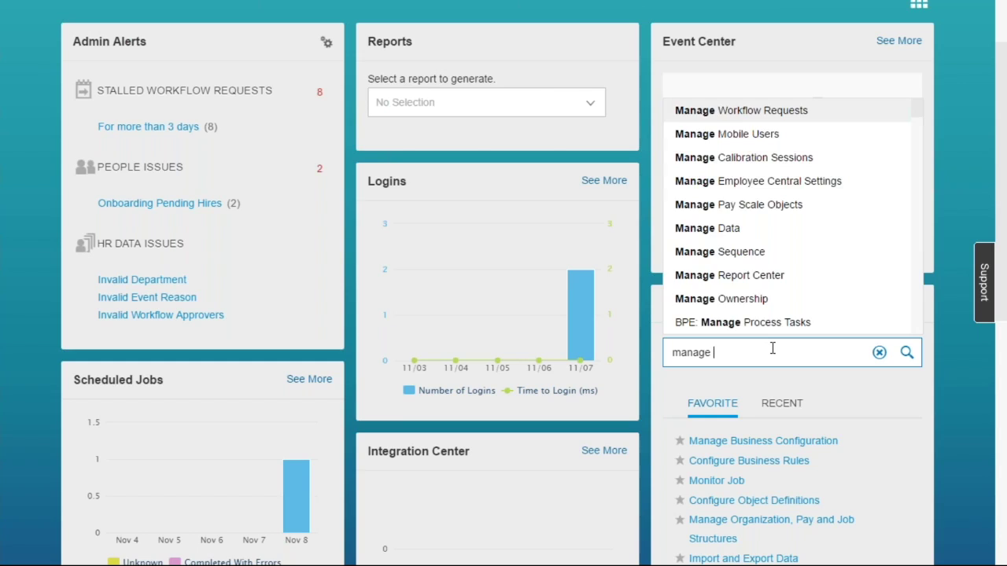
text(people profile)
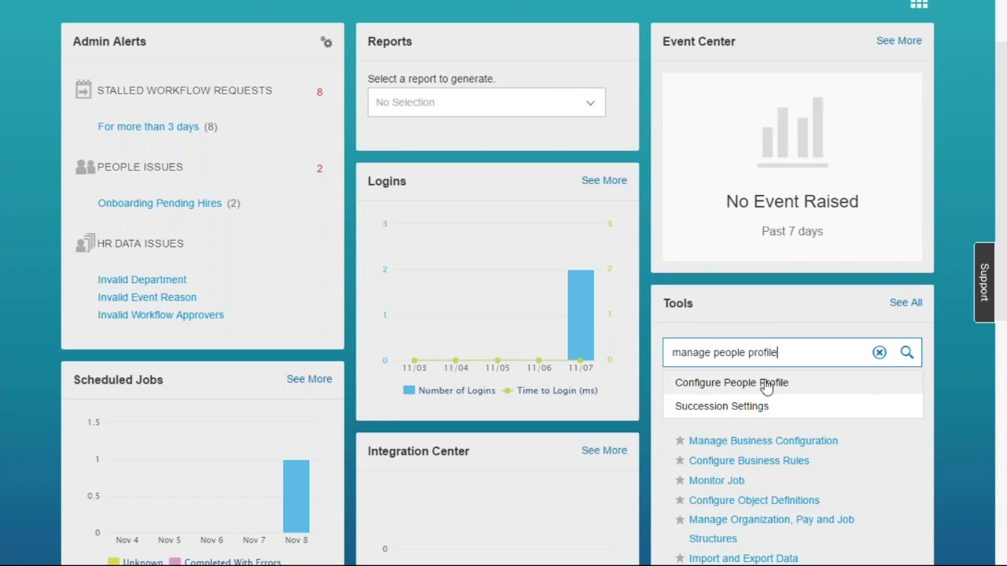
click(764, 383)
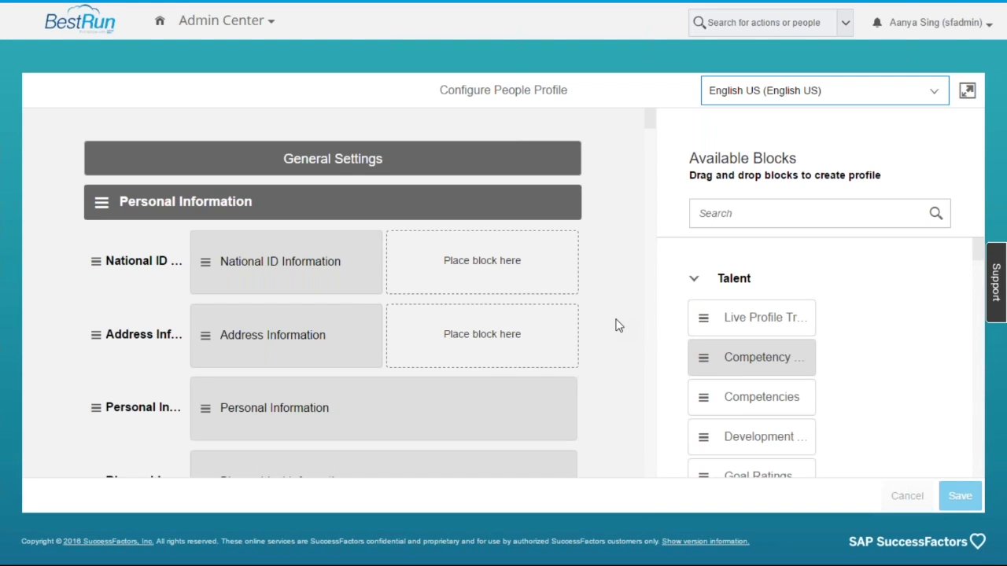
Add a Live Profile MDF Information block below Work Order, at the end of the Employment Information section
scroll(617, 324, down, 5)
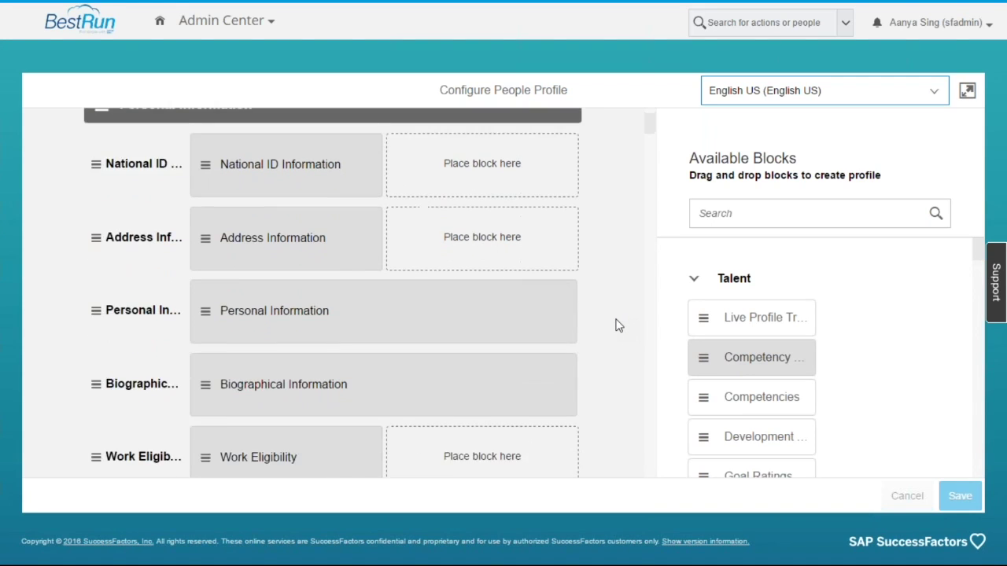
scroll(617, 325, down, 2)
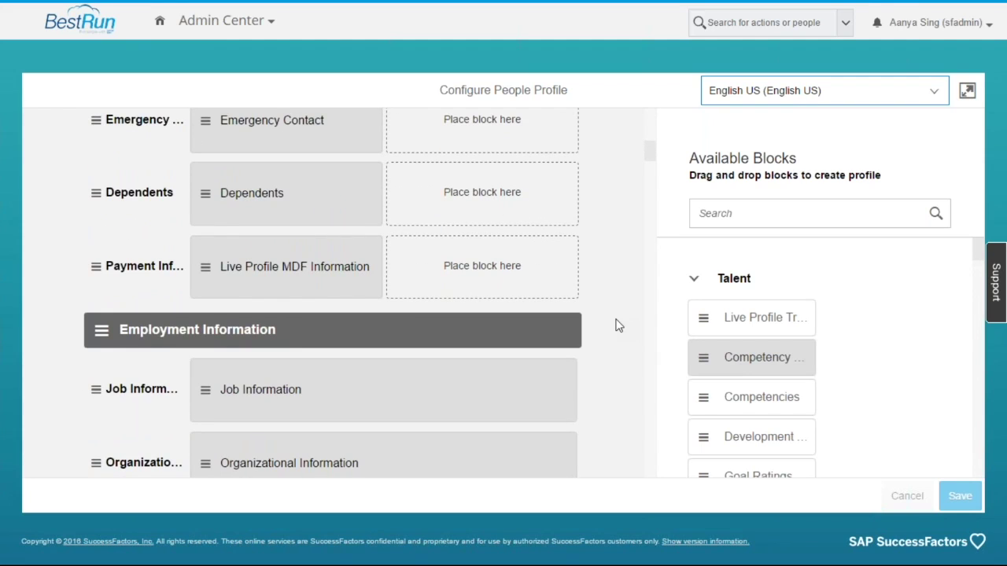
scroll(617, 325, down, 1)
scroll(617, 324, down, 1)
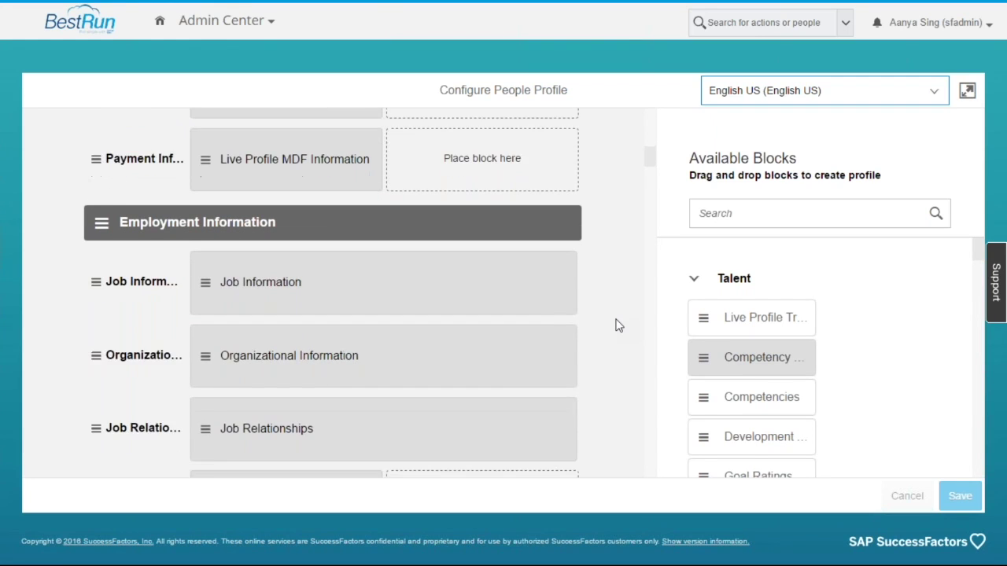
scroll(618, 325, down, 1)
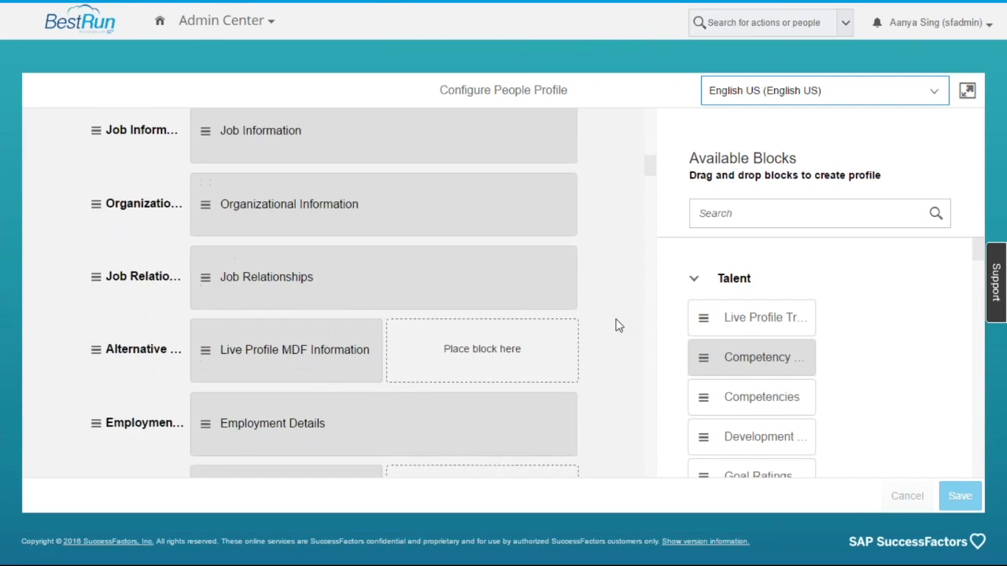
scroll(618, 325, down, 3)
scroll(617, 325, down, 5)
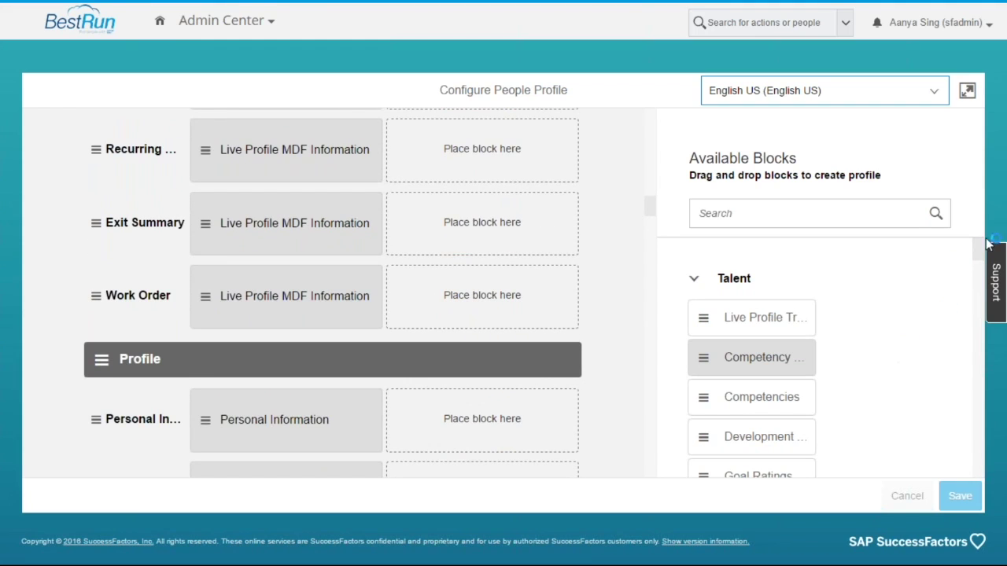
drag(983, 247, 983, 472)
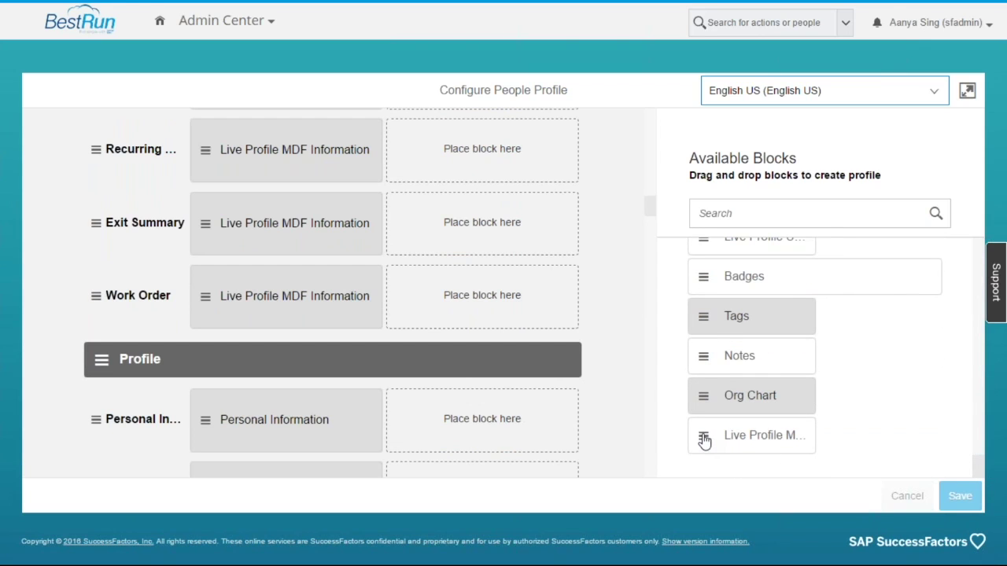
drag(704, 441, 252, 374)
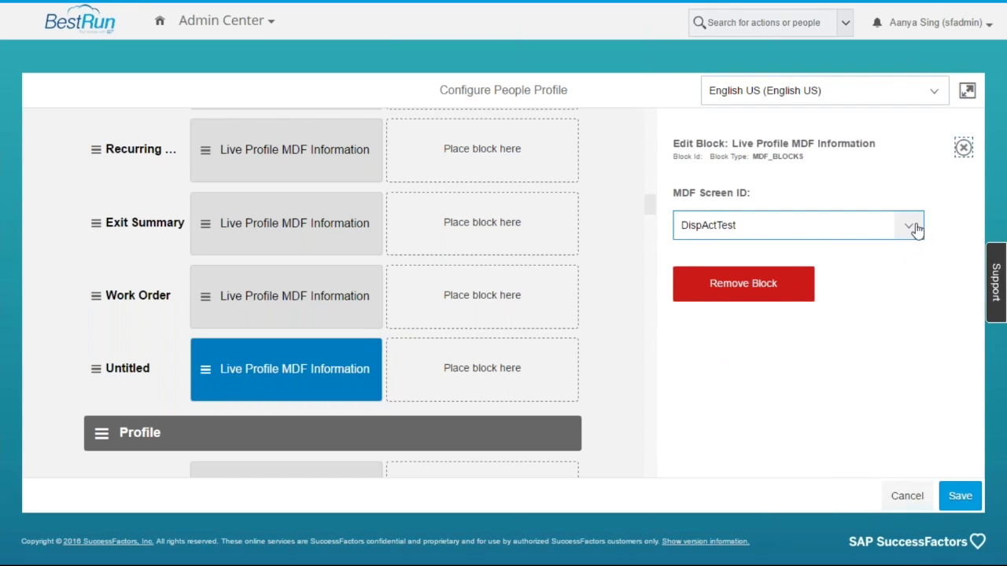
Set the new block's MDF Screen ID to MyGrievance
click(910, 226)
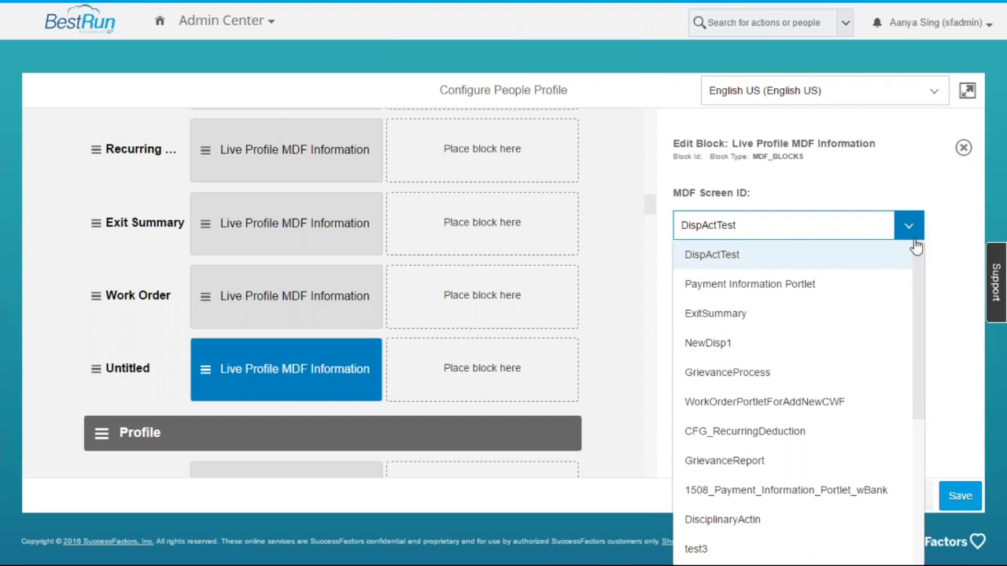
scroll(918, 264, down, 1)
drag(918, 265, 922, 412)
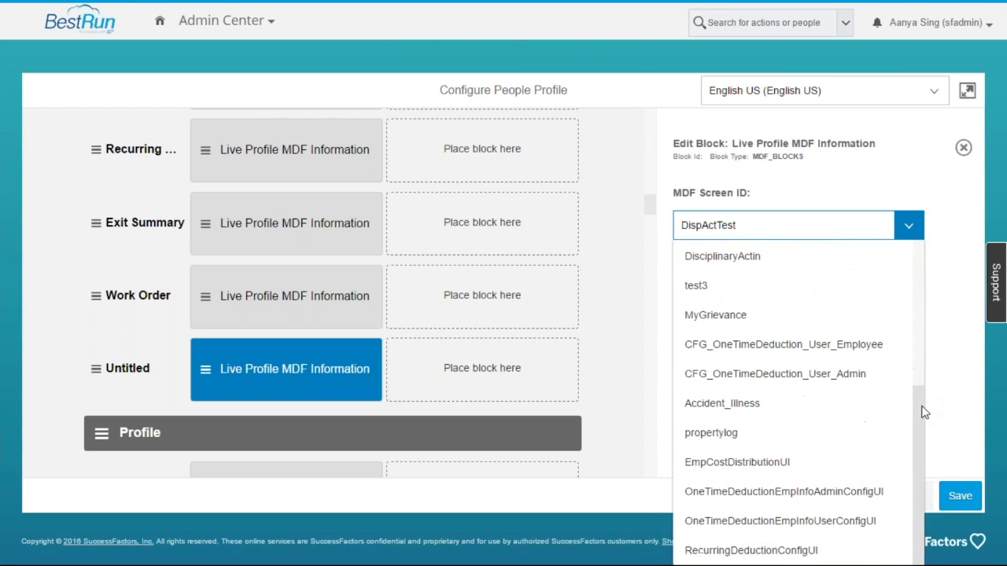
click(737, 317)
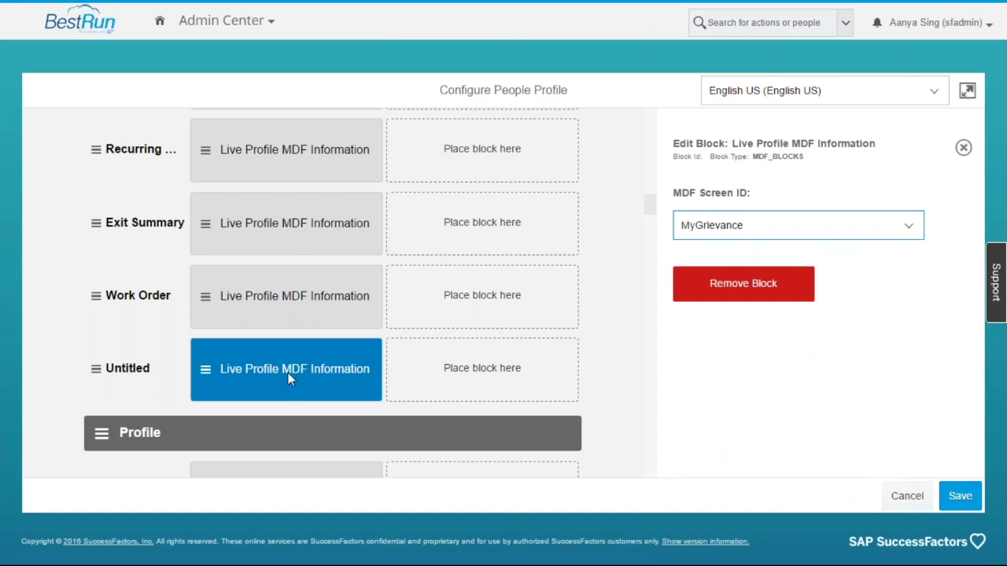
Rename the new block's Untitled subsection as MyGrievance and save the people profile configuration
click(123, 372)
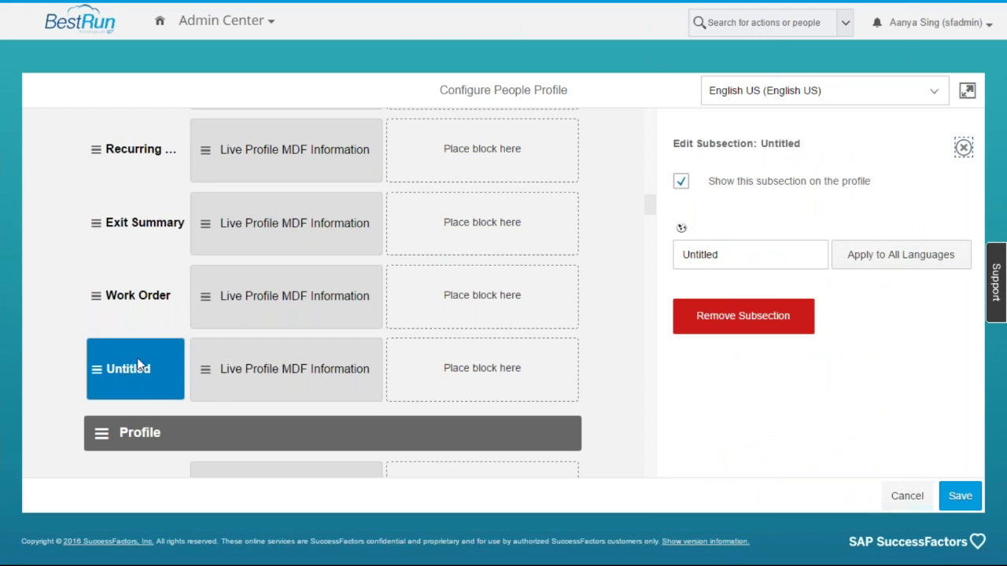
drag(732, 254, 666, 254)
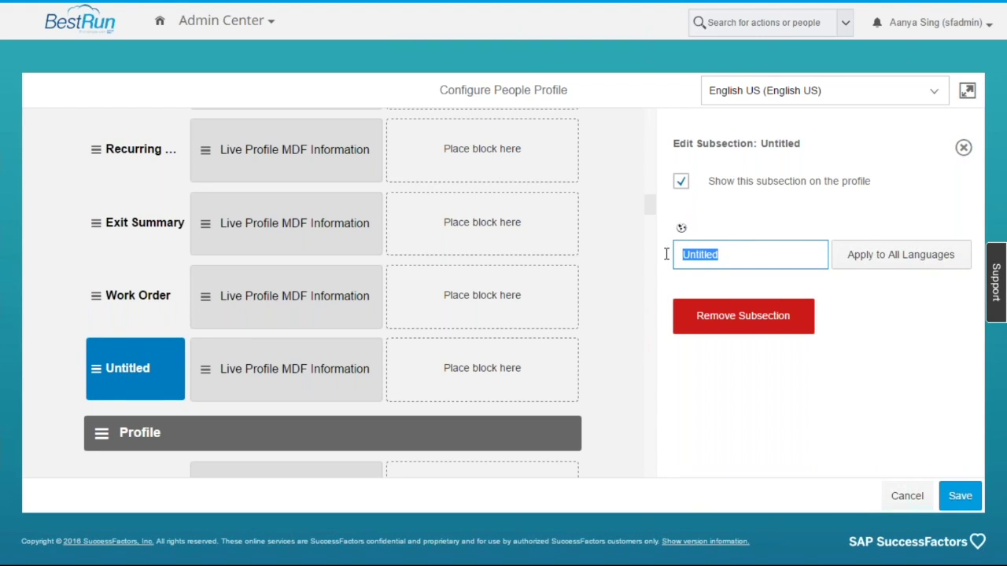
text(MyGrievance)
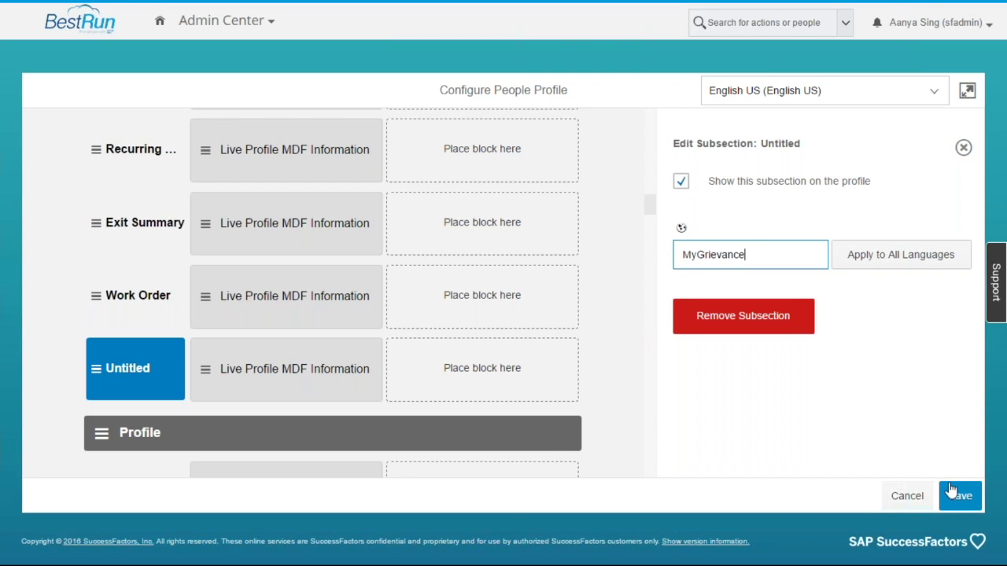
click(884, 422)
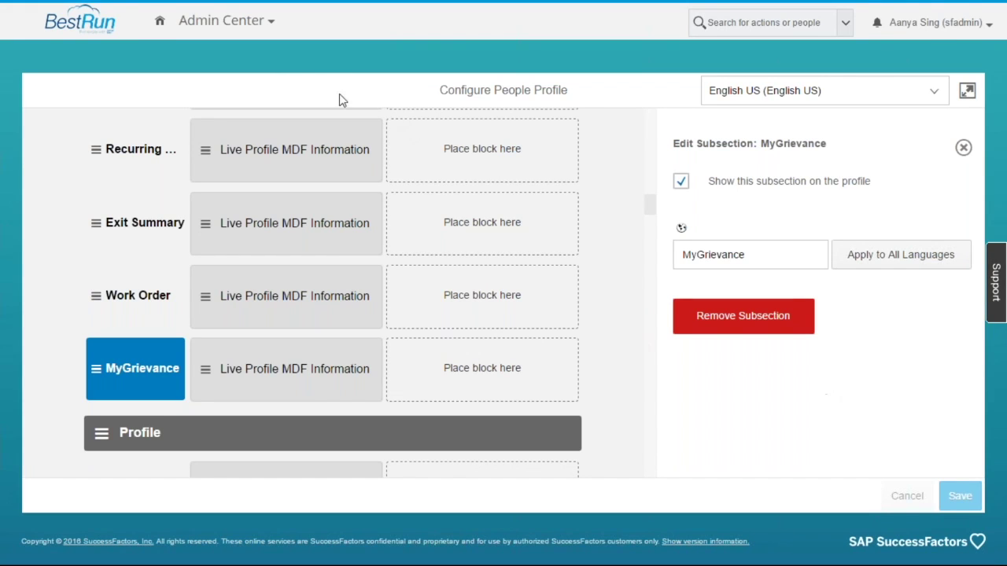
Go to My Employee File and show its Employment Information section
click(245, 24)
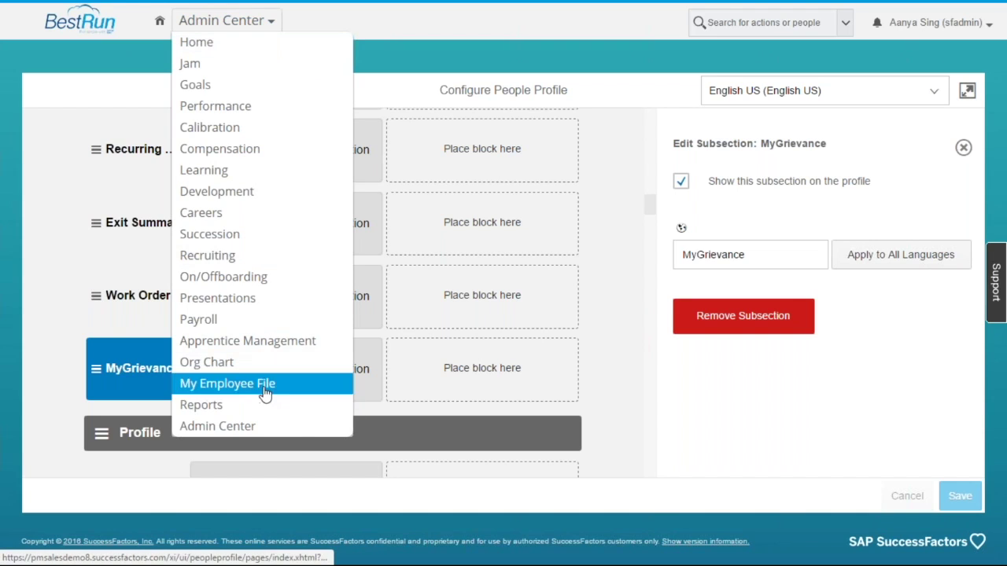
click(292, 387)
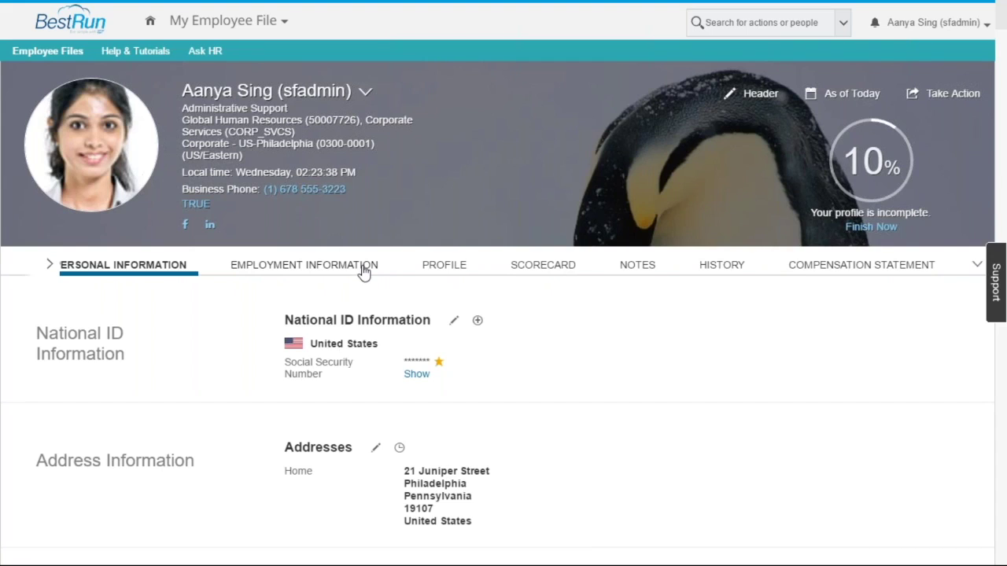
click(294, 268)
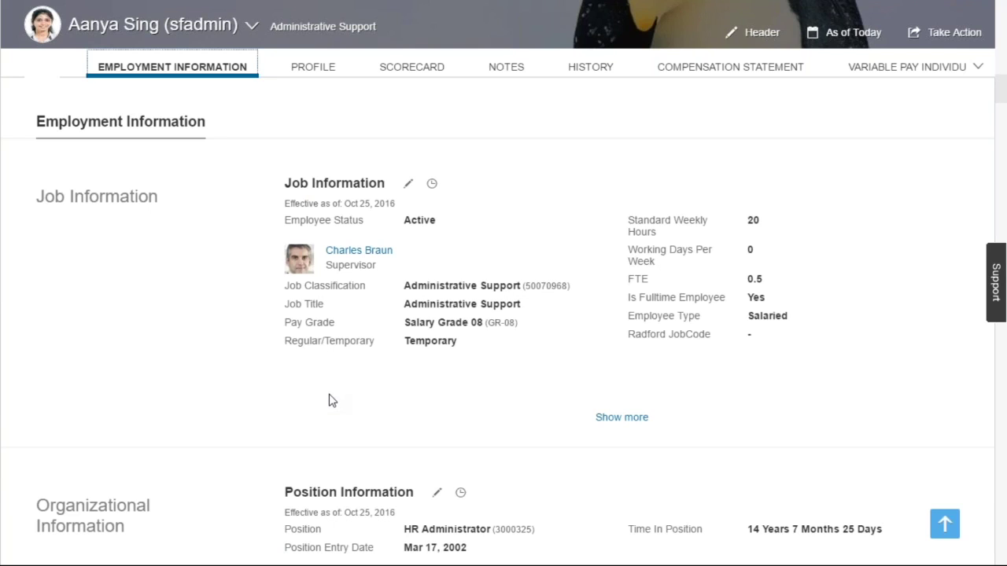
Find the MyGrievance subsection at the end of Employment Information and open it for editing
key(Tab)
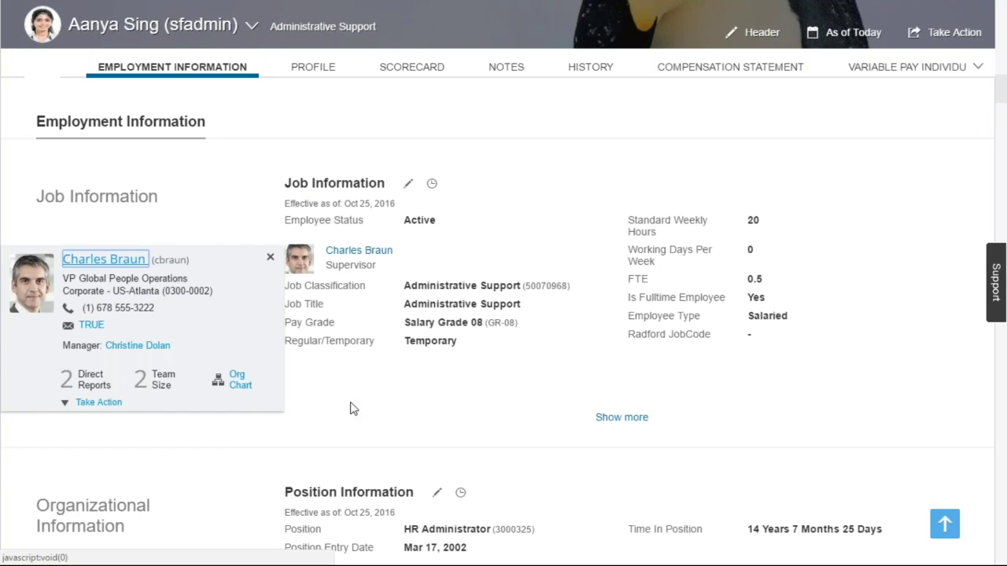
click(357, 404)
scroll(358, 404, down, 1)
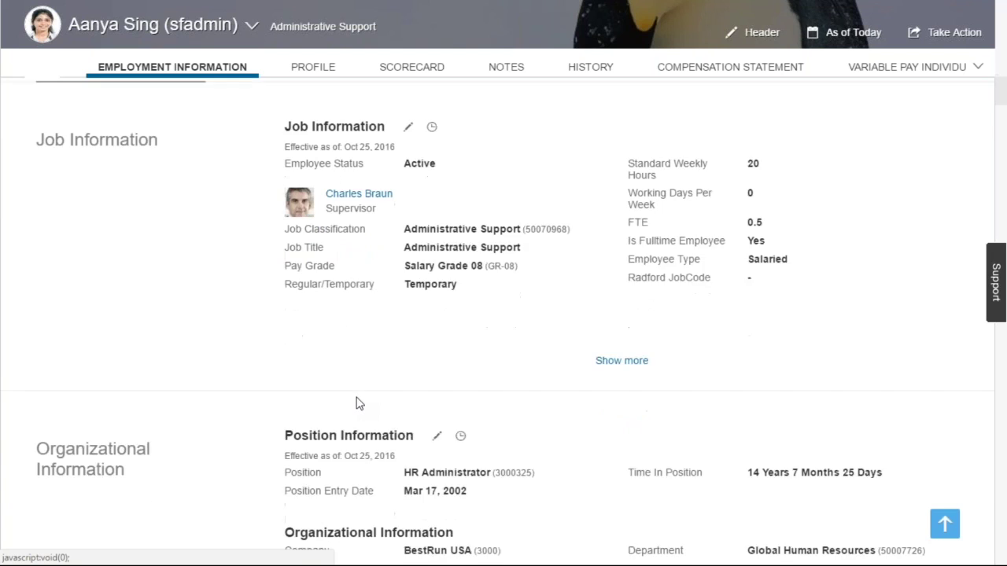
scroll(343, 321, down, 5)
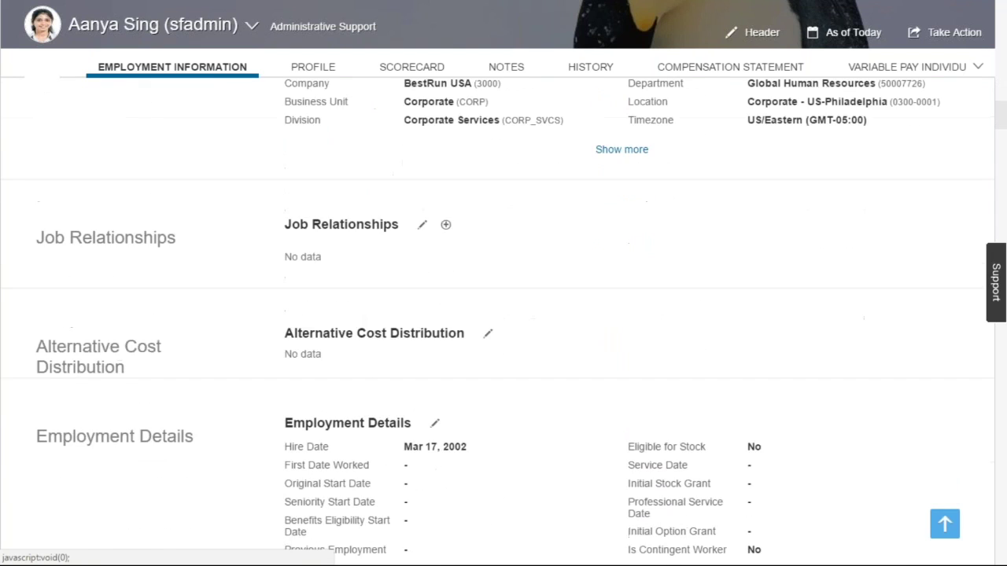
scroll(497, 330, down, 1)
scroll(498, 330, down, 1)
scroll(498, 330, down, 2)
scroll(498, 330, down, 8)
scroll(320, 297, down, 4)
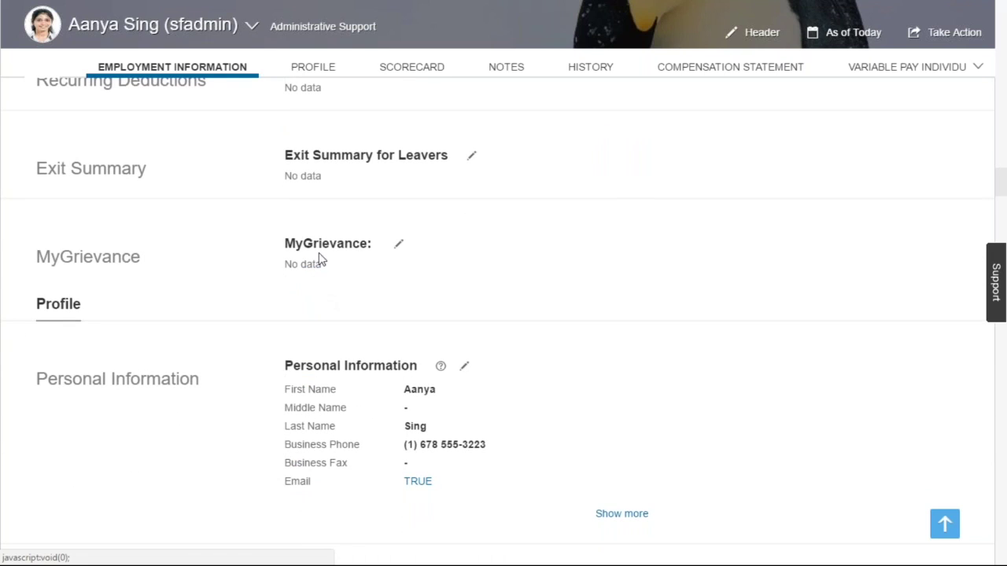
click(400, 249)
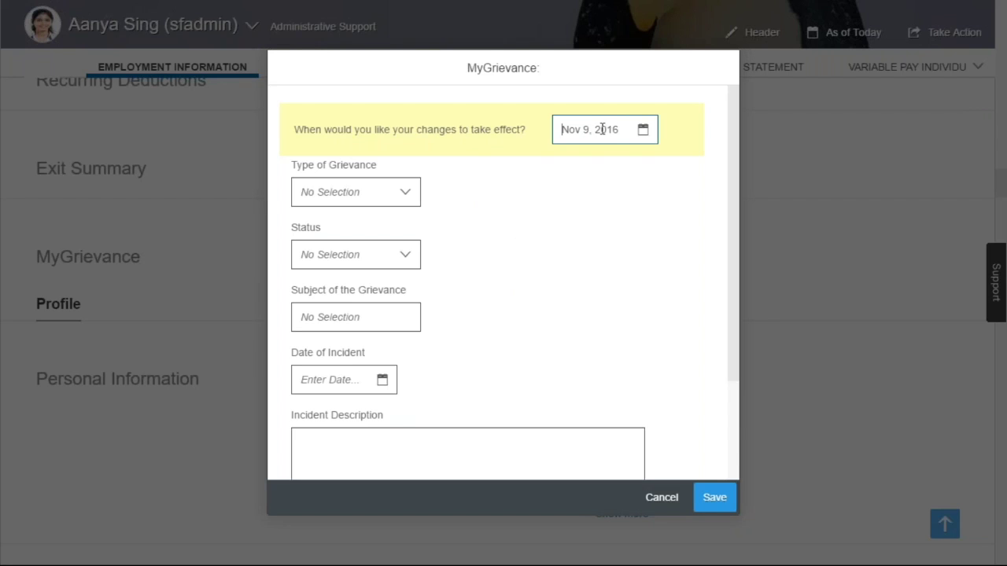
Fill in the grievance form with type Sexual misconduct (SM), status New (N) and an employee as the subject of the grievance
click(406, 197)
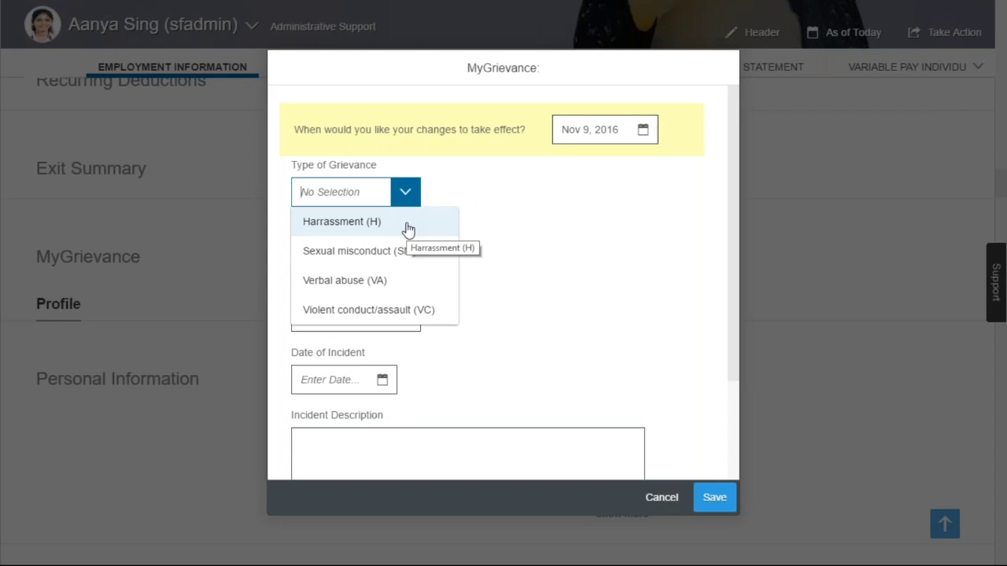
click(406, 252)
click(411, 258)
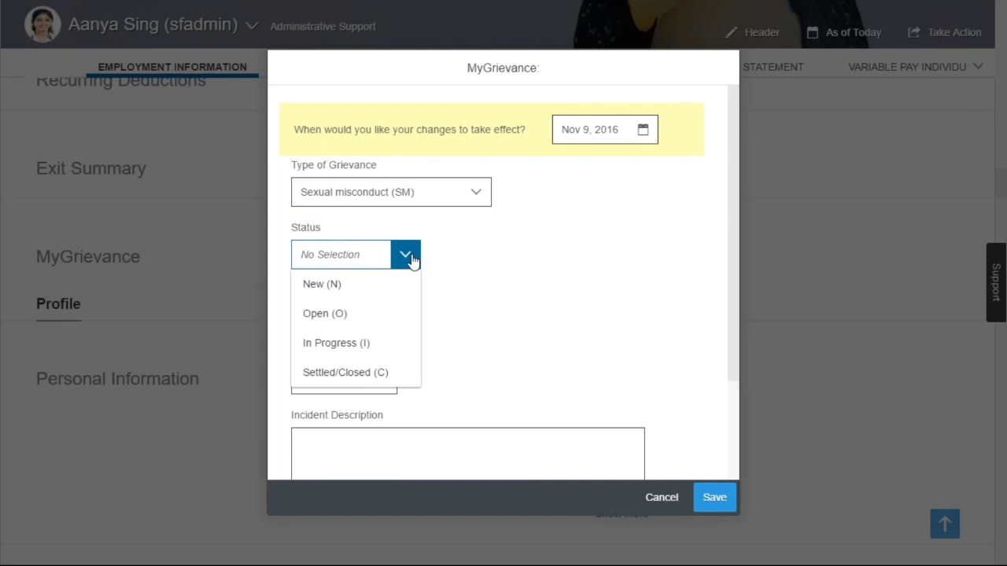
click(400, 284)
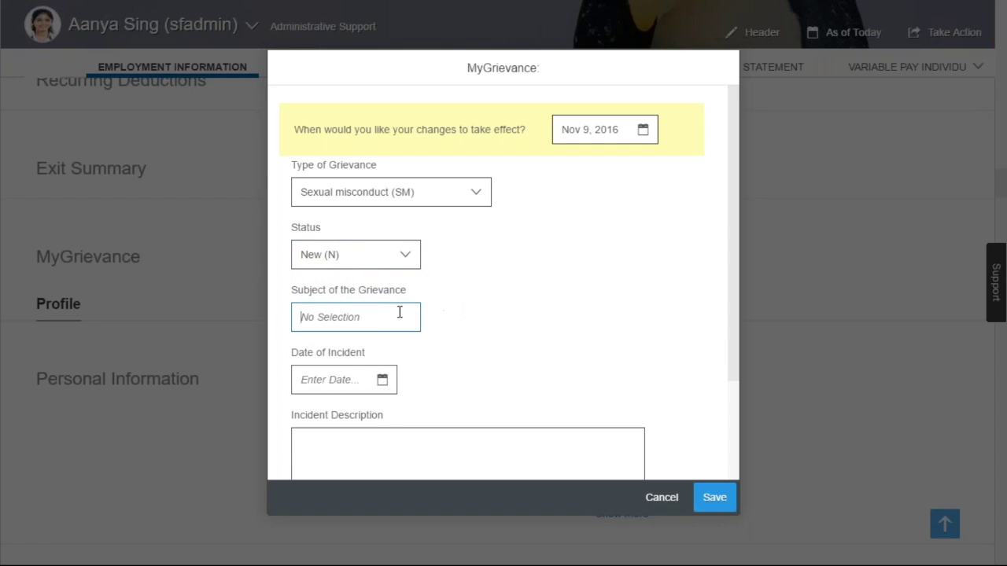
text(peter)
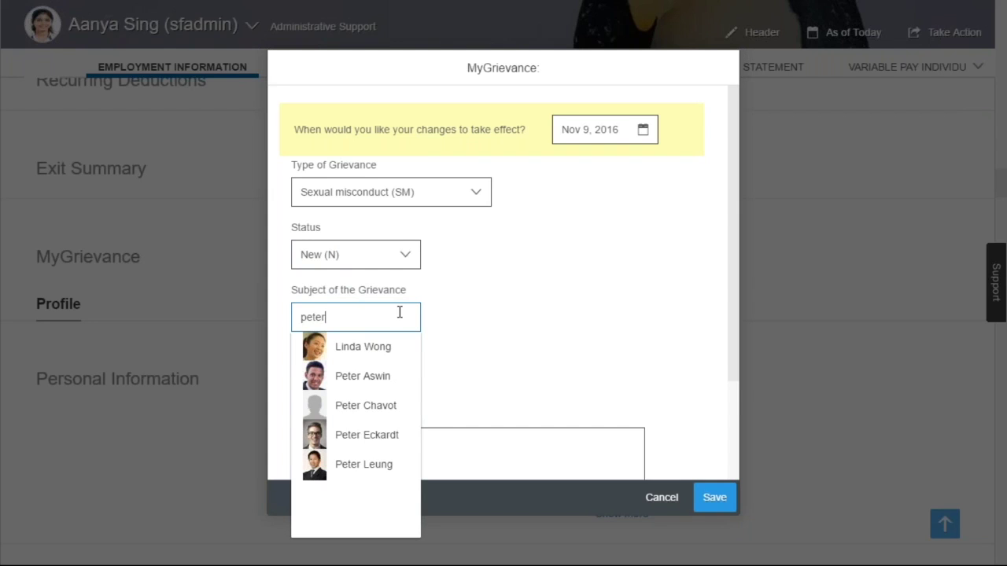
click(382, 378)
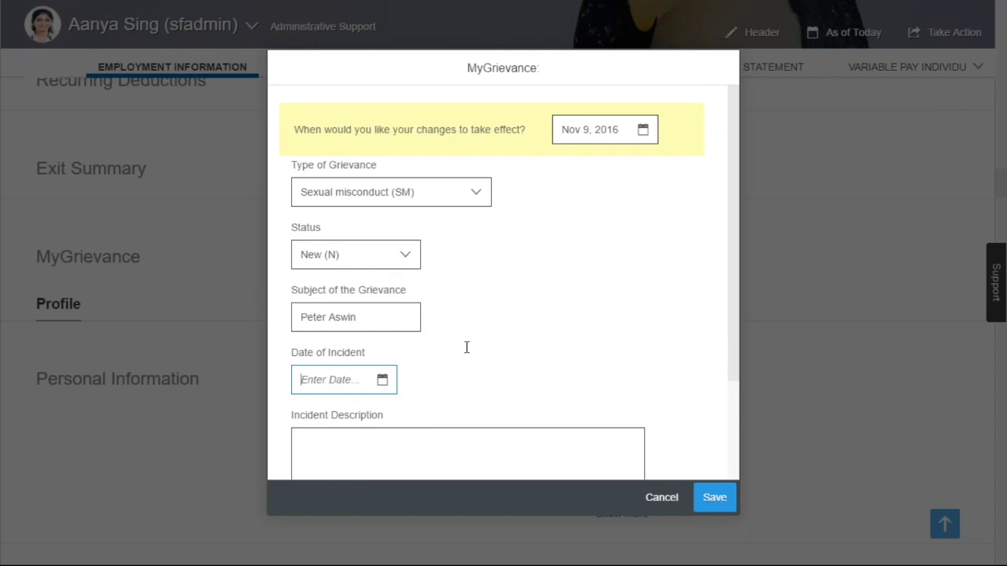
Set the Date of Response to Nov 15, 2016 and close the grievance form without saving the changes
scroll(416, 326, down, 1)
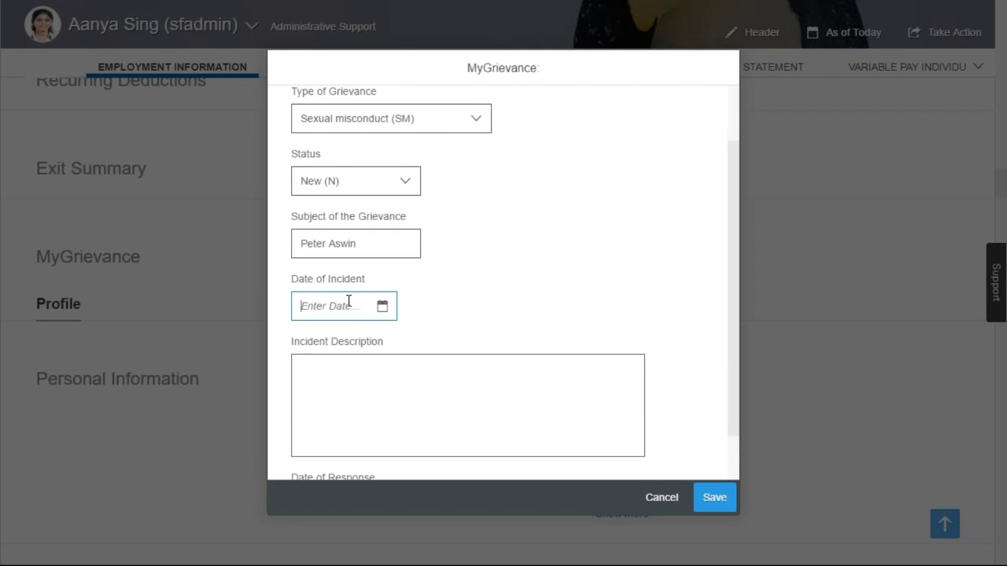
click(398, 386)
scroll(398, 386, down, 1)
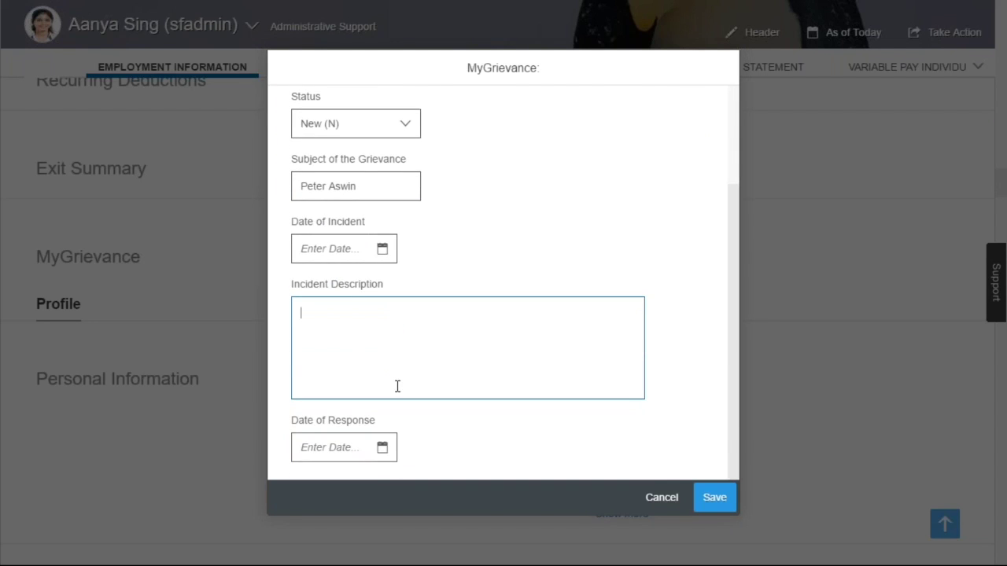
click(387, 452)
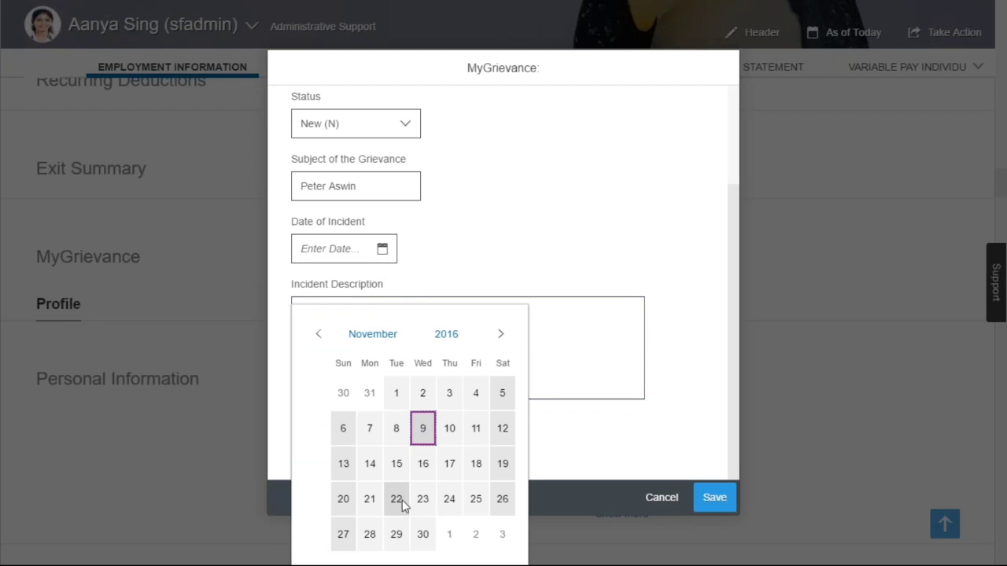
click(397, 469)
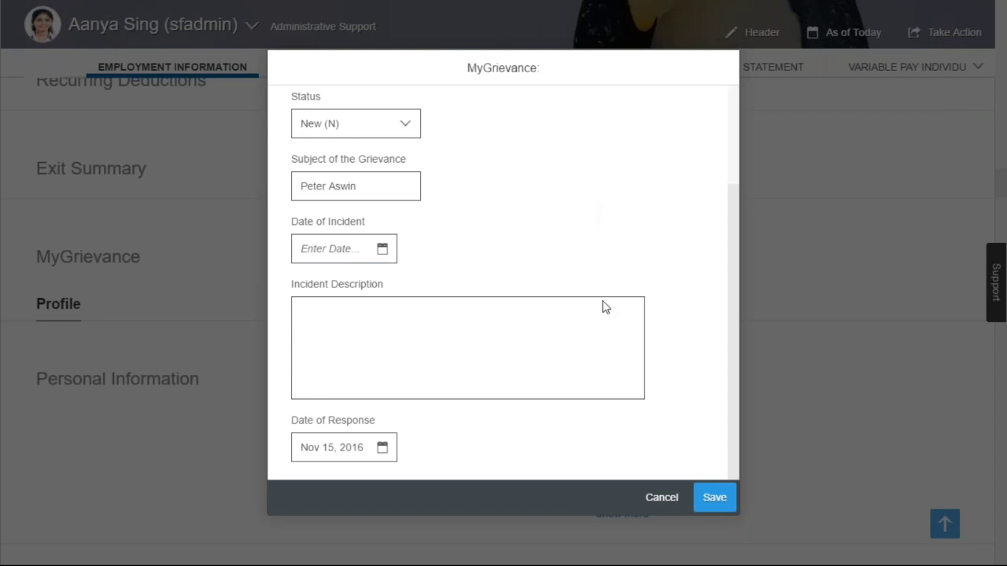
click(659, 498)
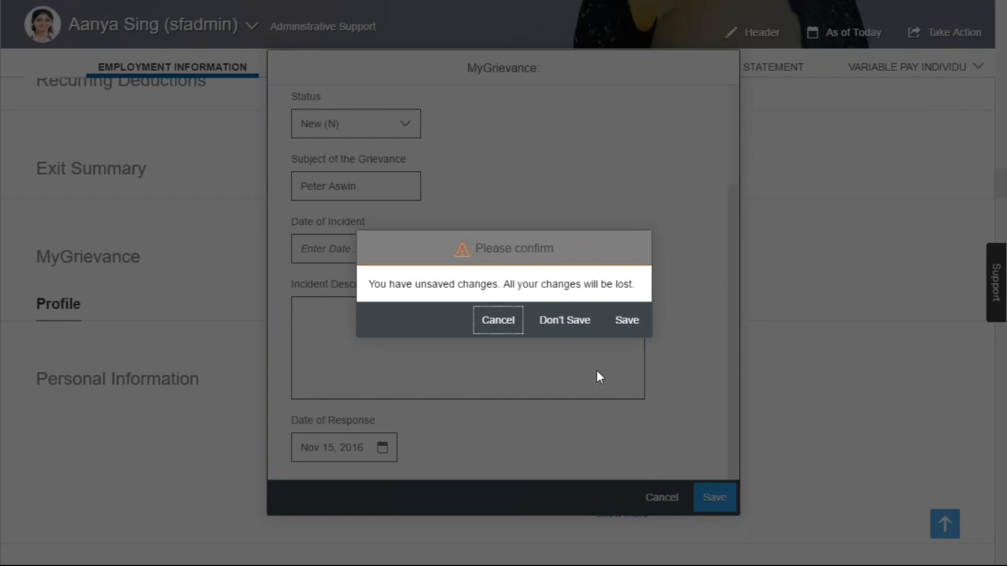
click(573, 323)
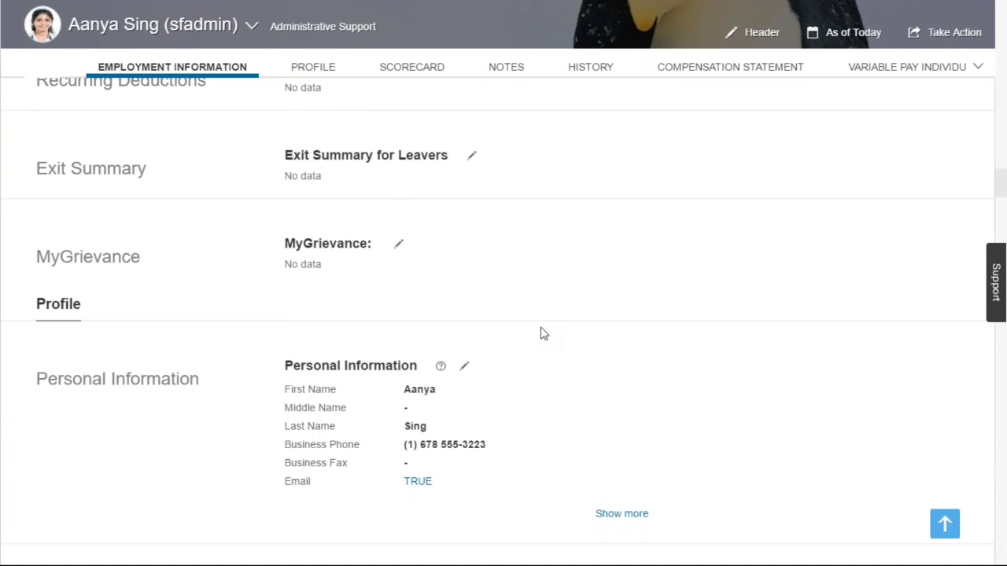
Go to the Admin Center and open Manage Organization, Pay and Job Structures
scroll(309, 218, up, 15)
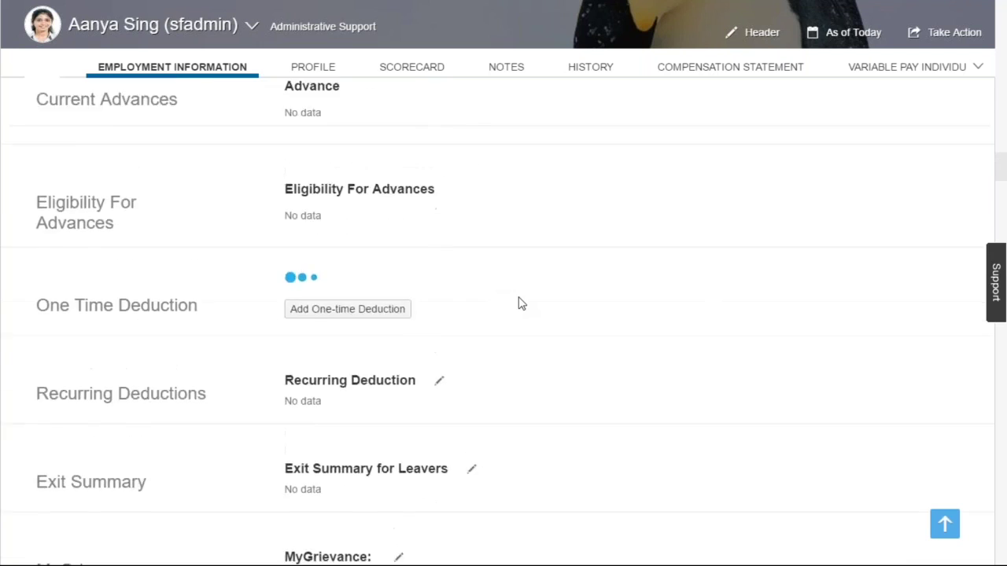
scroll(438, 362, up, 15)
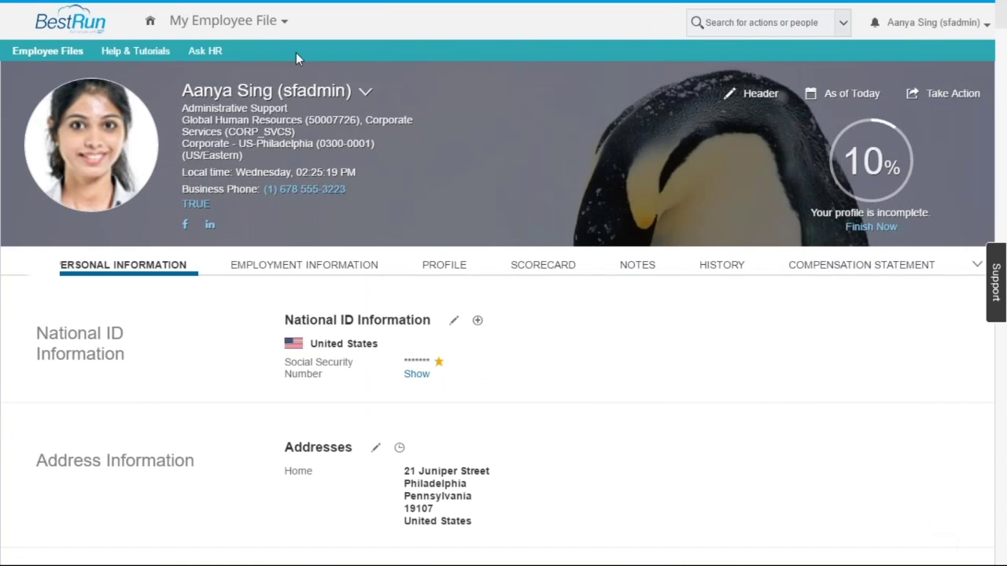
click(267, 23)
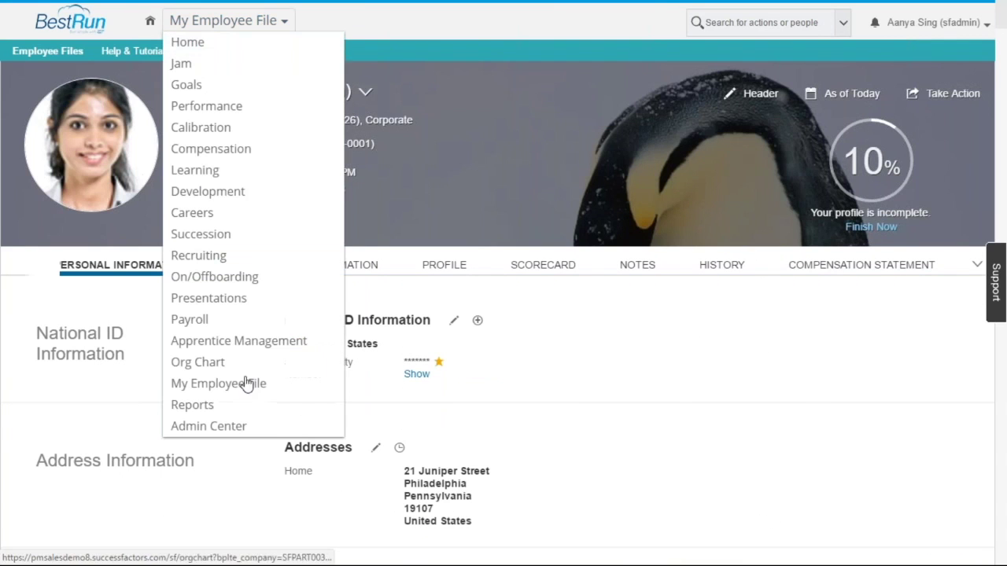
click(238, 428)
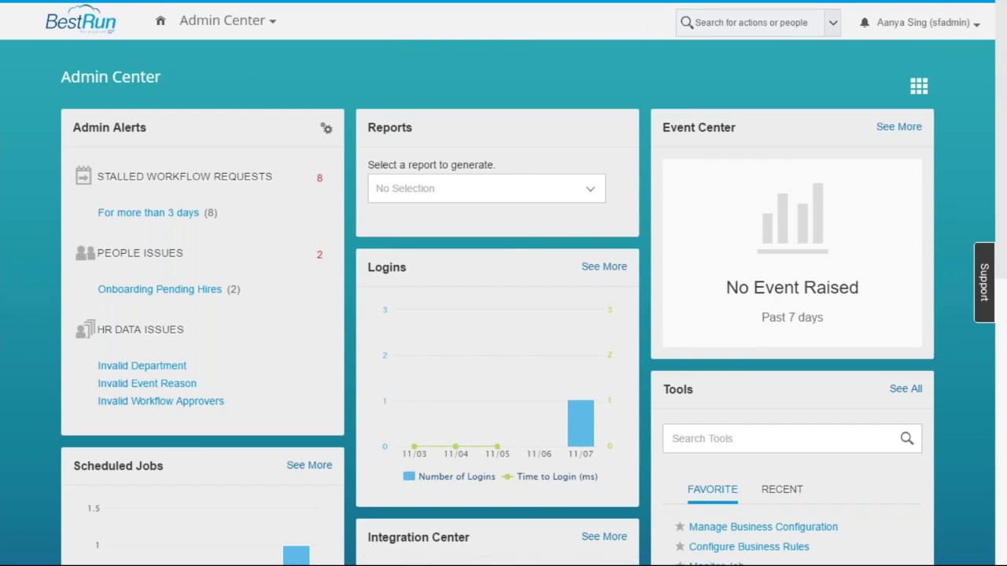
scroll(249, 420, down, 3)
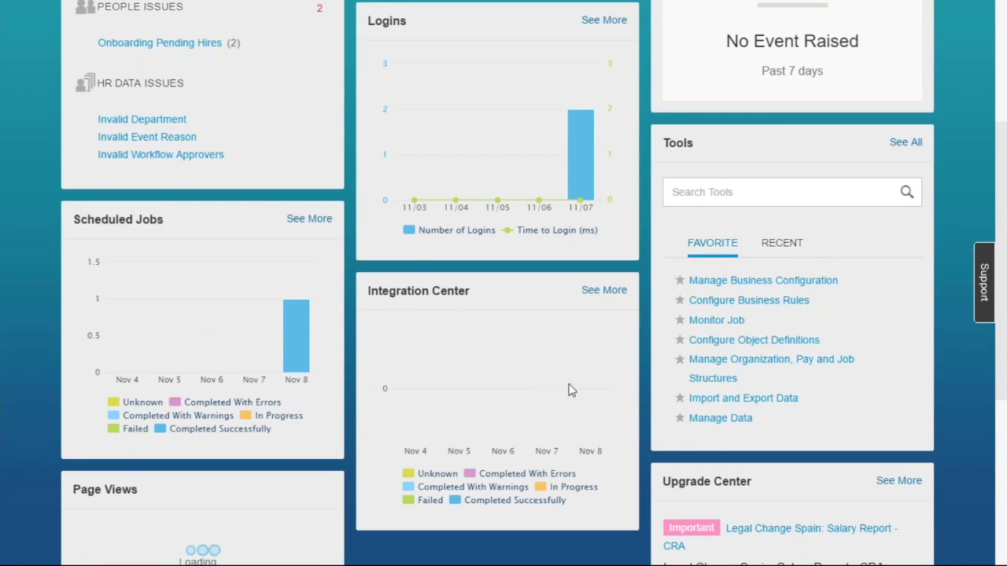
click(727, 362)
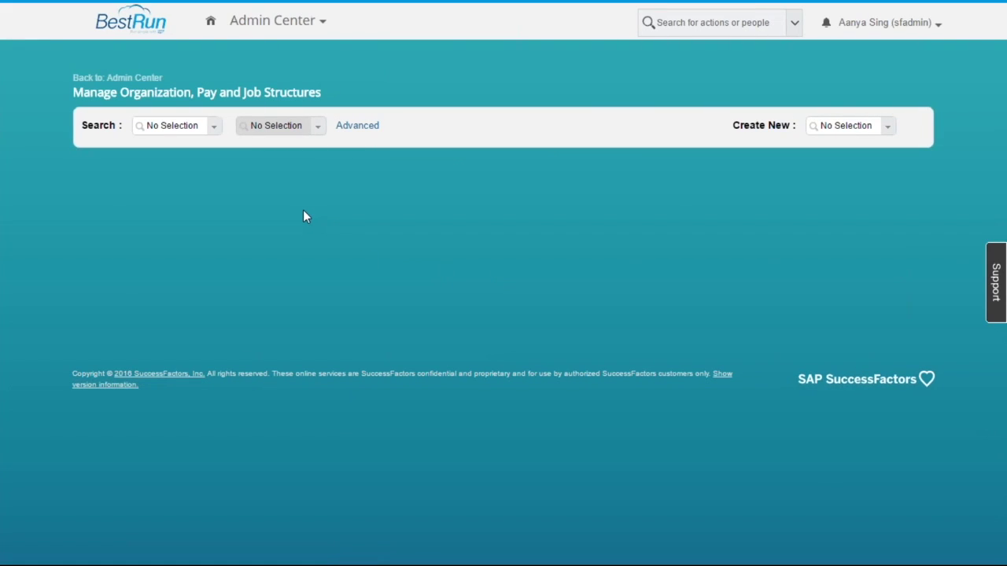
Start a new Workflow record in Manage Organization, Pay and Job Structures
click(887, 126)
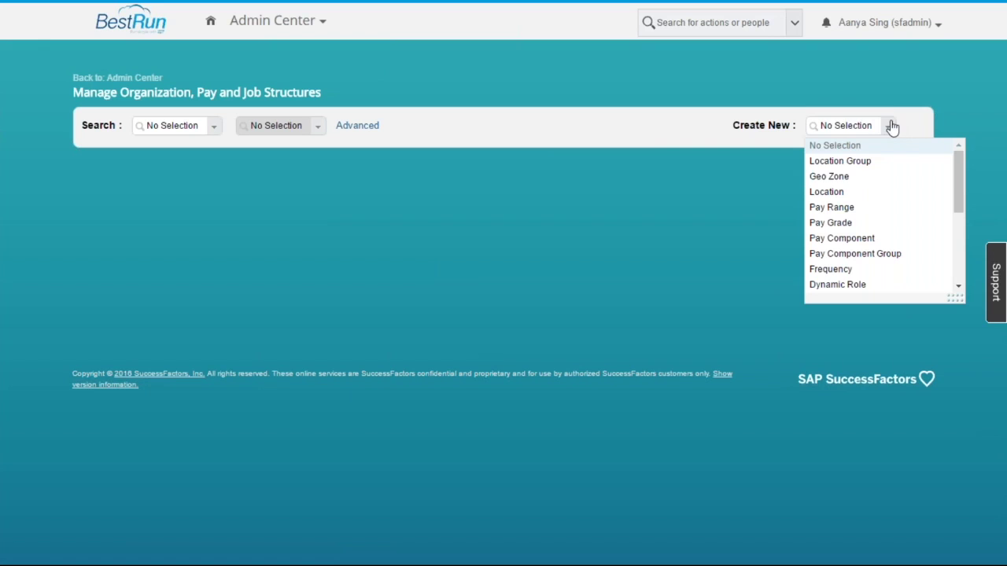
drag(961, 175, 961, 197)
click(869, 246)
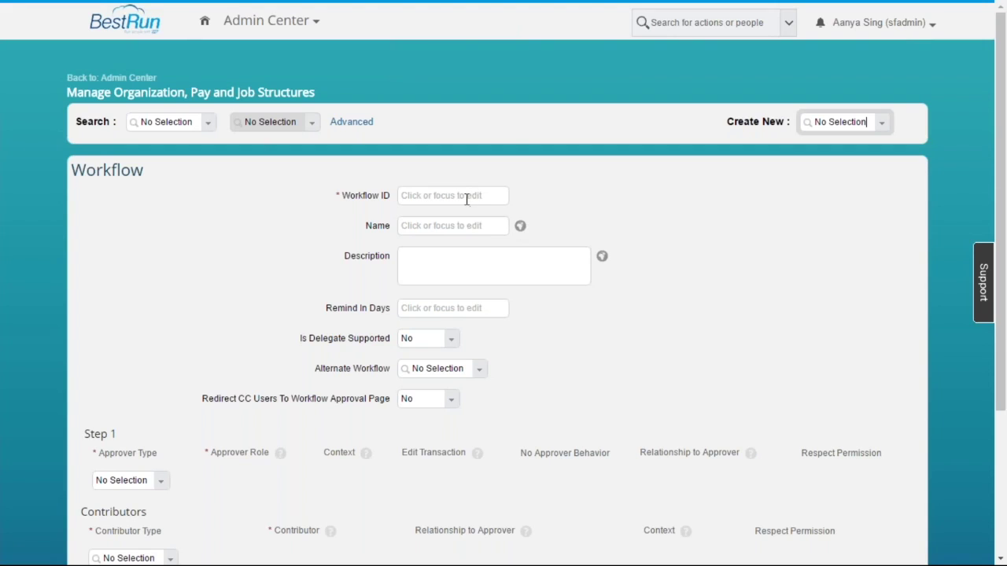
Enter MyGrievance_Manager as both the Workflow ID and the Name, and set Remind In Days to 7
click(466, 199)
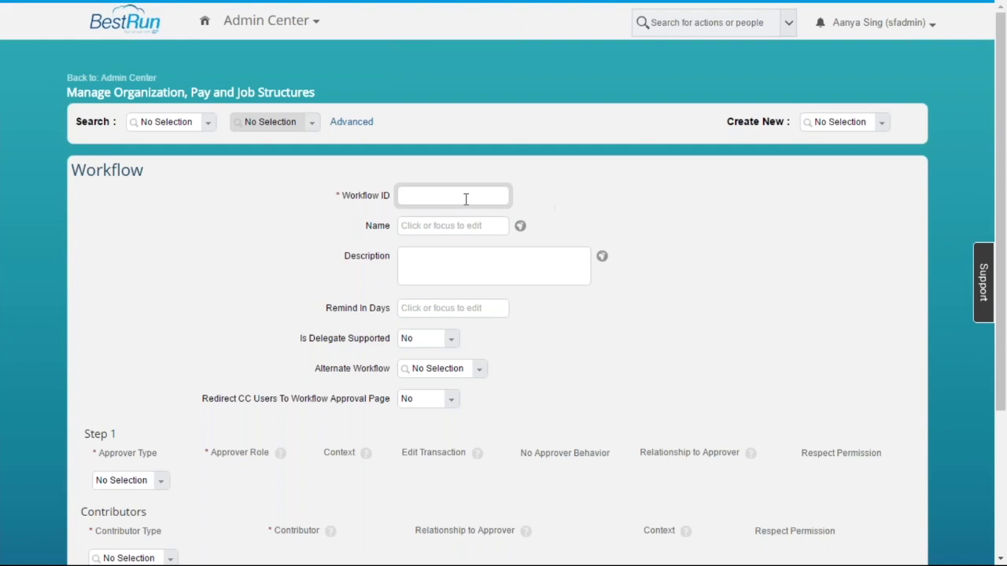
text(MyGrievance_Manager)
key(ctrl+a)
key(ctrl+c)
click(456, 226)
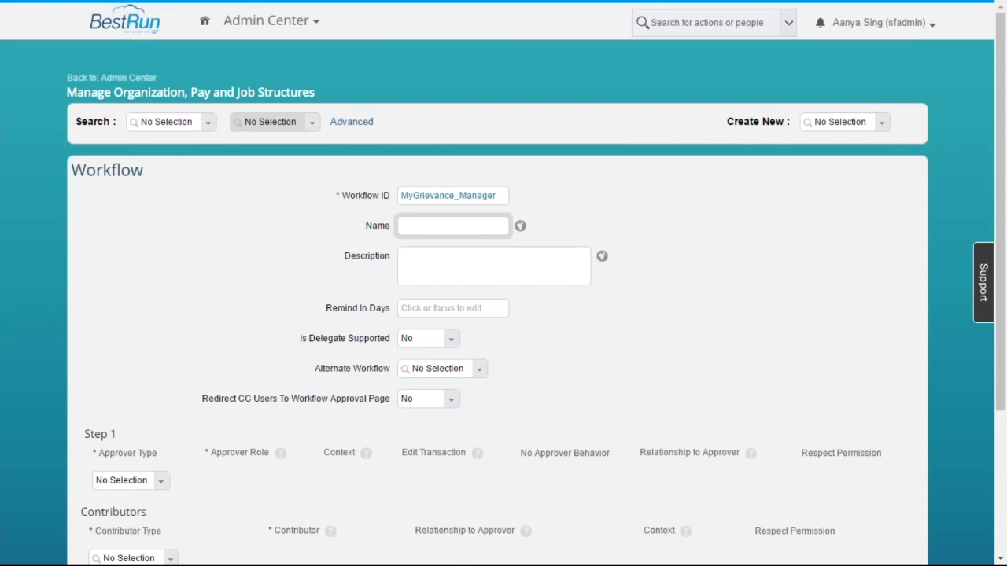
key(ctrl+v)
click(571, 217)
click(486, 308)
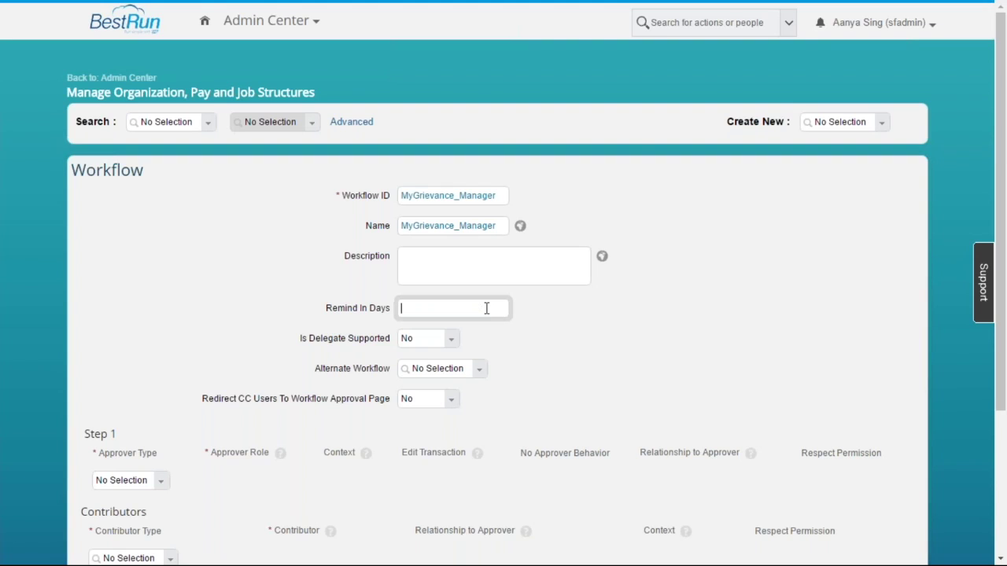
click(527, 359)
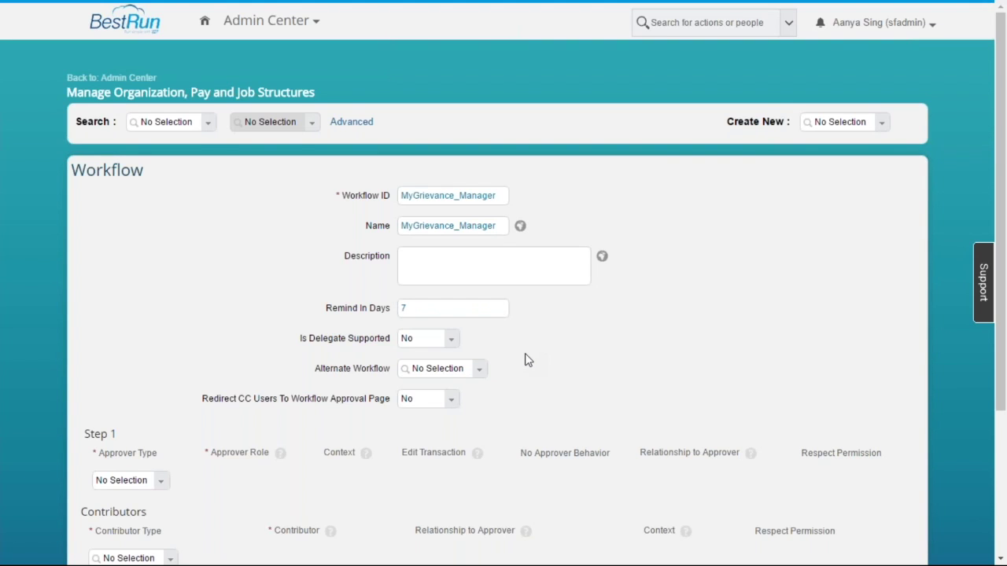
Define the workflow's Step 1 with approver type Role, approver role Manager and Edit Transaction set to No Edit
scroll(526, 360, down, 3)
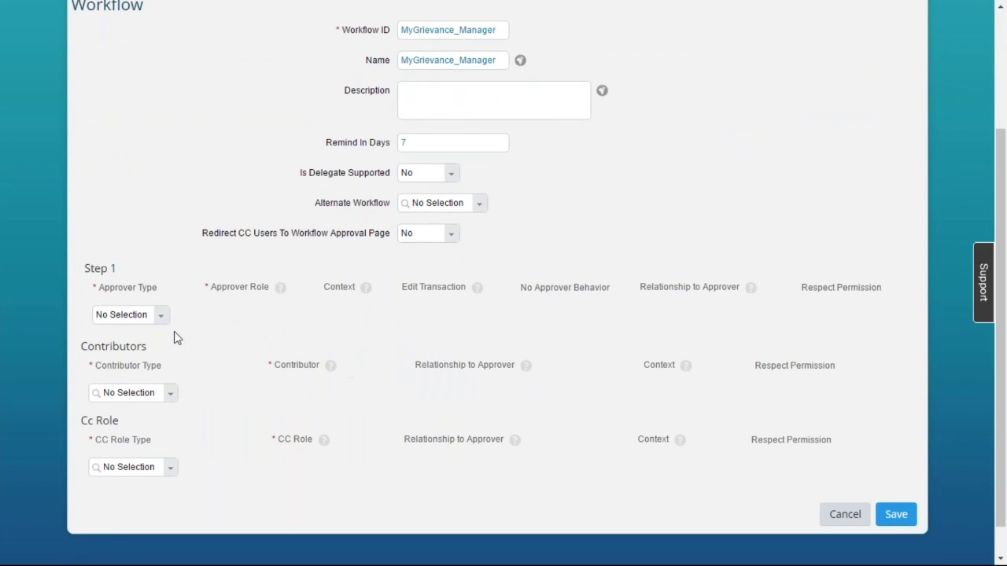
click(161, 316)
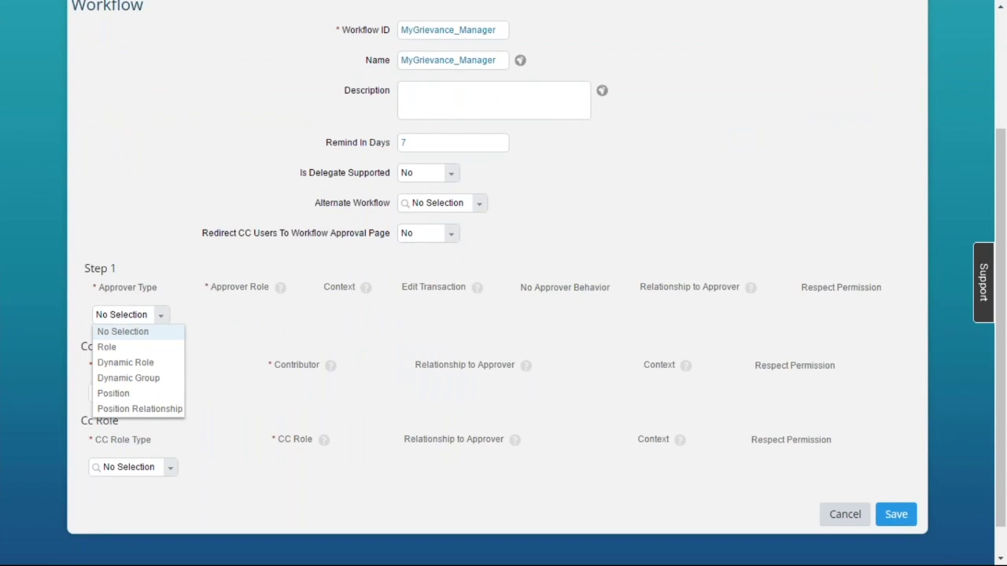
click(154, 349)
click(285, 325)
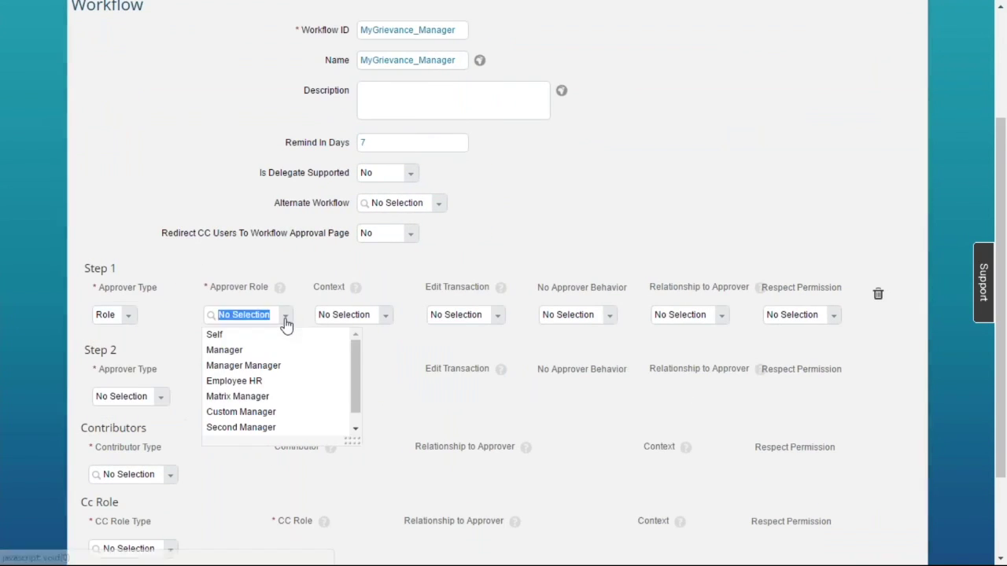
click(260, 351)
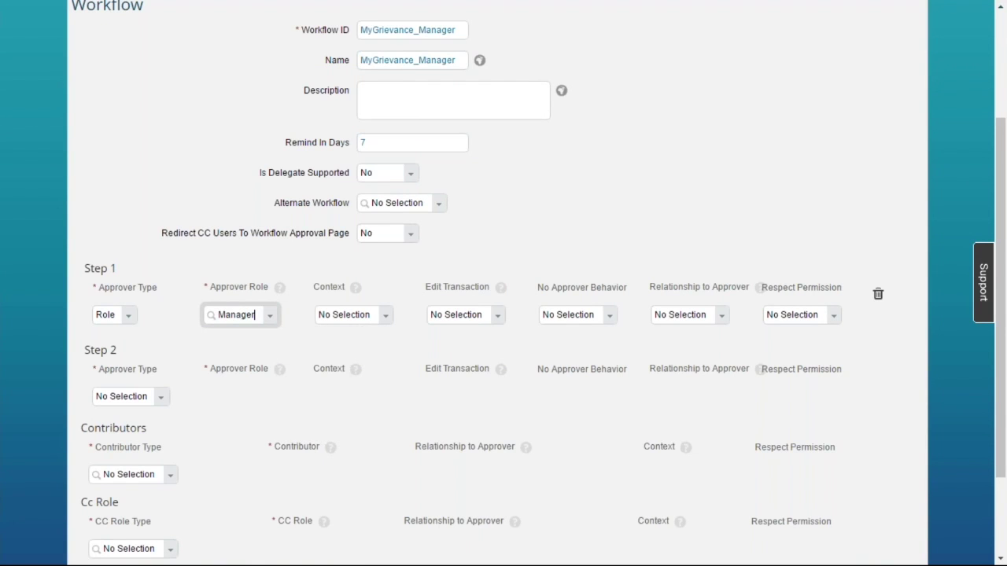
click(498, 318)
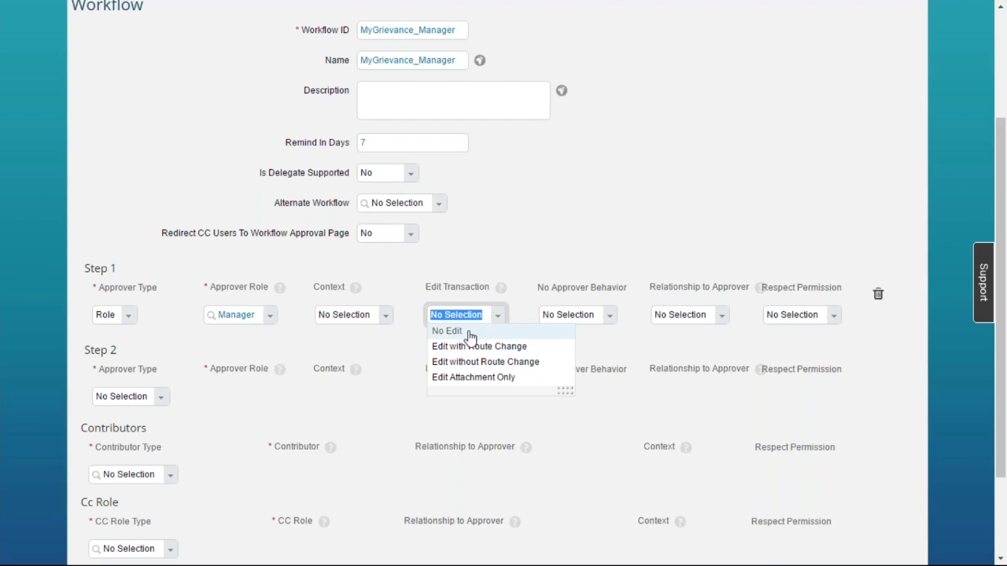
click(469, 335)
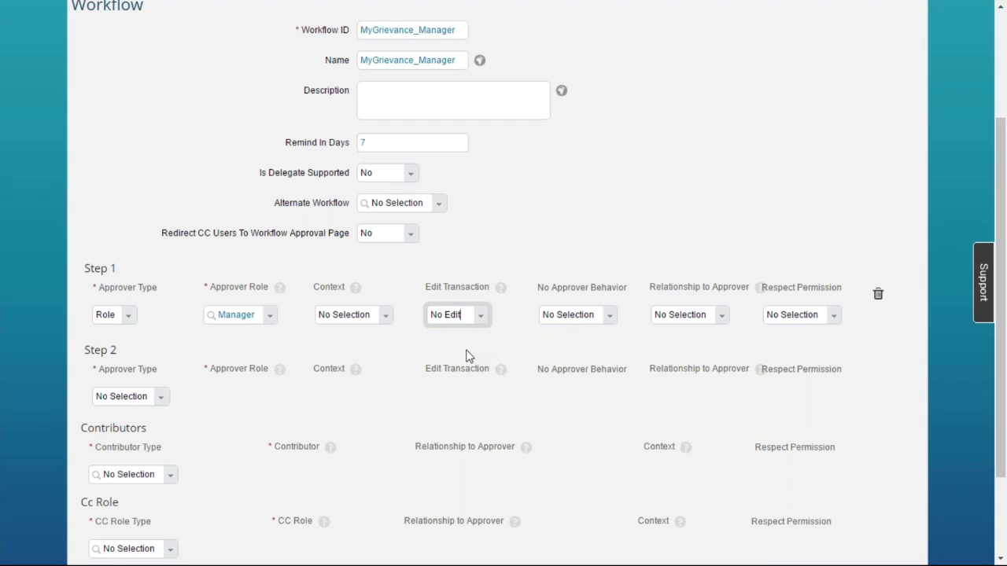
click(466, 356)
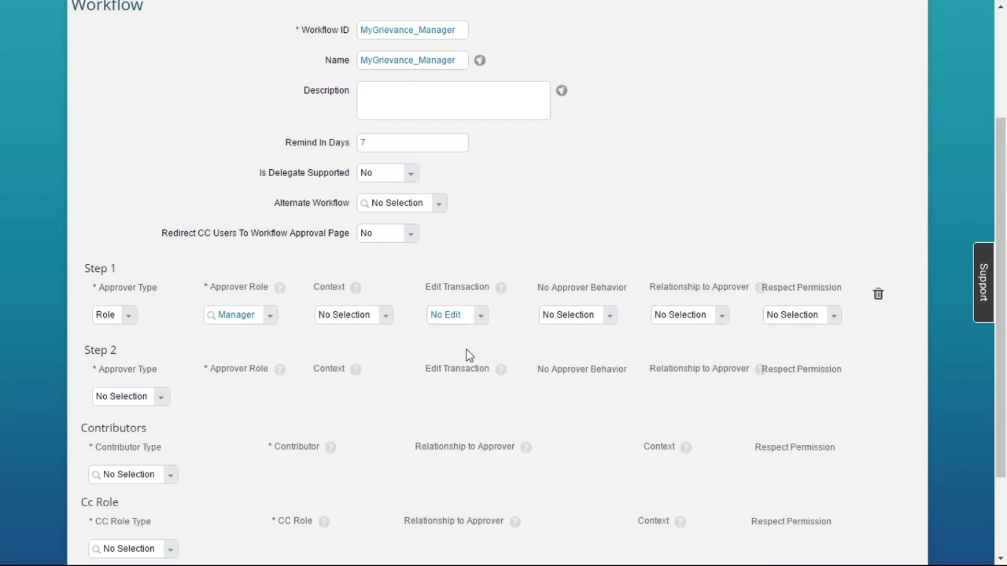
Add a Cc Role of type Role with Employee HR as the CC role, and save the workflow
scroll(476, 346, down, 2)
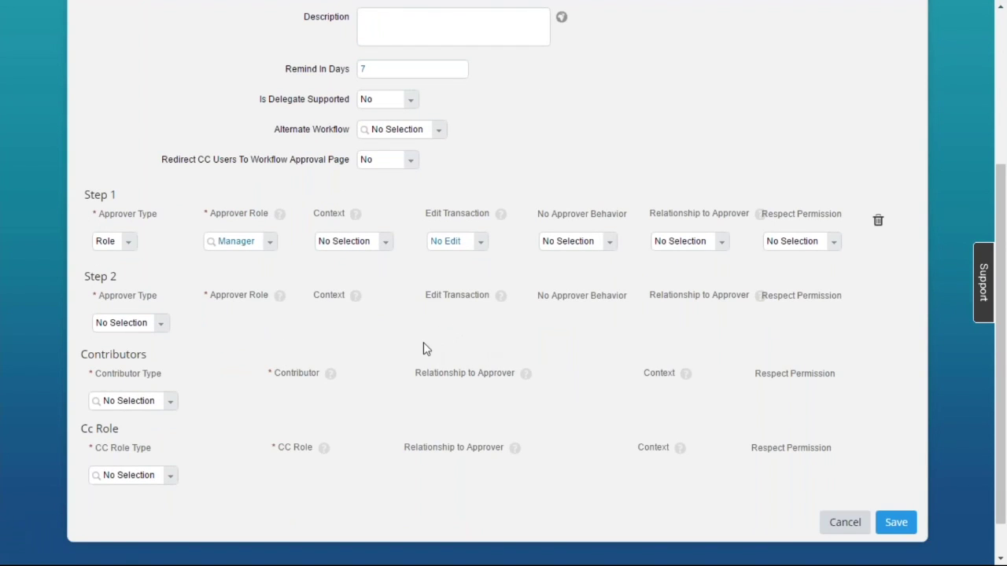
click(173, 480)
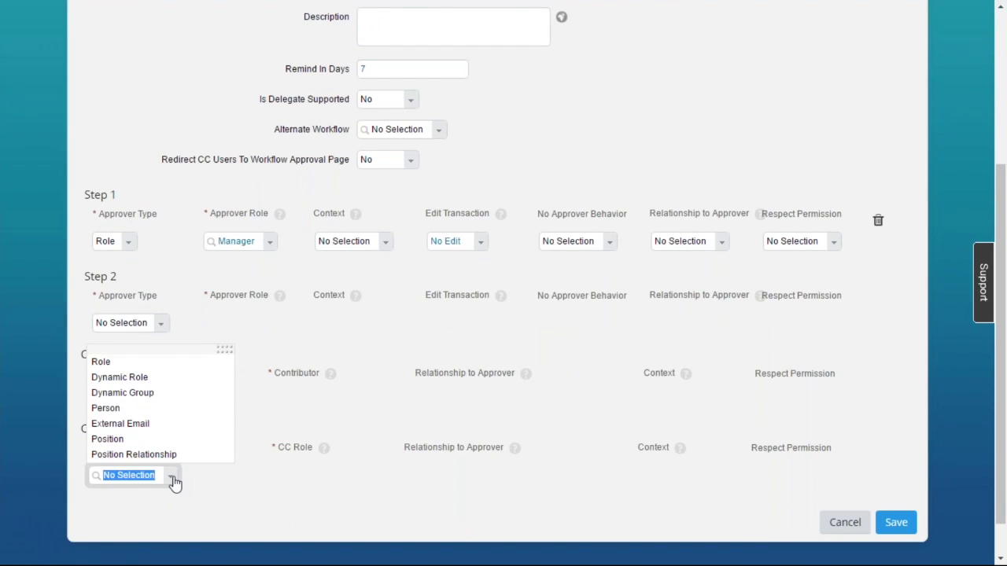
click(145, 364)
click(324, 478)
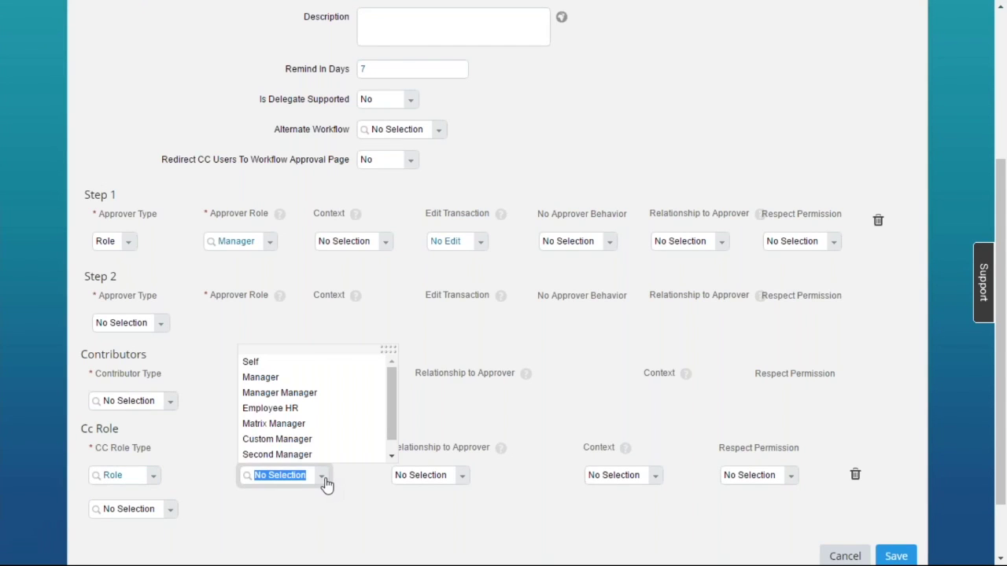
click(305, 411)
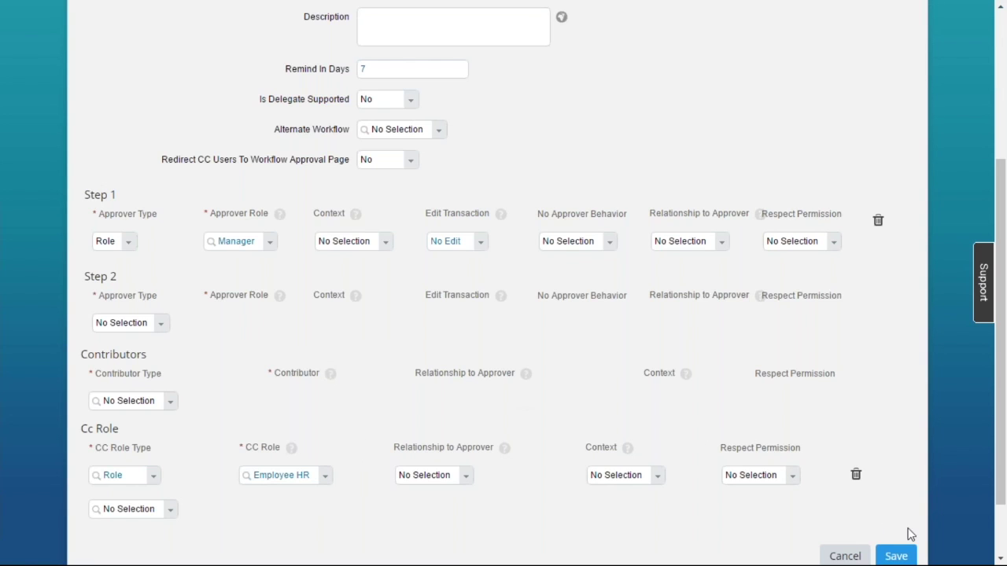
click(897, 555)
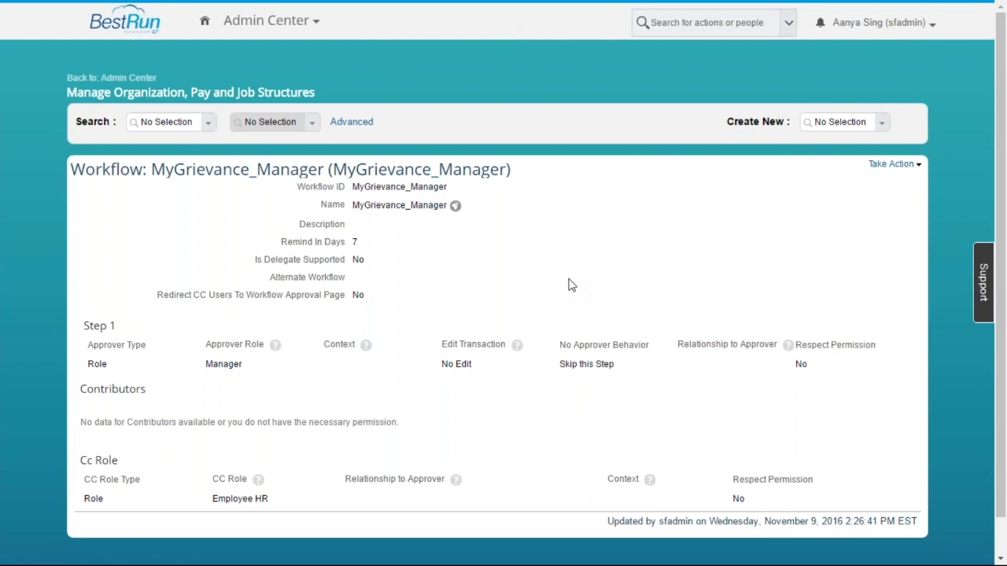
Start another Workflow record with MyGrievance_ManagerMgr as both Workflow ID and Name, and set Remind In Days to 7
click(884, 124)
scroll(874, 207, down, 1)
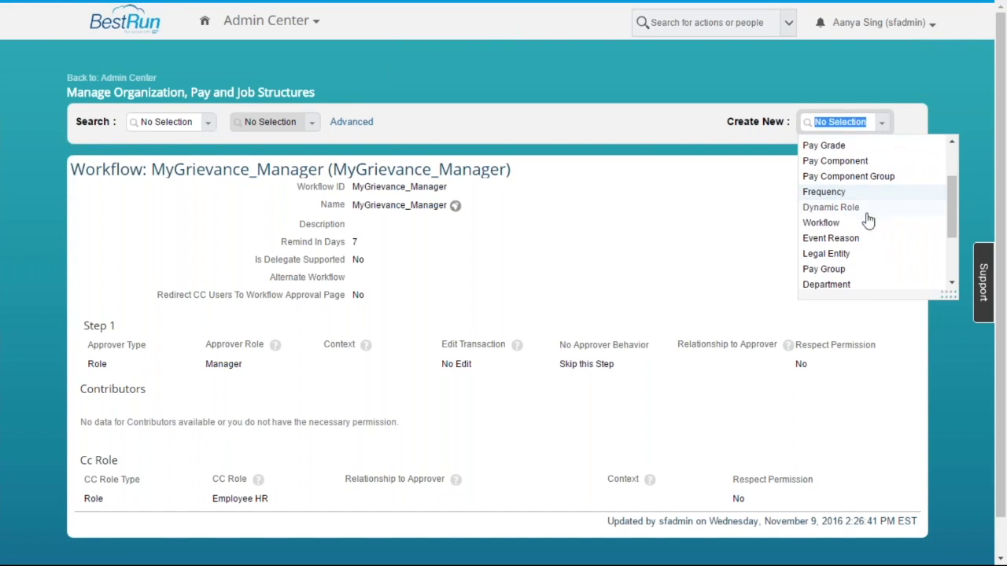
click(826, 223)
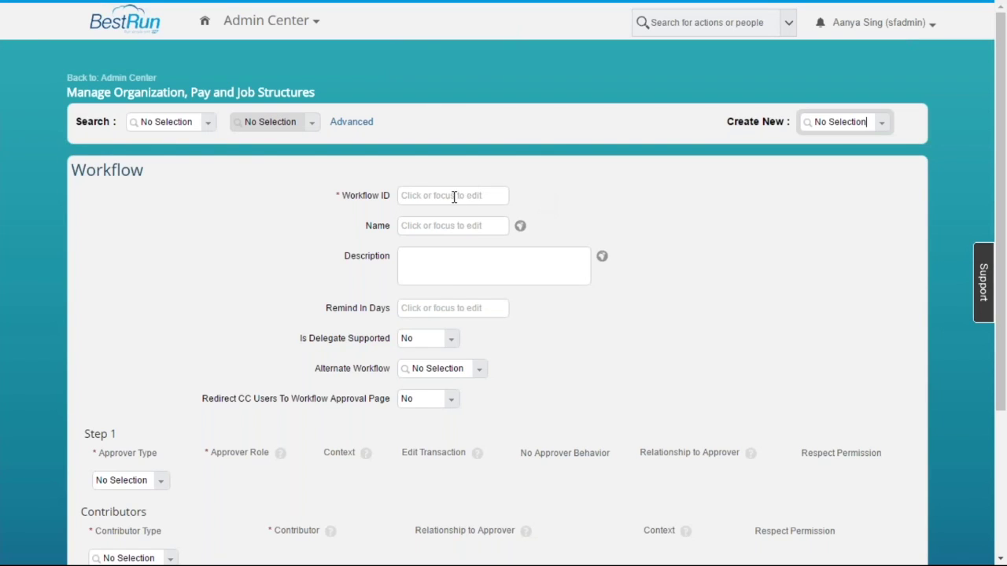
click(454, 197)
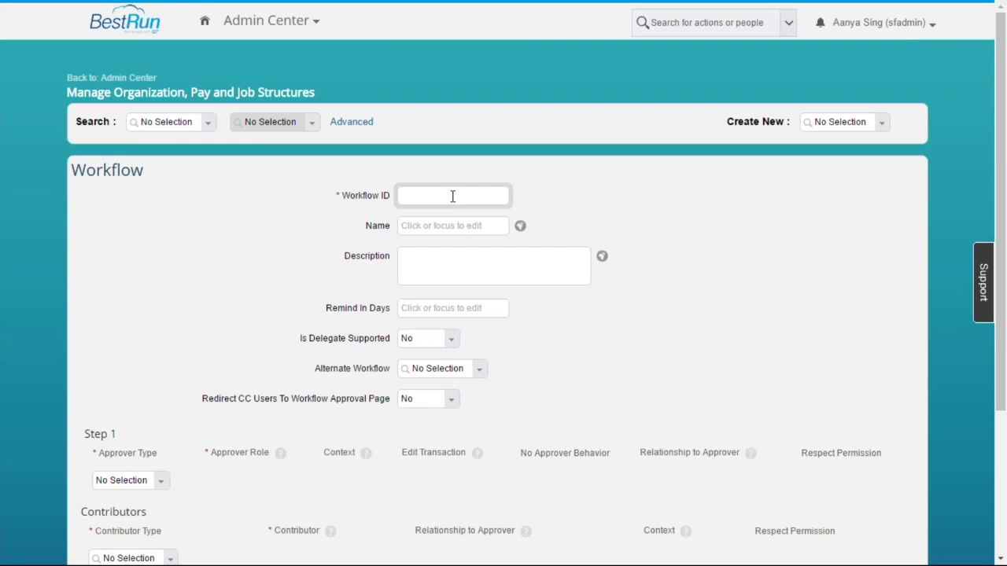
key(ctrl+v)
text(Mgr)
click(464, 227)
key(ctrl+v)
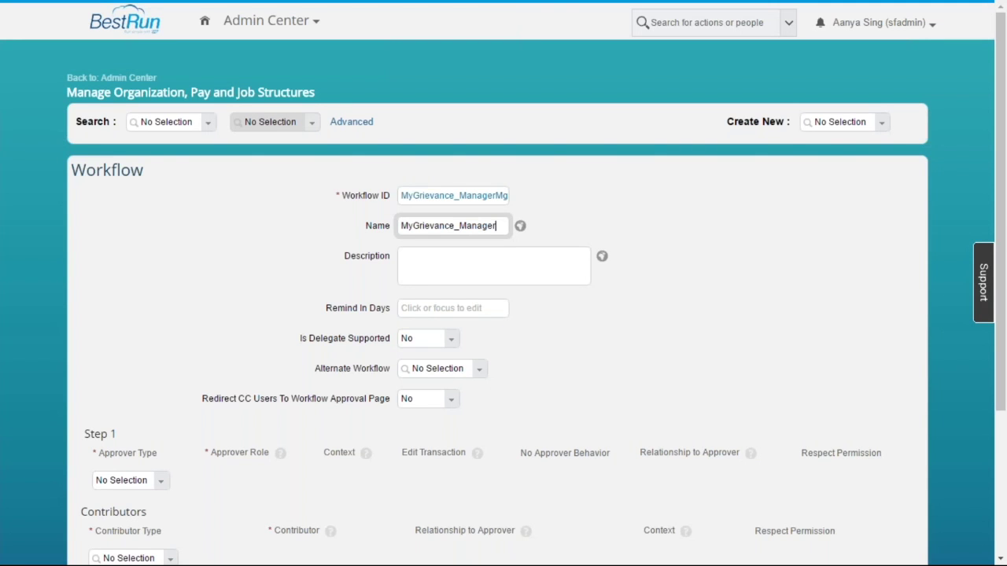
text(Mgr)
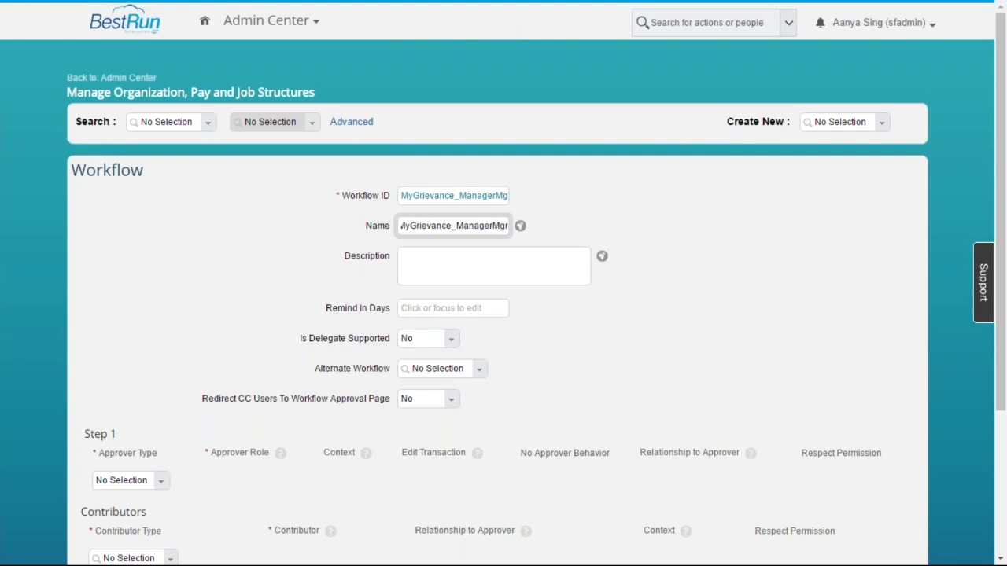
click(473, 308)
text(7)
click(531, 385)
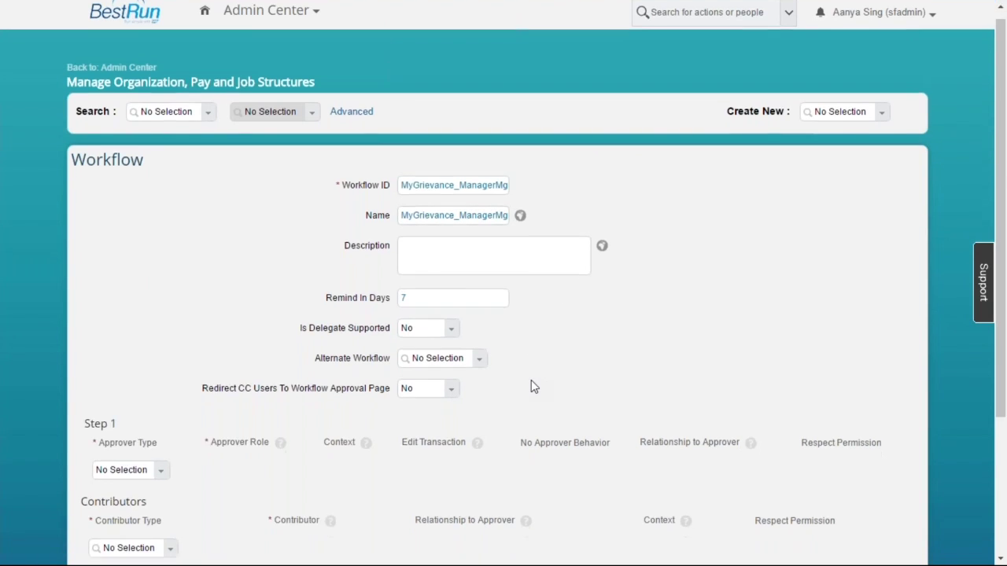
Define the workflow's Step 1 with approver type Role, approver role Manager Manager and Edit Transaction set to No Edit
scroll(531, 386, down, 3)
click(161, 282)
click(149, 312)
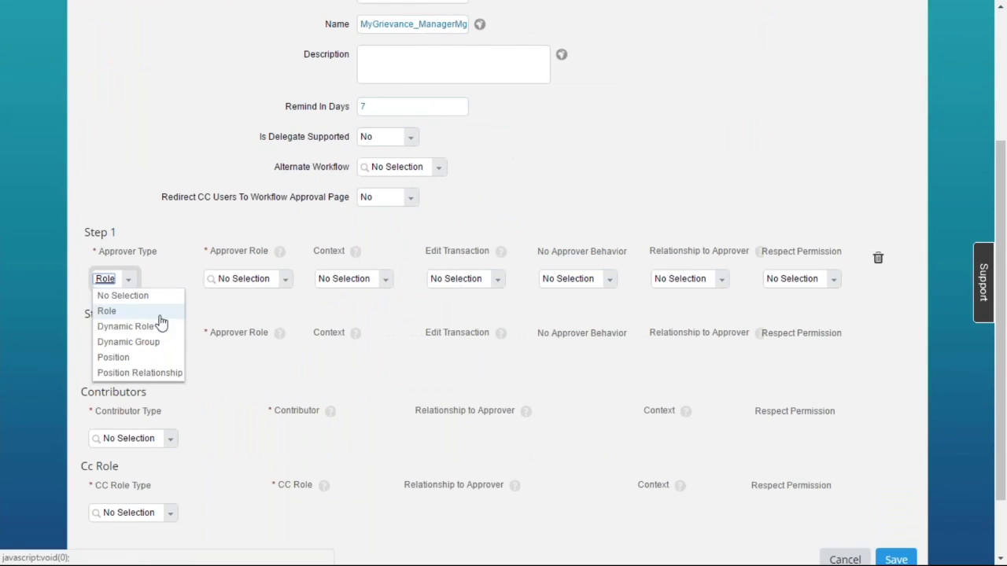
click(285, 279)
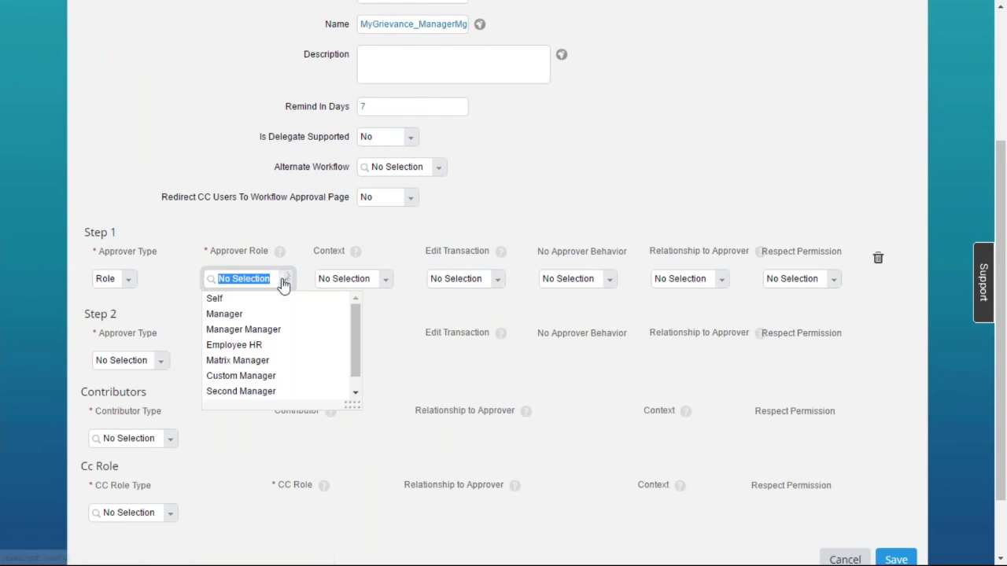
click(289, 331)
click(500, 286)
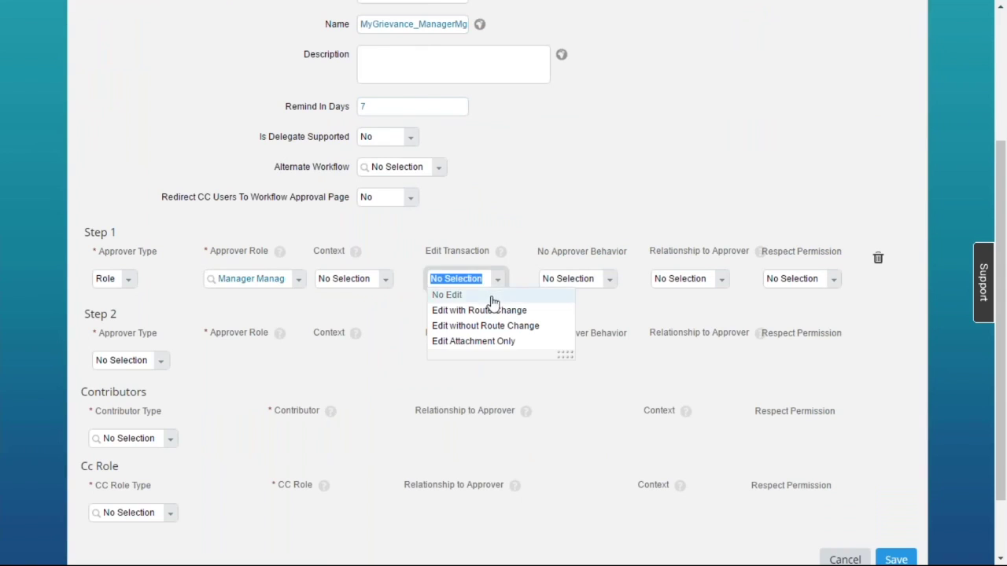
click(447, 294)
Add Employee HR as a Cc Role of type Role to the MyGrievance_ManagerMgr workflow and save it
click(170, 519)
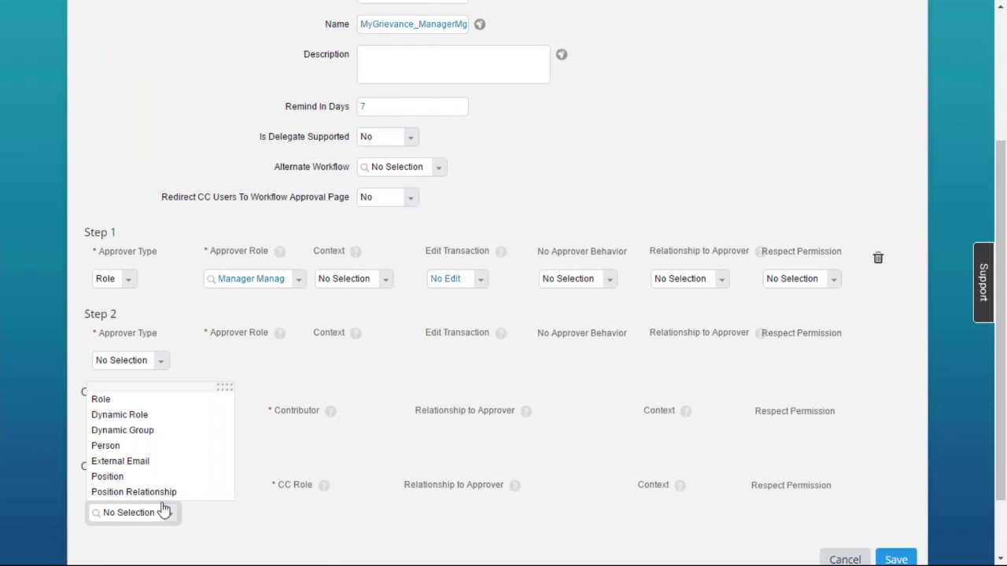
click(106, 398)
click(321, 513)
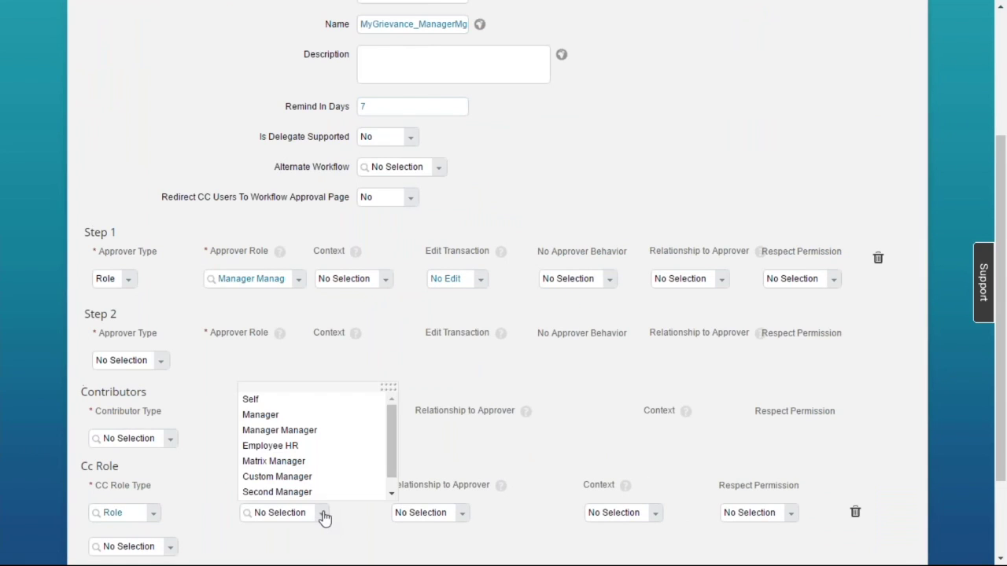
click(292, 447)
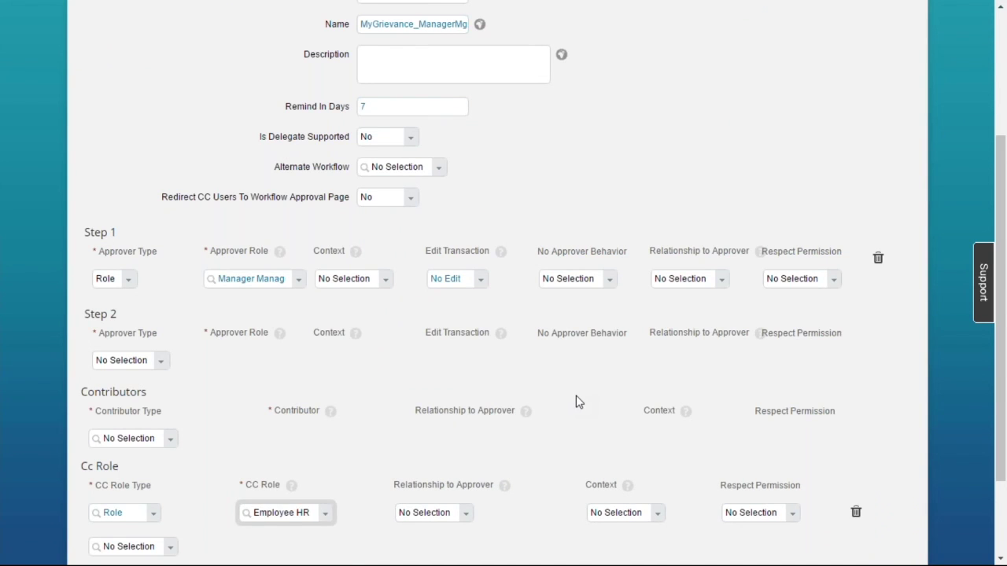
scroll(614, 409, down, 2)
click(896, 479)
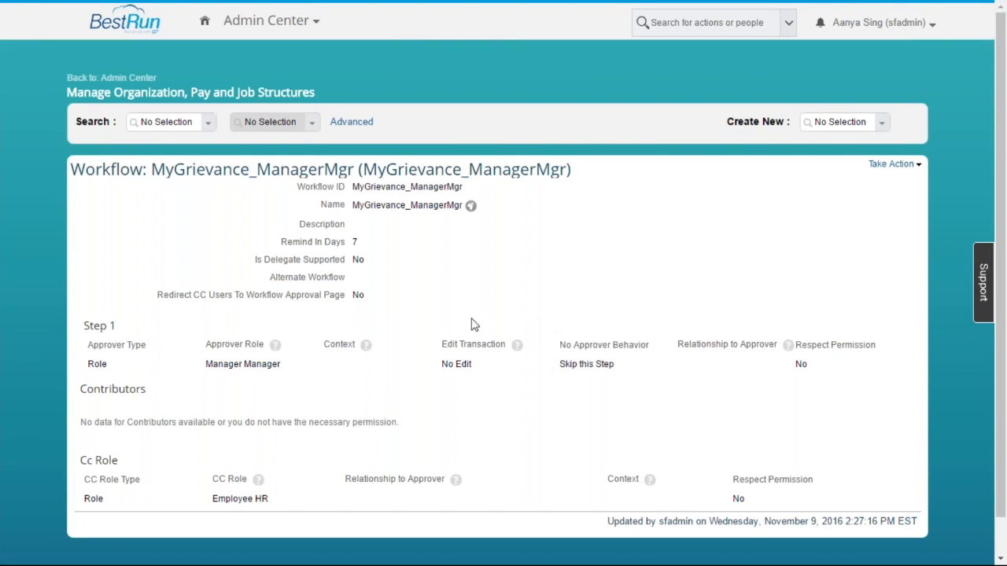
Return to Admin Center, open Configure Business Rules and start a new rule using the Basic scenario
click(154, 77)
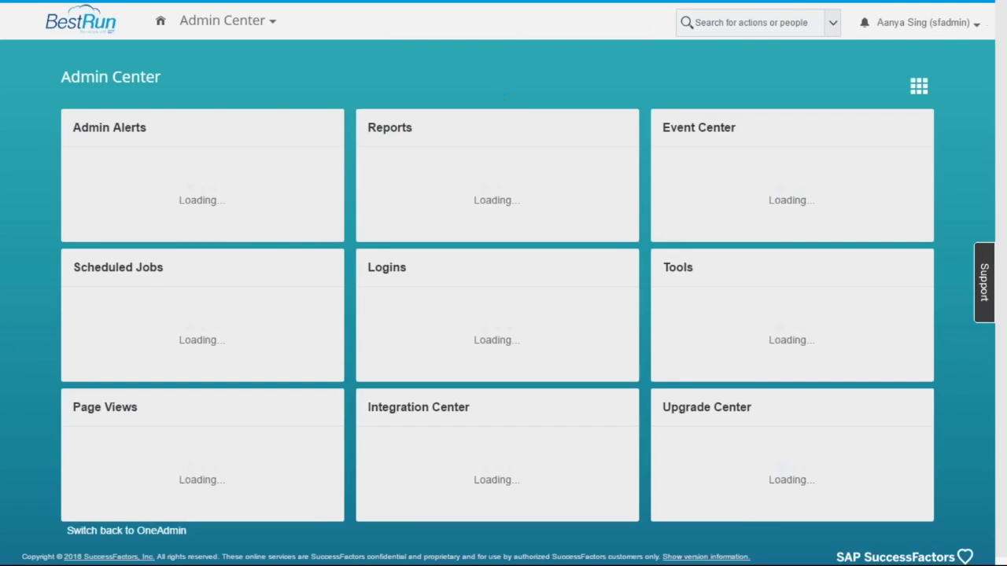
scroll(603, 249, down, 3)
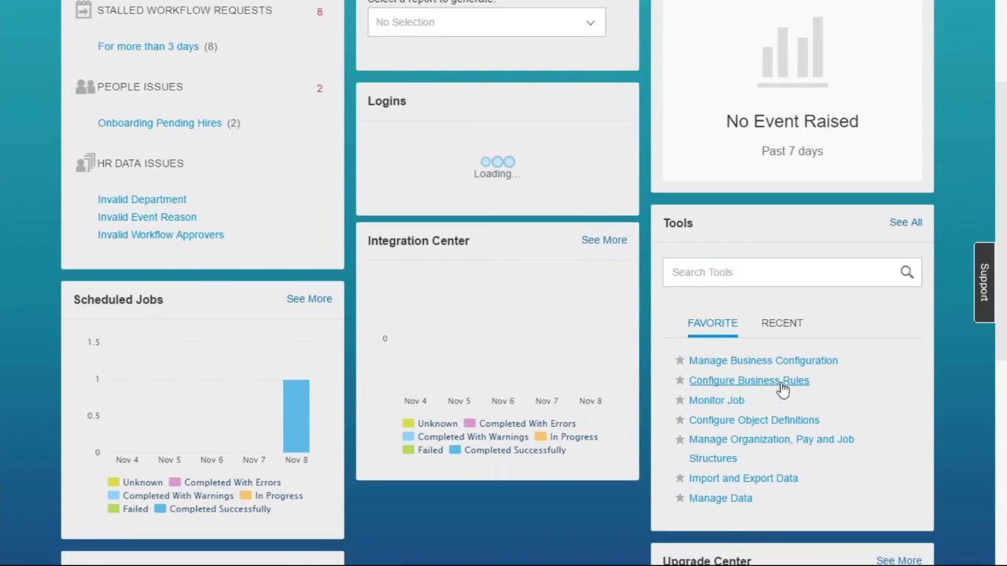
click(781, 382)
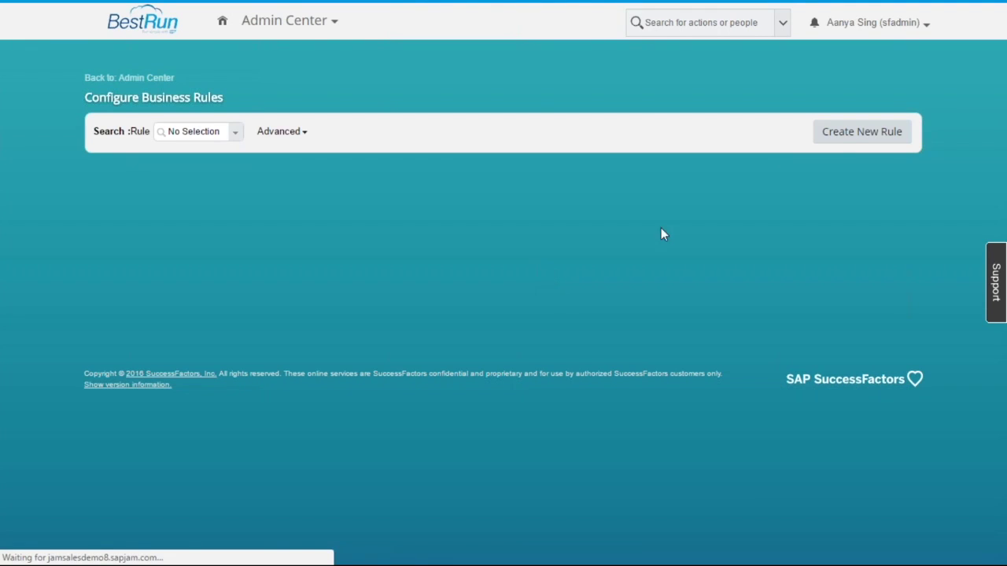
click(850, 133)
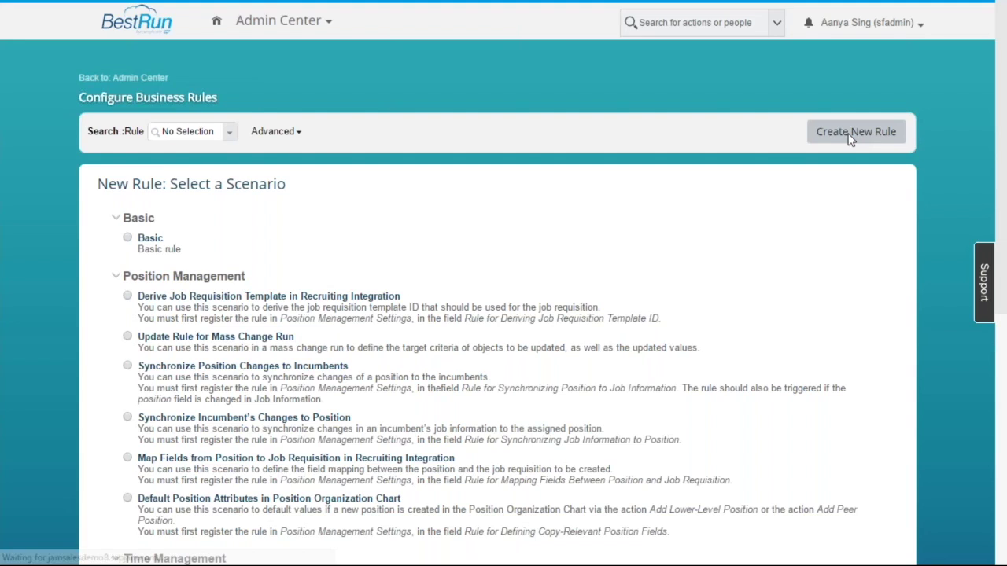
click(128, 240)
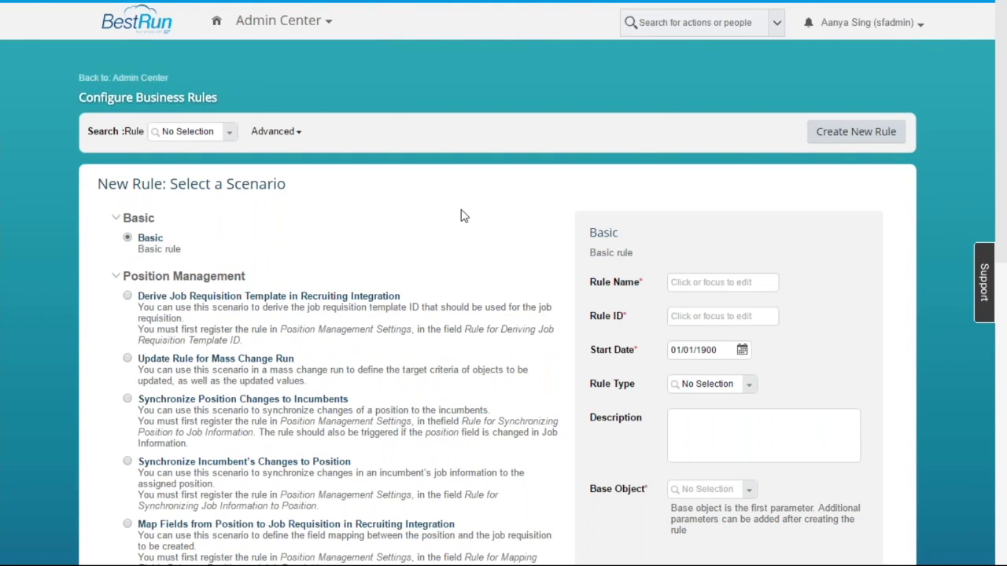
Name the rule MyGrievance_Workflow, choose MyGrievance as its base object and continue to the rule definition
click(752, 286)
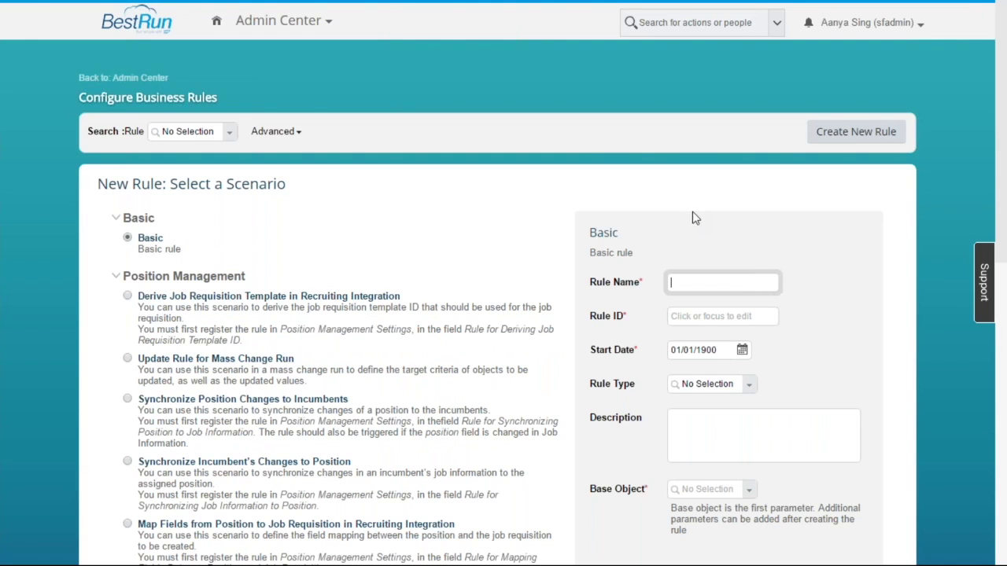
text(MyGrievance_Workflow)
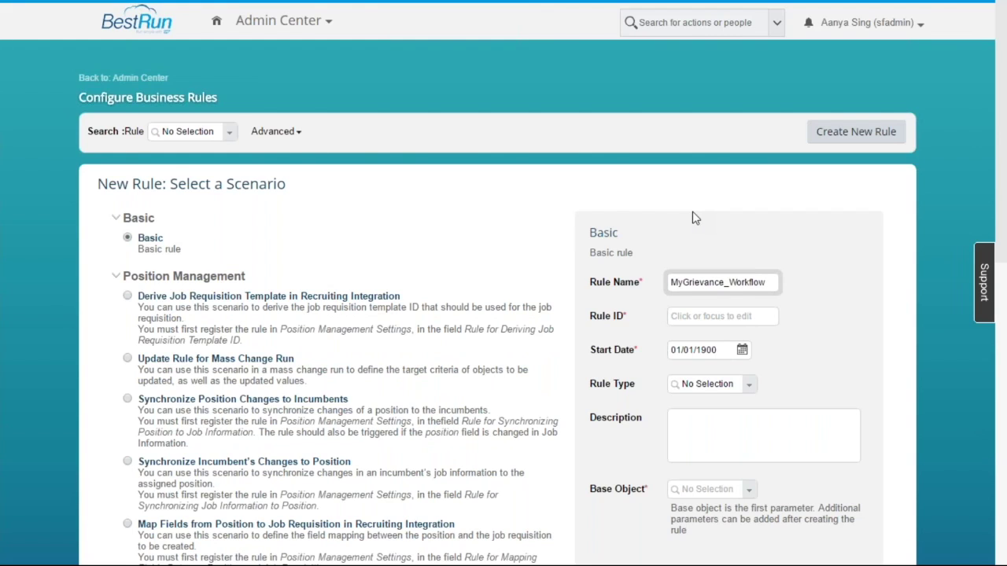
click(832, 354)
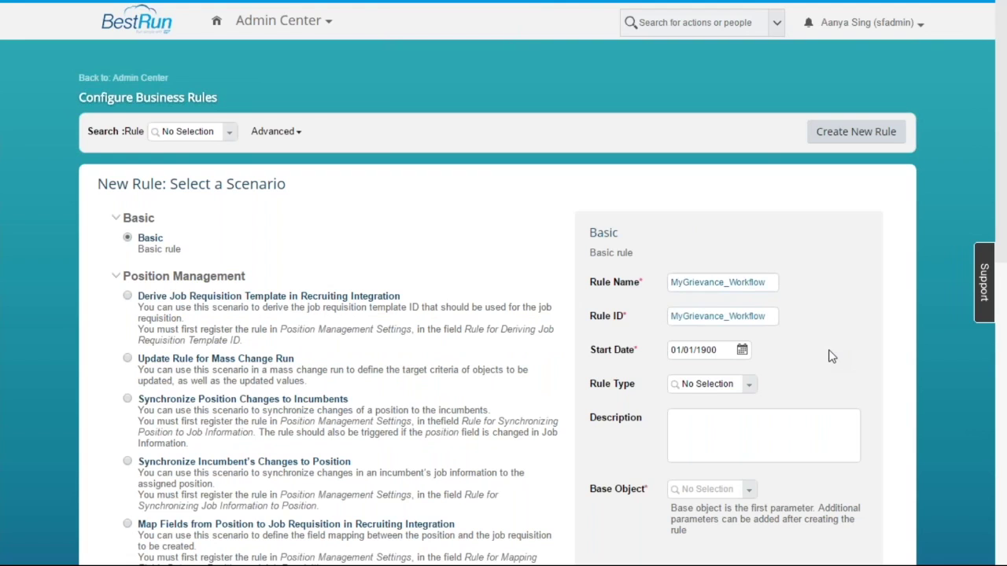
scroll(832, 353, down, 1)
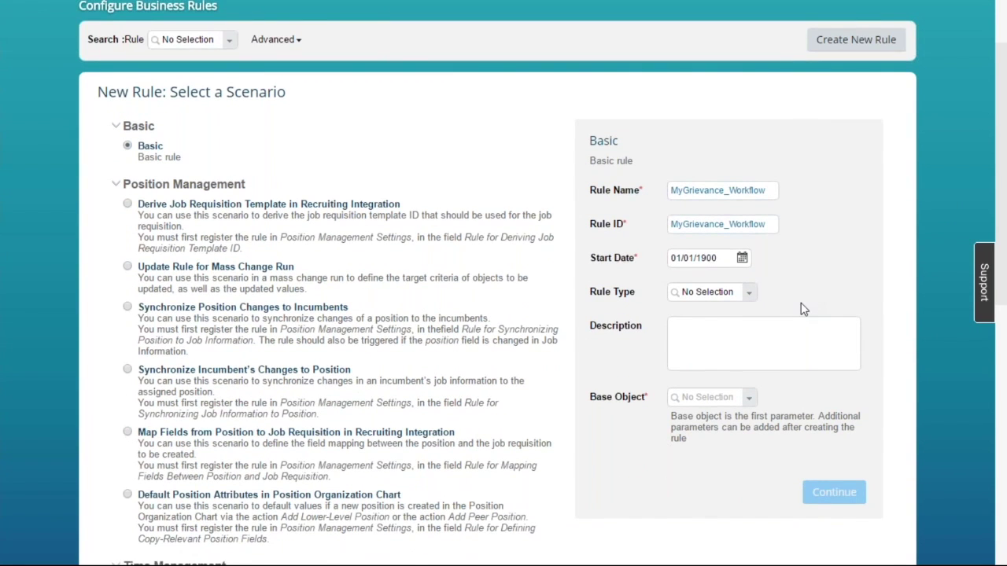
scroll(802, 305, down, 1)
click(748, 327)
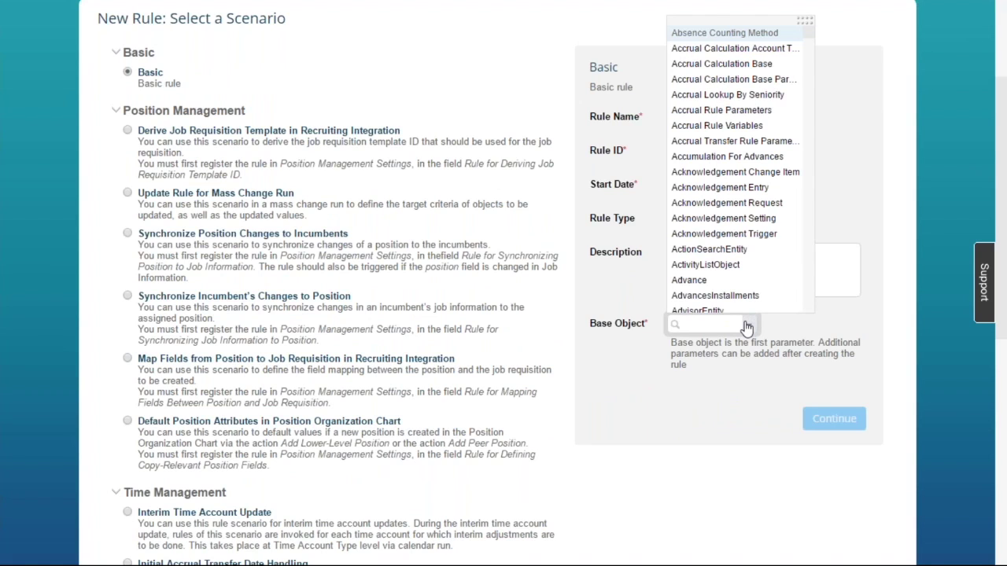
text(MyGr)
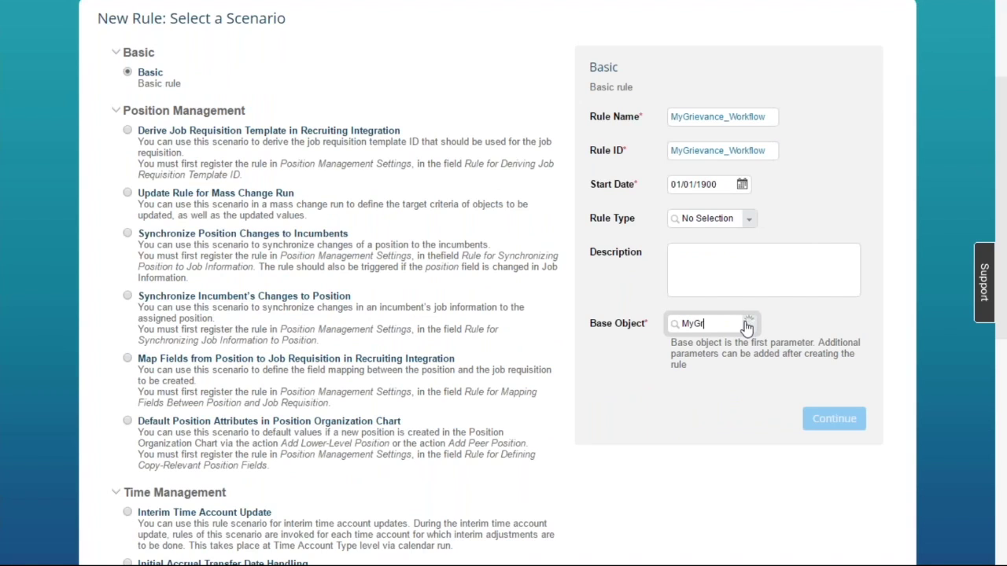
text(ieva)
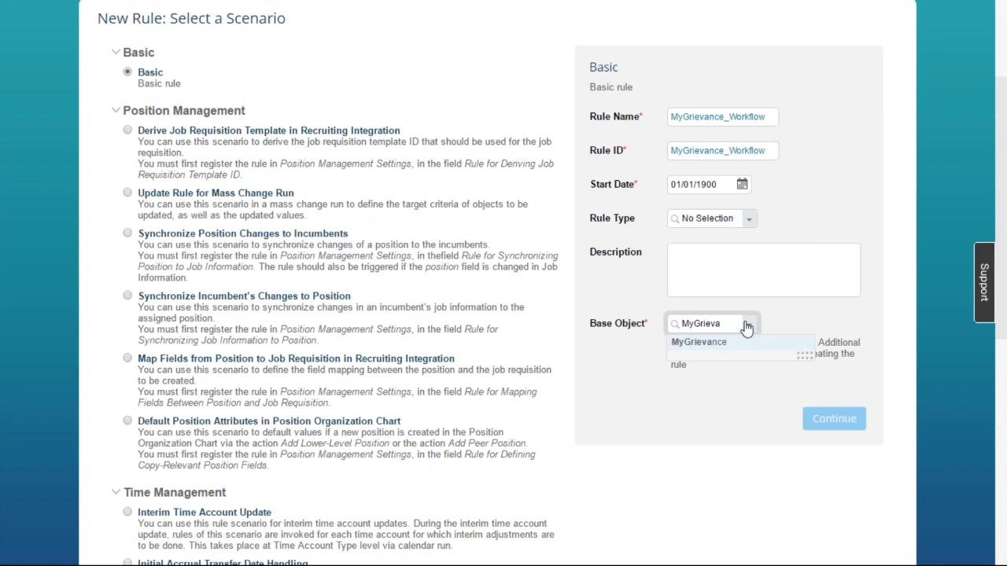
click(710, 343)
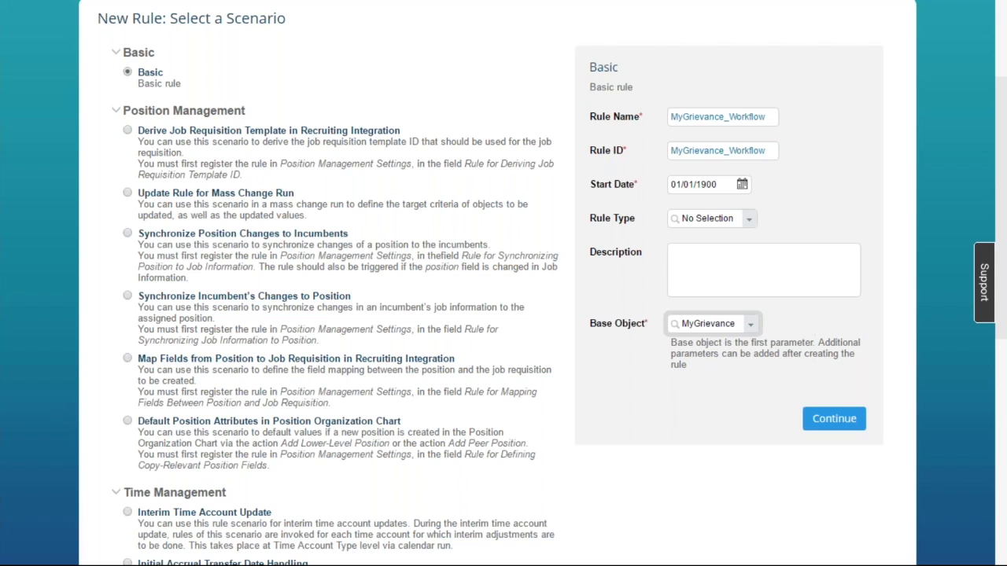
click(835, 419)
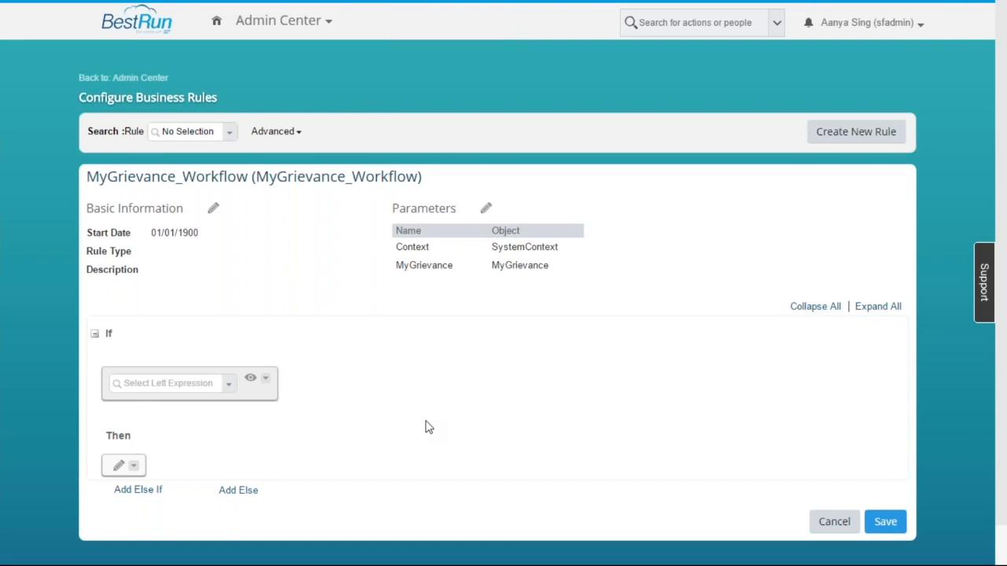
Set the rule's If condition to MyGrievance.Subject of the Grievance is equal to MyGrievance.externalCode.Job Information.Supervisor
click(227, 387)
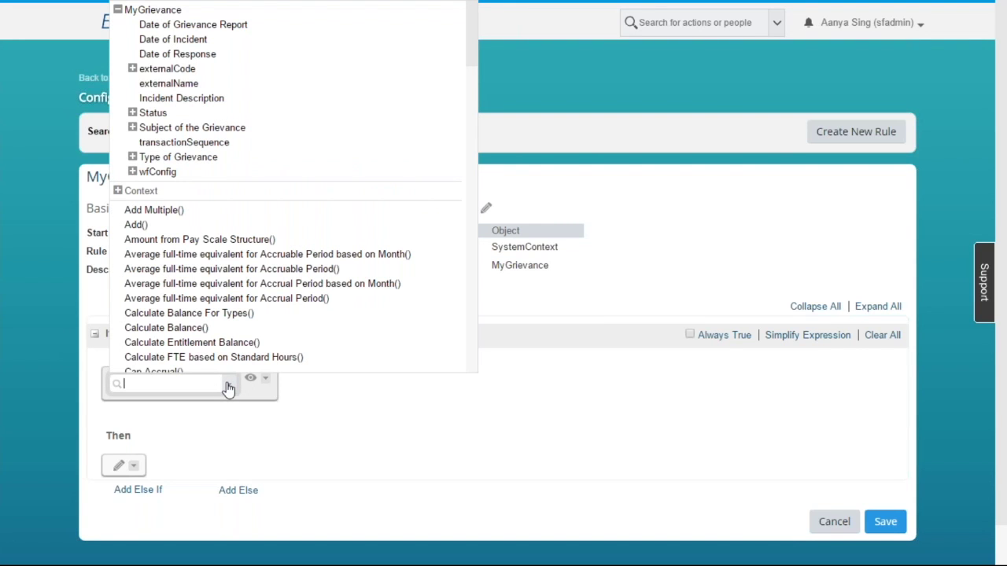
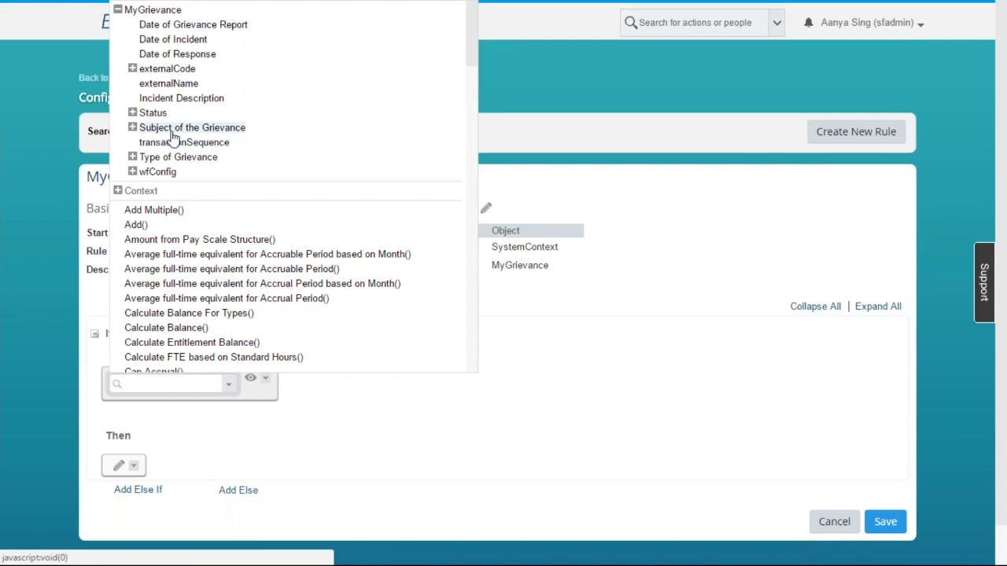
click(173, 137)
scroll(409, 343, down, 3)
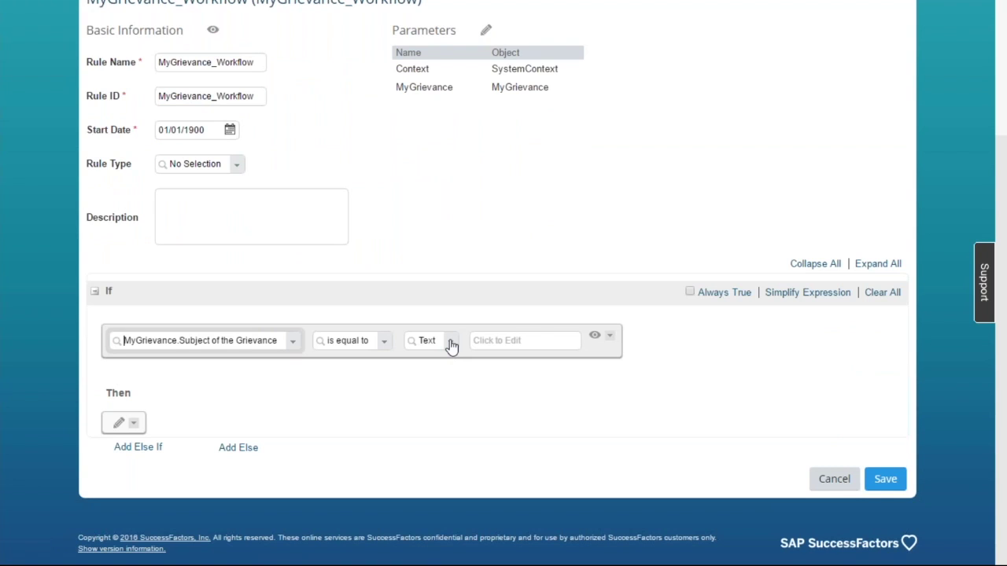
click(453, 346)
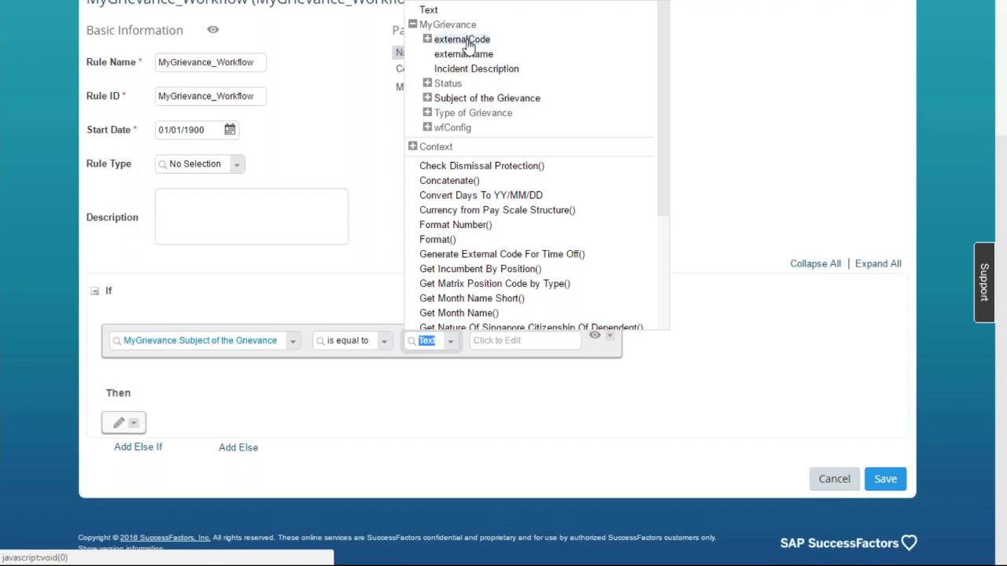
click(427, 40)
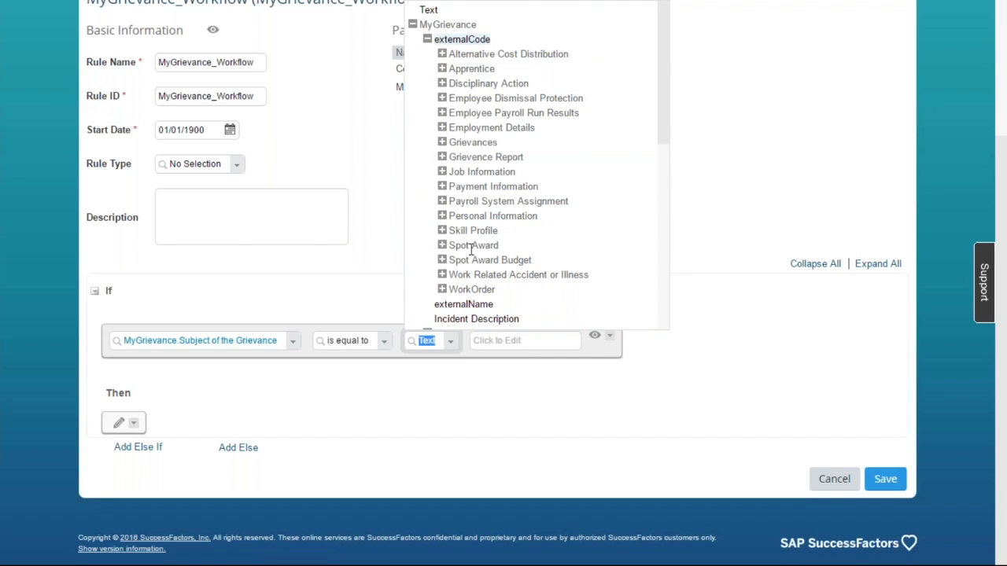
click(442, 171)
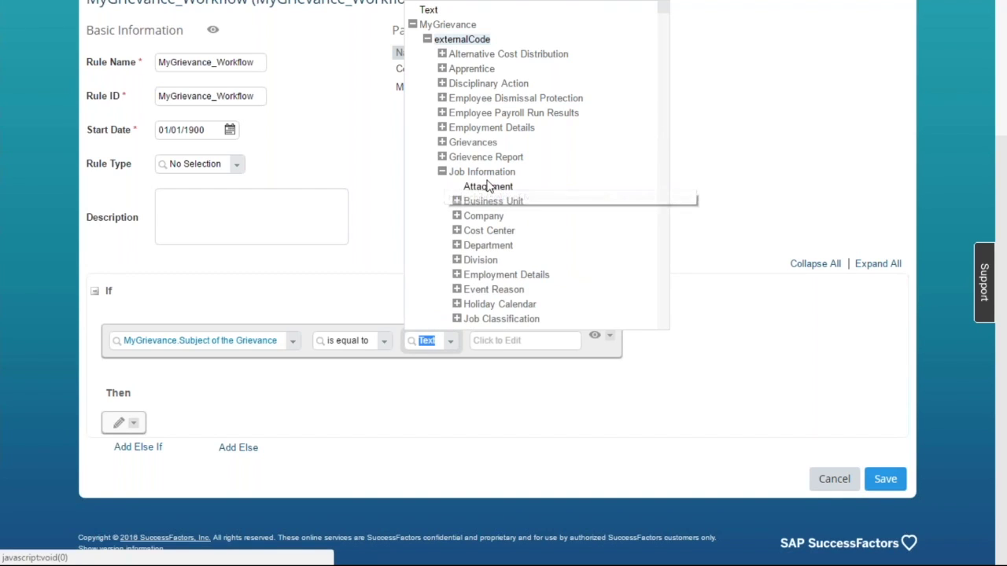
scroll(489, 177, down, 3)
scroll(491, 170, down, 3)
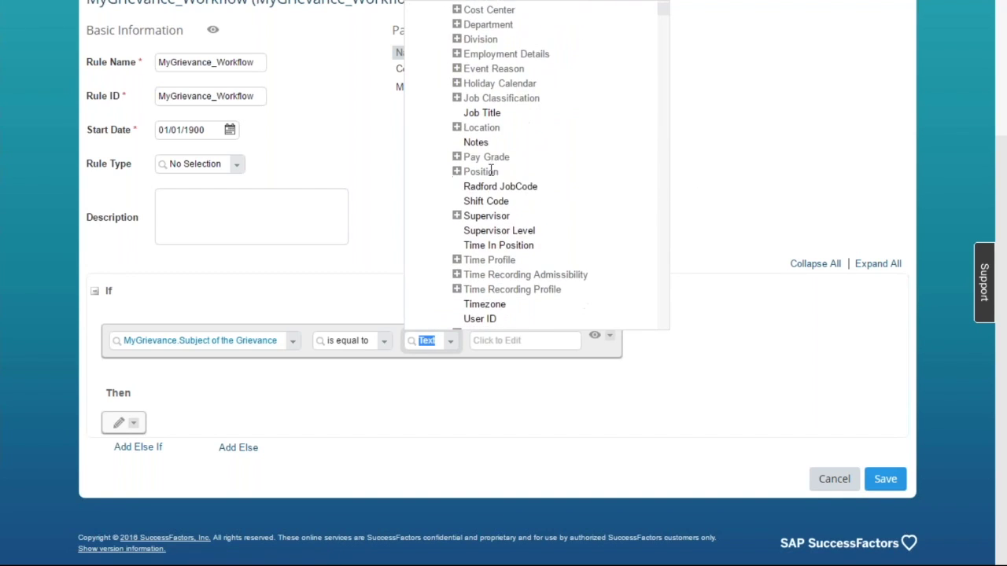
click(486, 216)
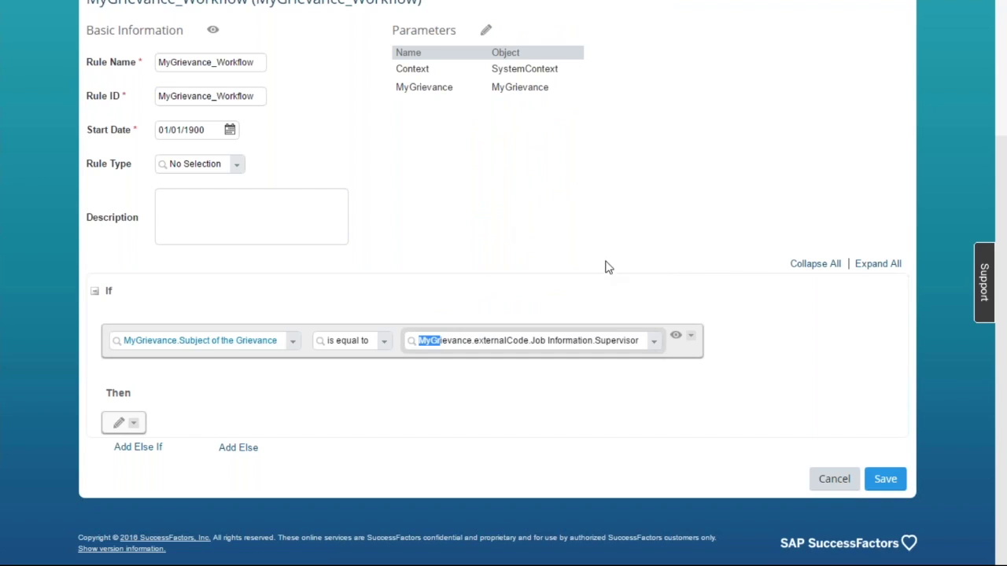
Add a Then action to the rule that sets MyGrievance.wfConfig to be equal to the value MyGrievance_ManagerMgr
click(578, 250)
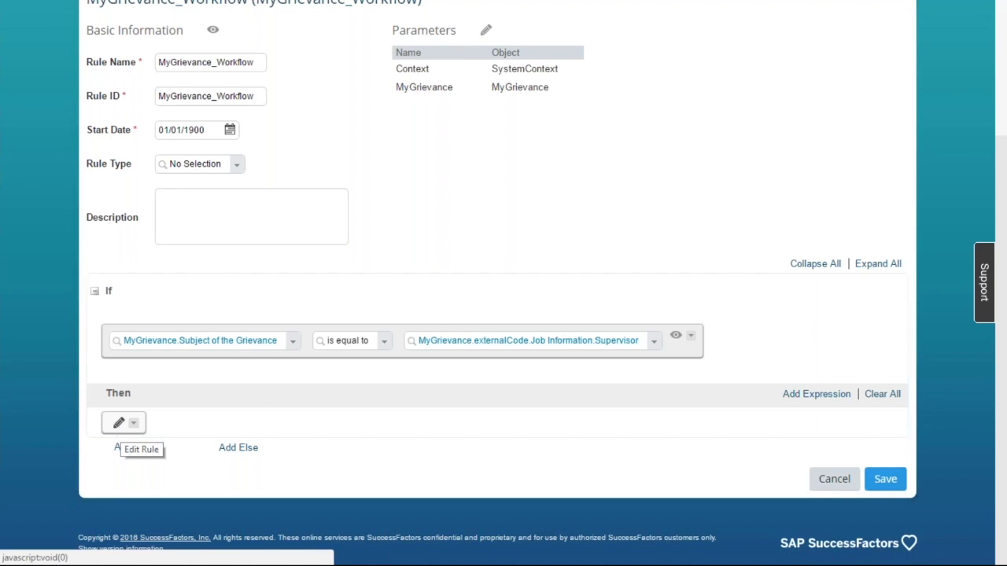
click(120, 428)
click(211, 434)
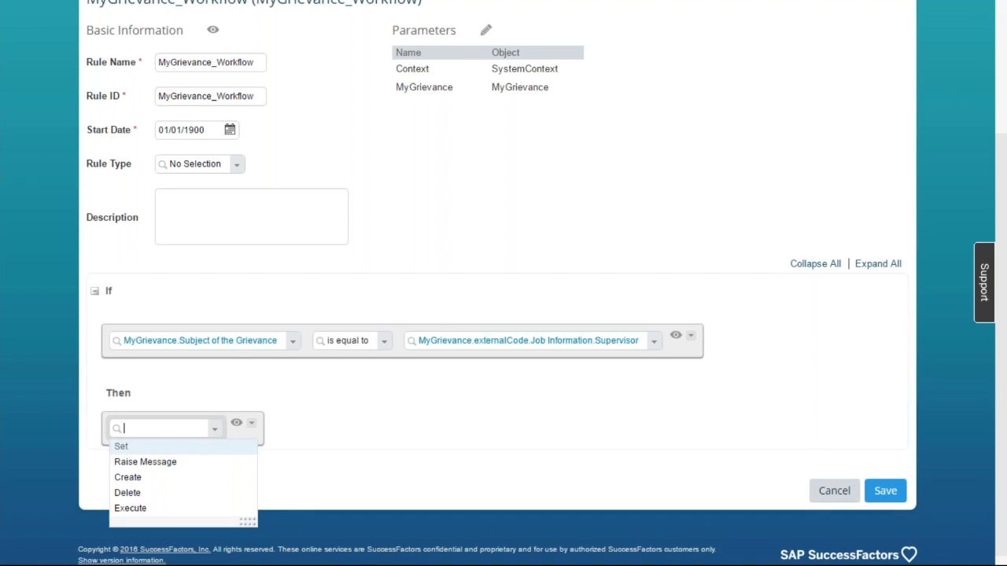
click(193, 446)
click(288, 431)
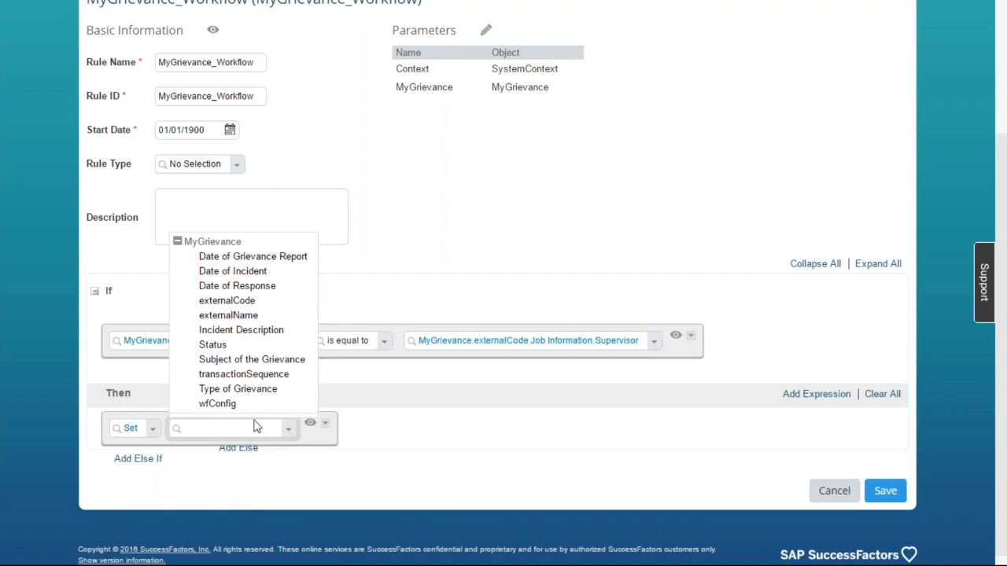
click(217, 405)
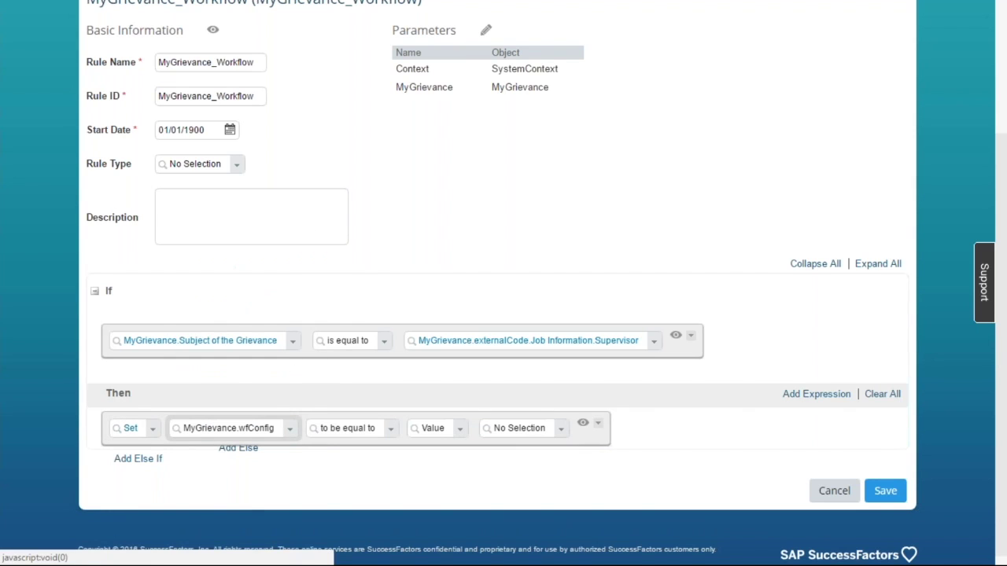
click(564, 438)
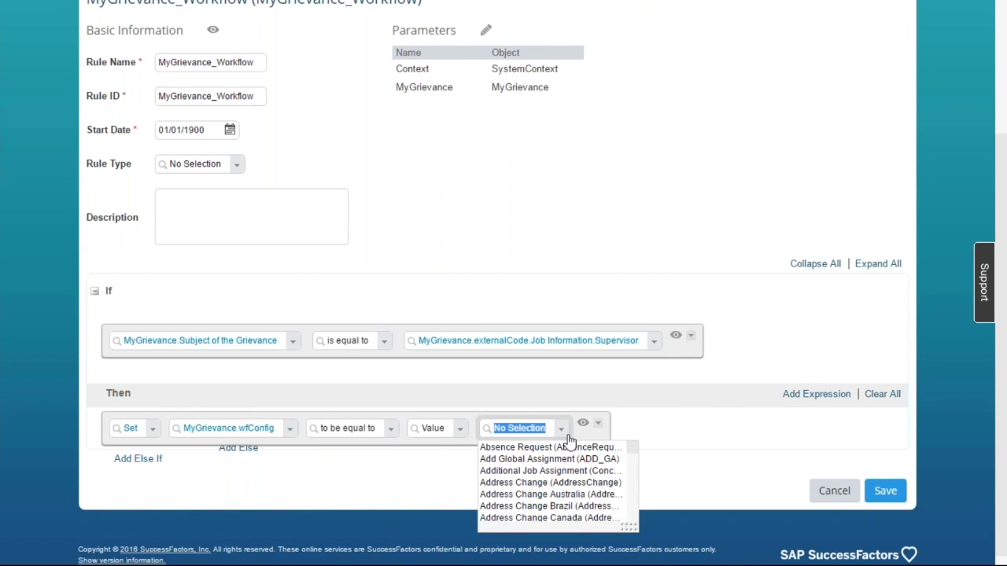
text(MyGri)
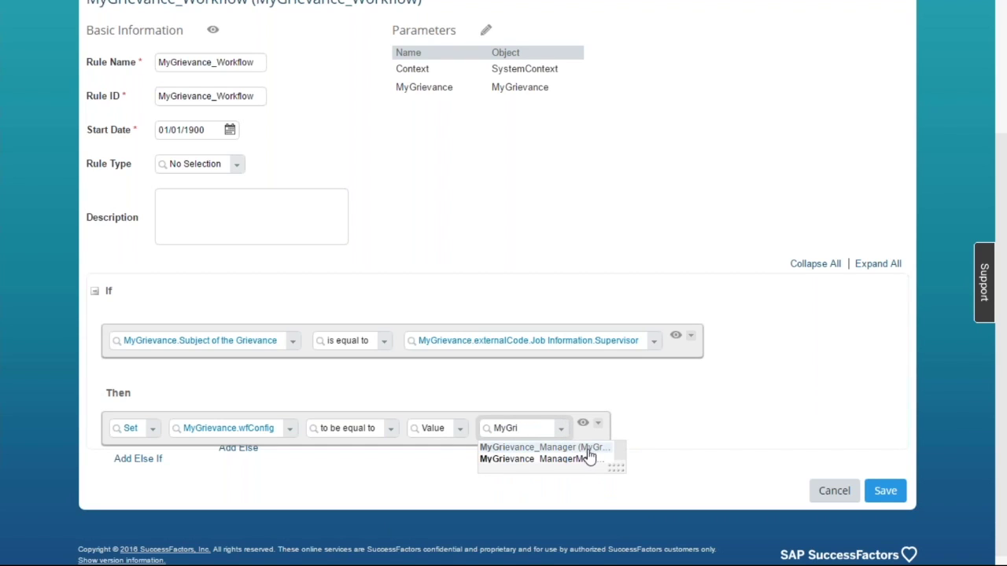
click(586, 459)
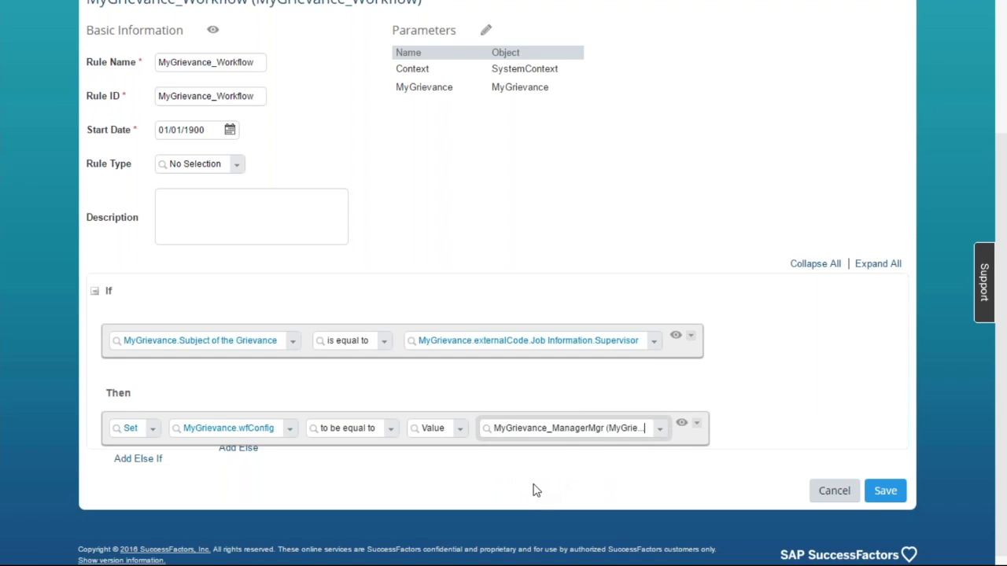
Add an Else branch that sets MyGrievance.wfConfig to be equal to the value MyGrievance_Manager, and save the rule
scroll(422, 492, down, 1)
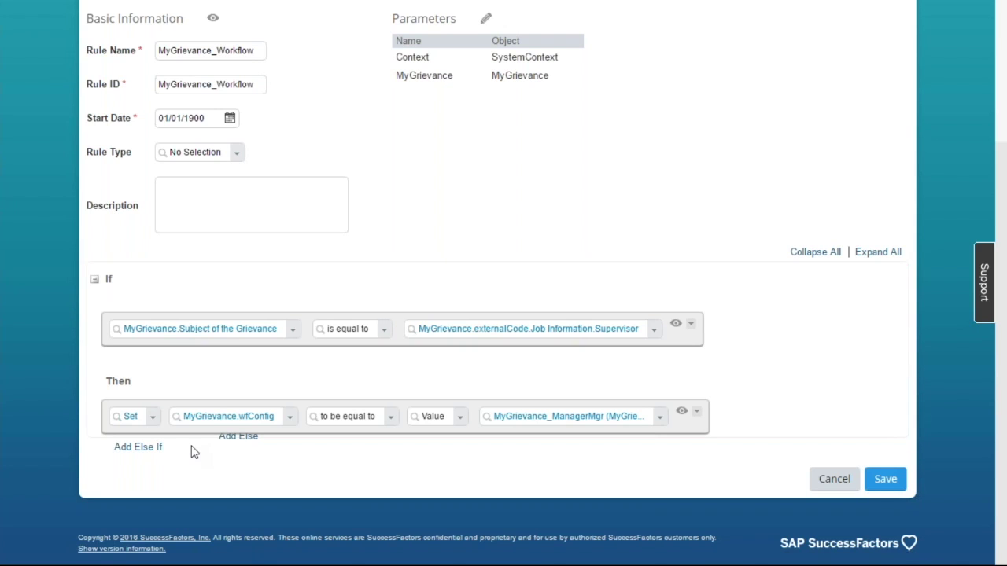
click(239, 437)
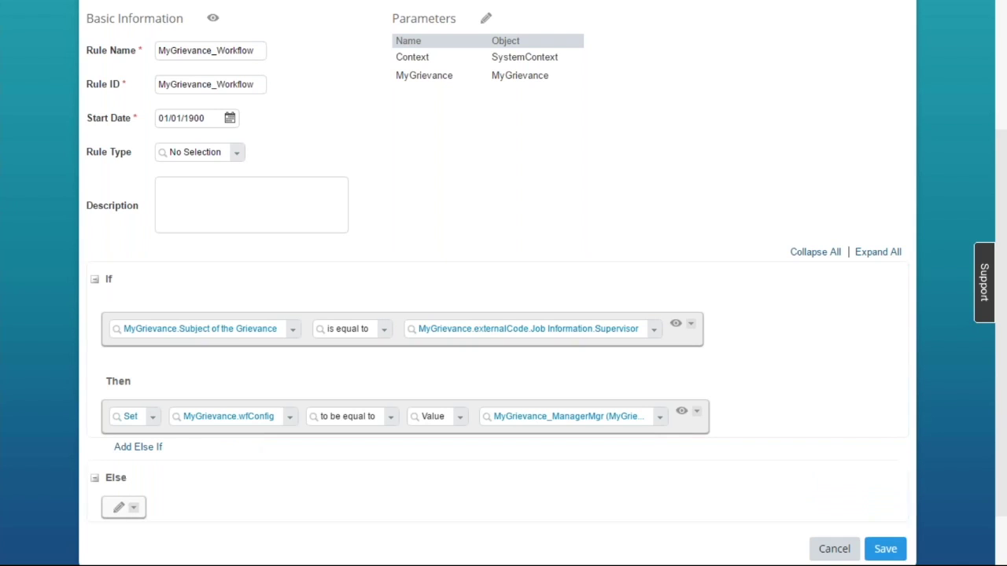
scroll(503, 315, down, 2)
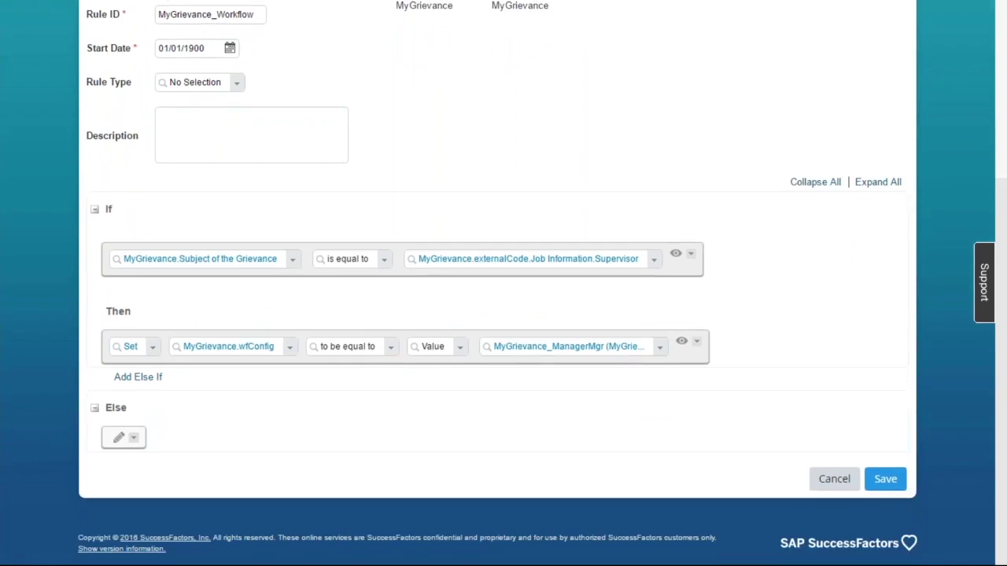
click(120, 441)
click(213, 449)
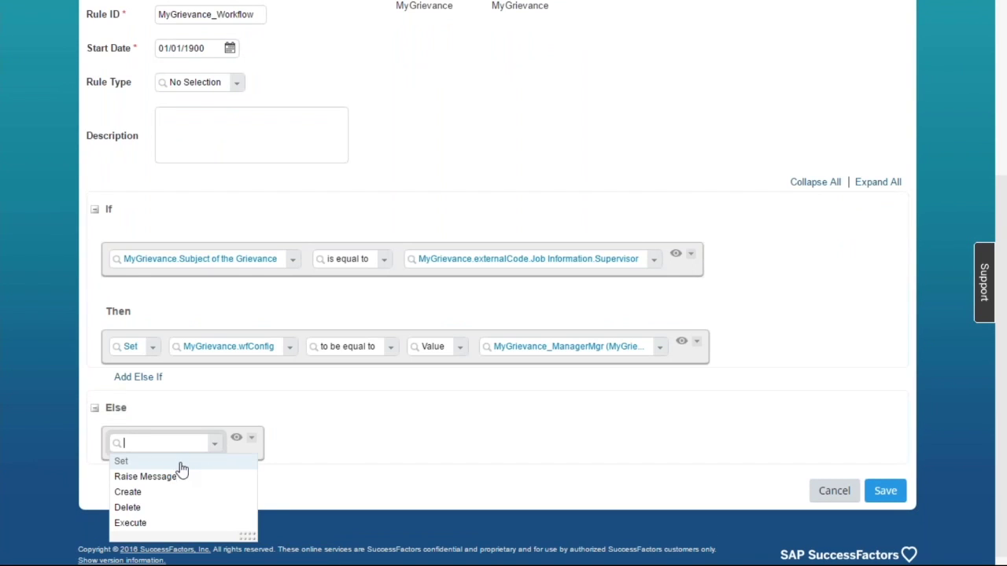
click(181, 460)
click(288, 450)
click(218, 420)
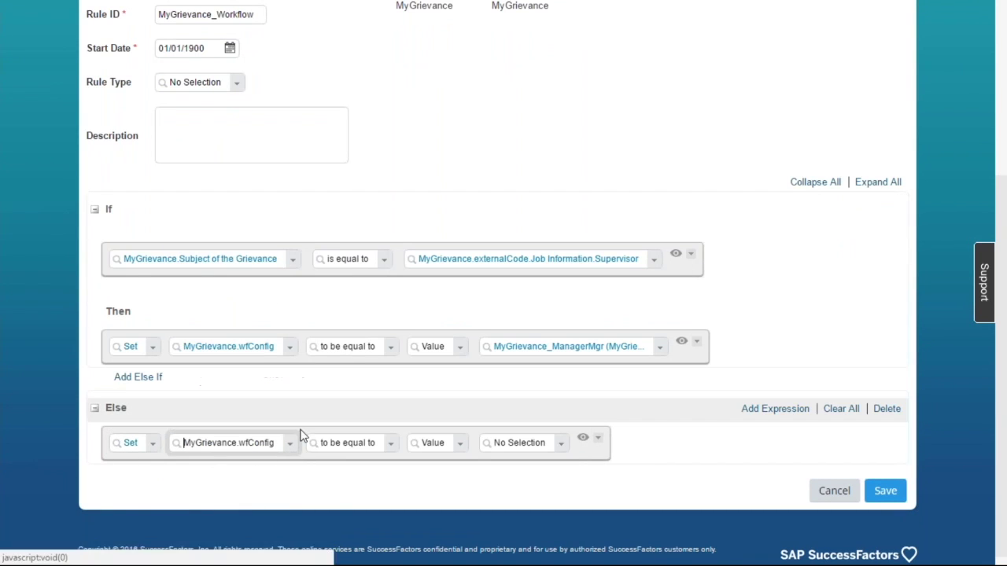
click(563, 445)
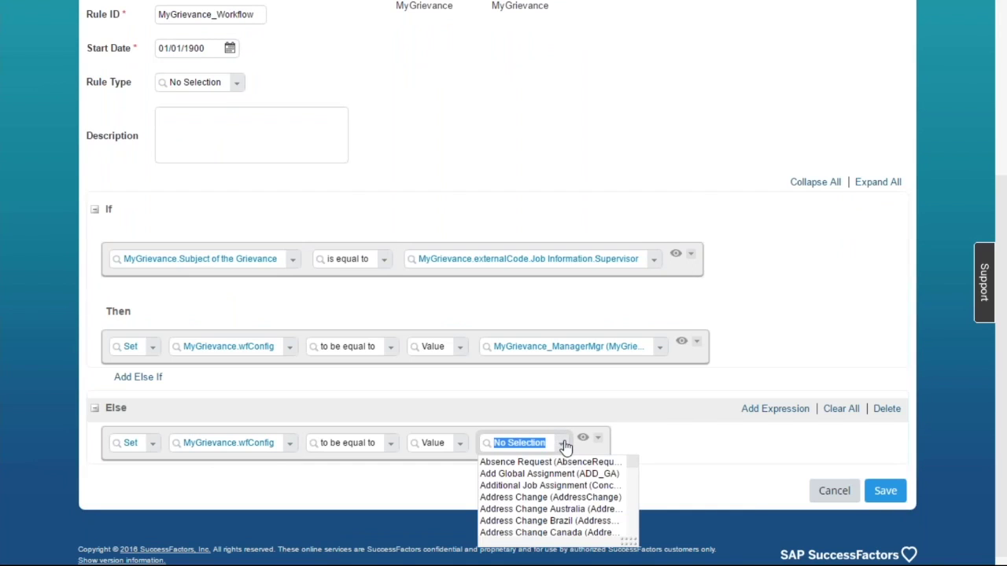
text(MyGrie)
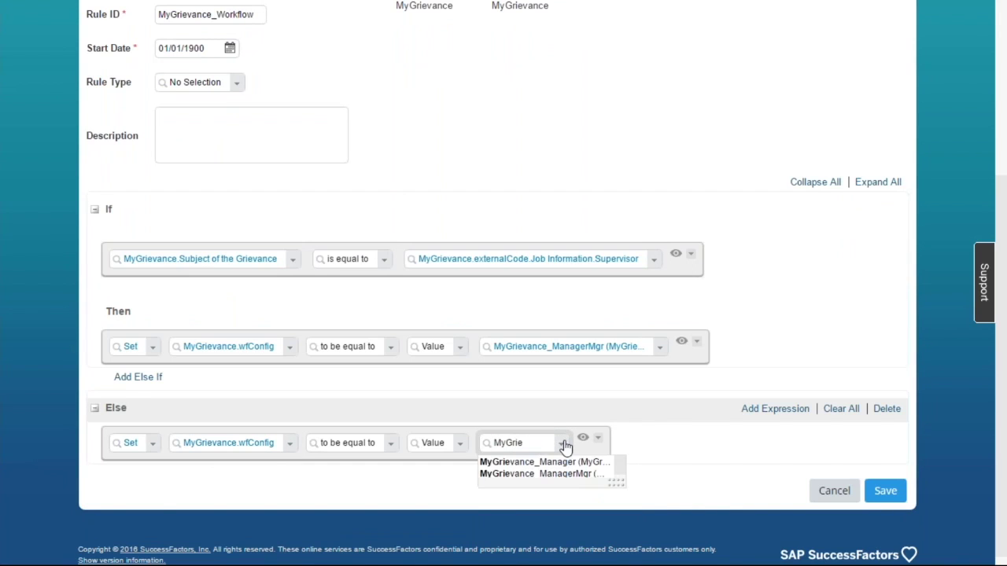
click(568, 465)
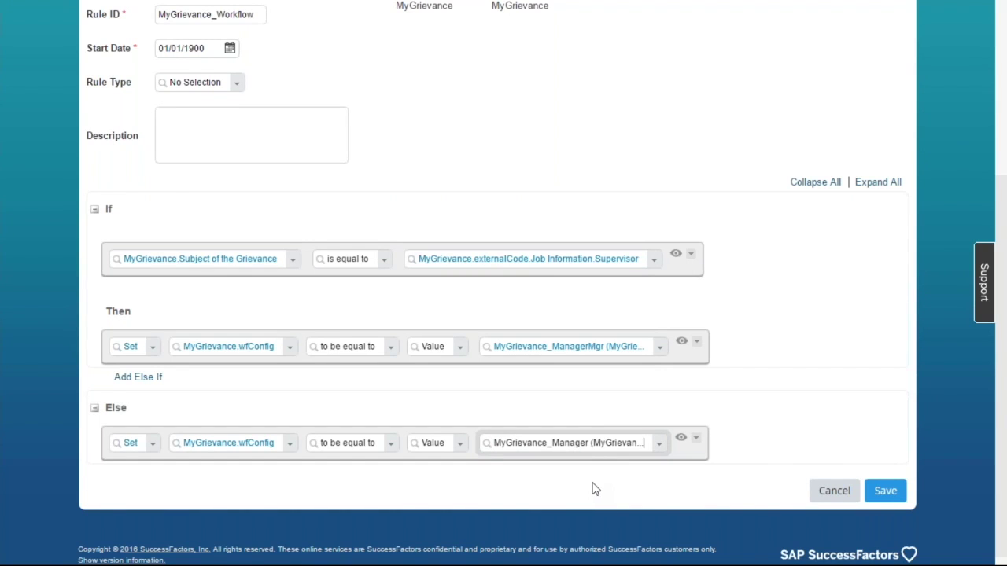
click(893, 491)
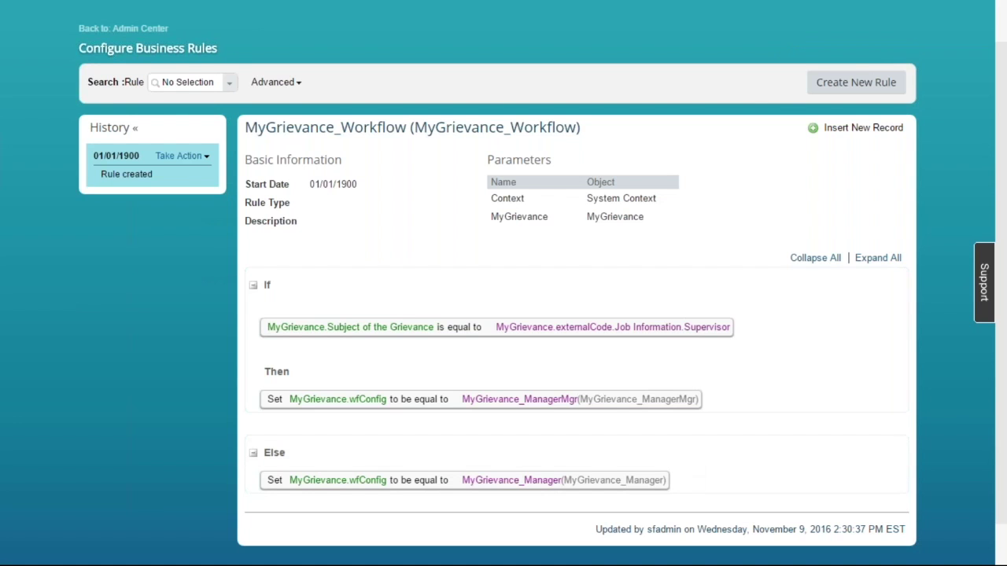
Create another business rule using the Basic scenario and name it MyGrievance_Default
click(828, 81)
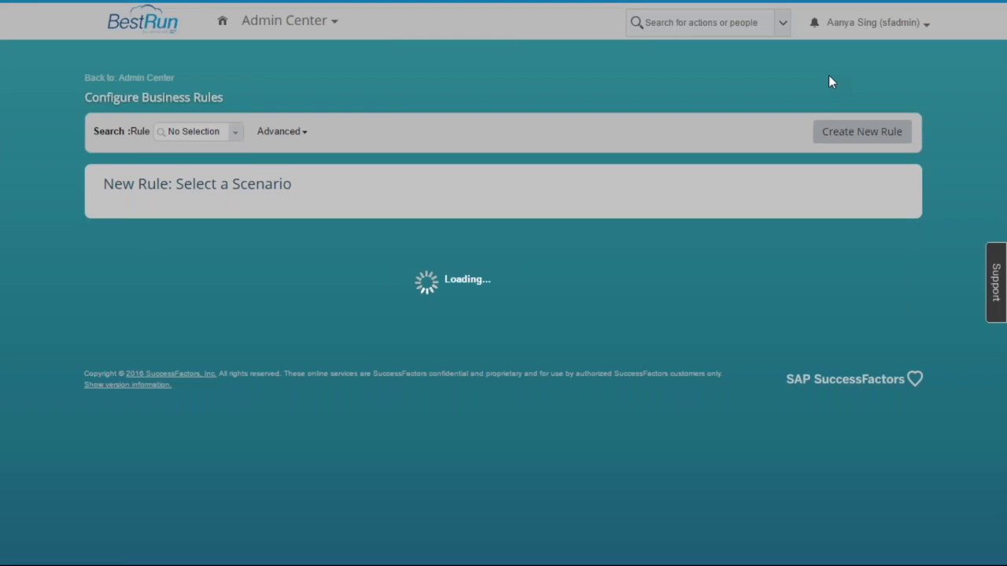
click(151, 243)
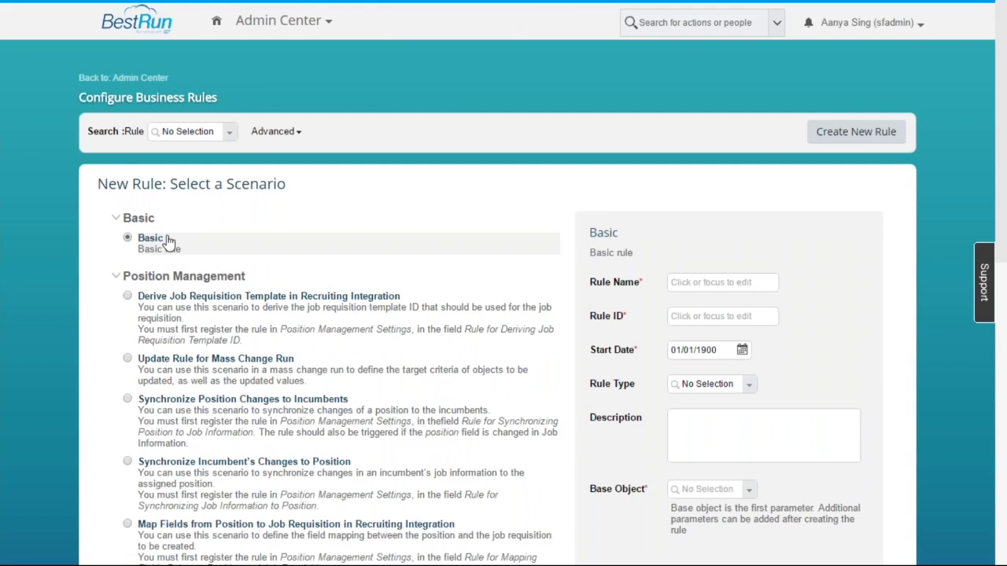
click(722, 285)
text(MyGrievance)
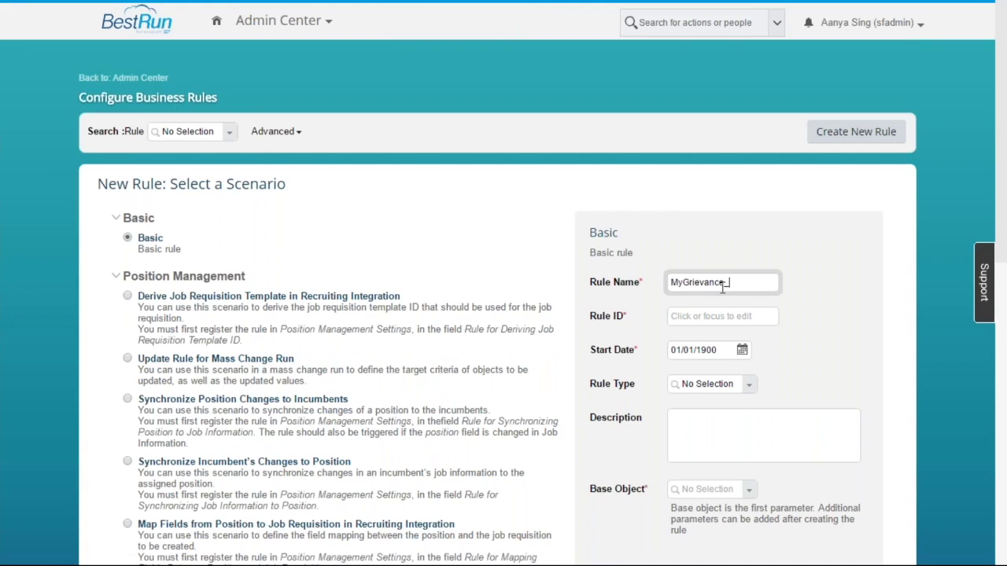
text(_Default)
click(737, 244)
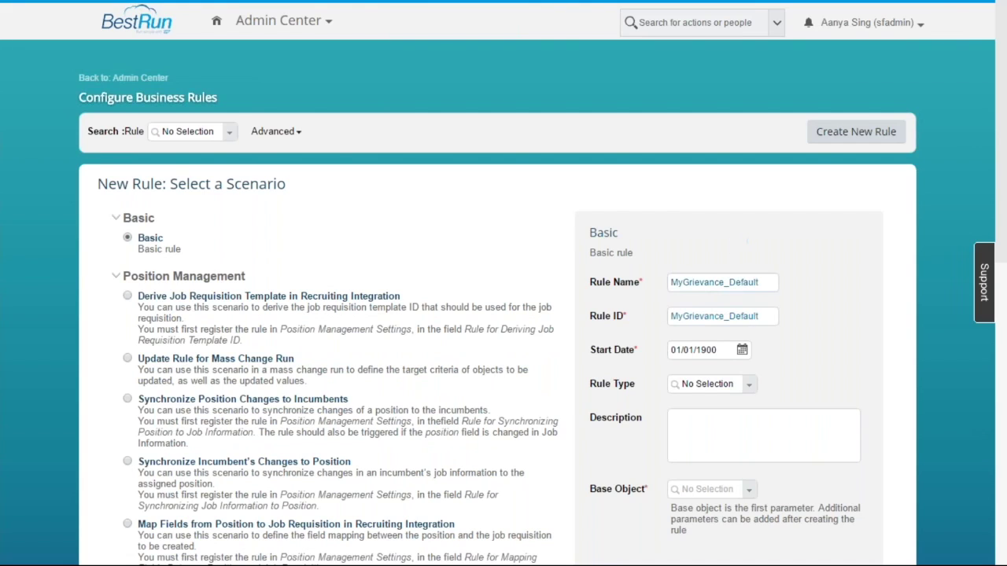
Choose MyGrievance as the new rule's base object and continue to the rule definition
scroll(745, 297, down, 2)
click(710, 378)
text(MyGr)
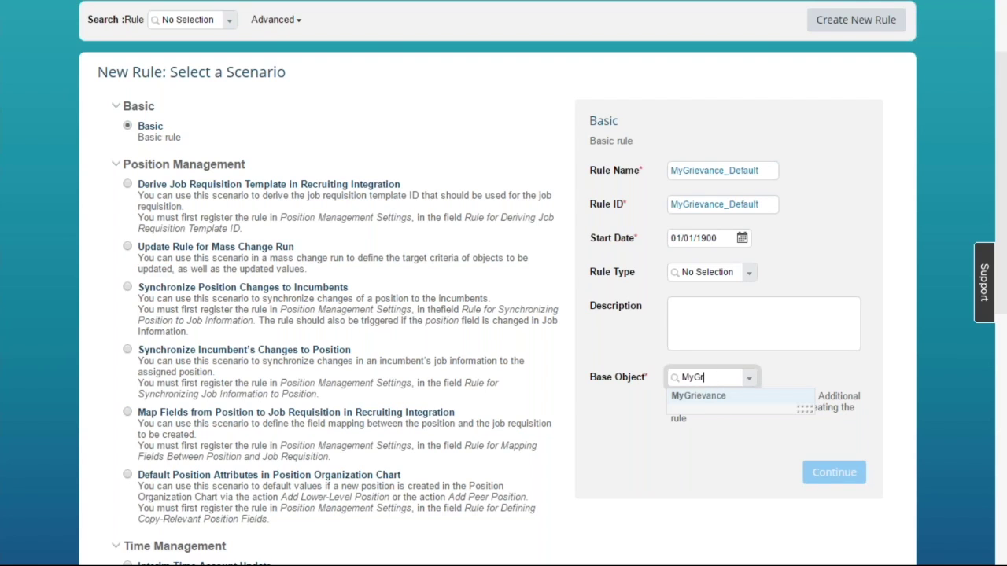
click(715, 399)
click(842, 470)
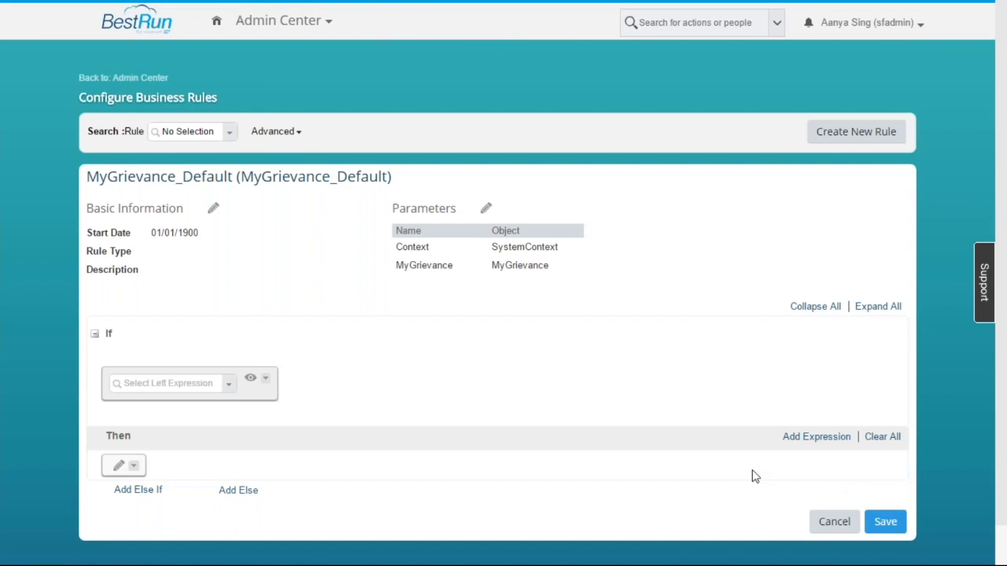
Make the rule's If condition always true, set MyGrievance.Status to be equal to the value New (N), and save the rule
scroll(418, 409, down, 1)
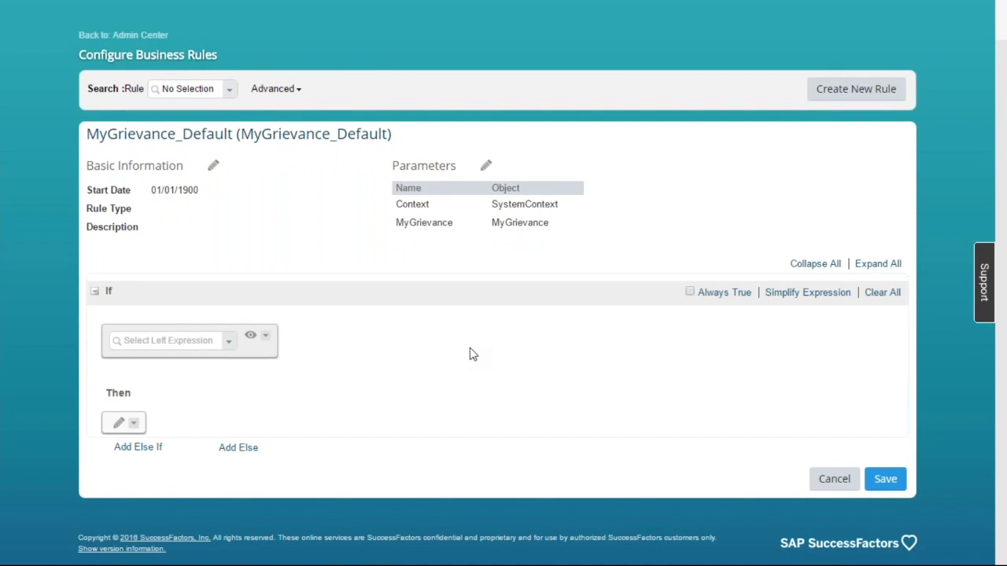
click(690, 292)
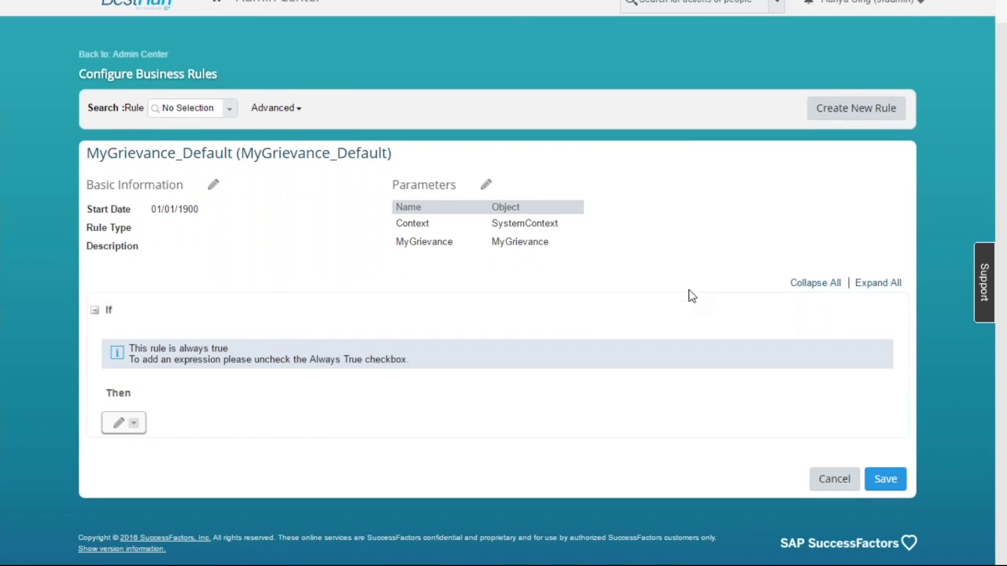
click(118, 427)
click(213, 430)
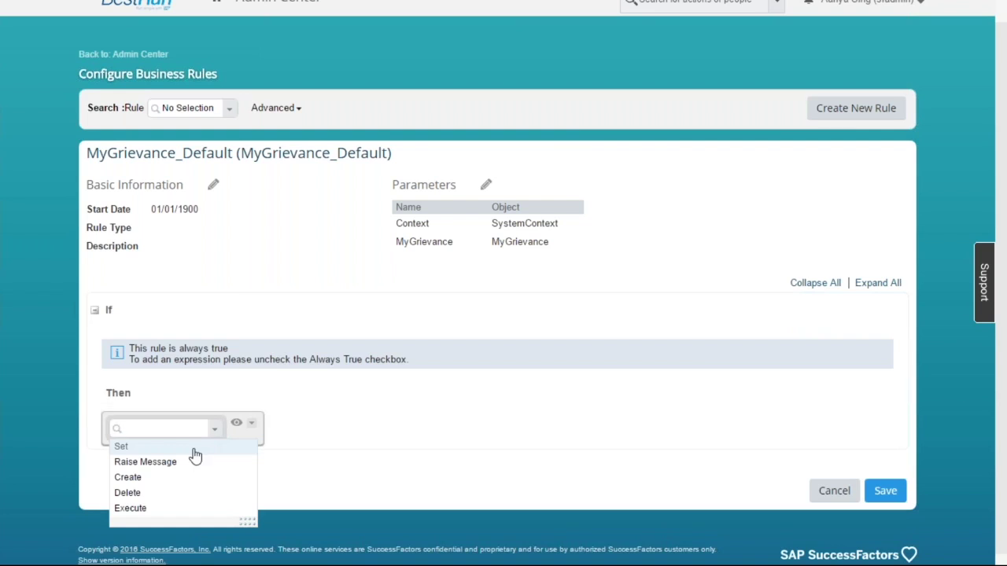
click(194, 451)
scroll(333, 465, down, 3)
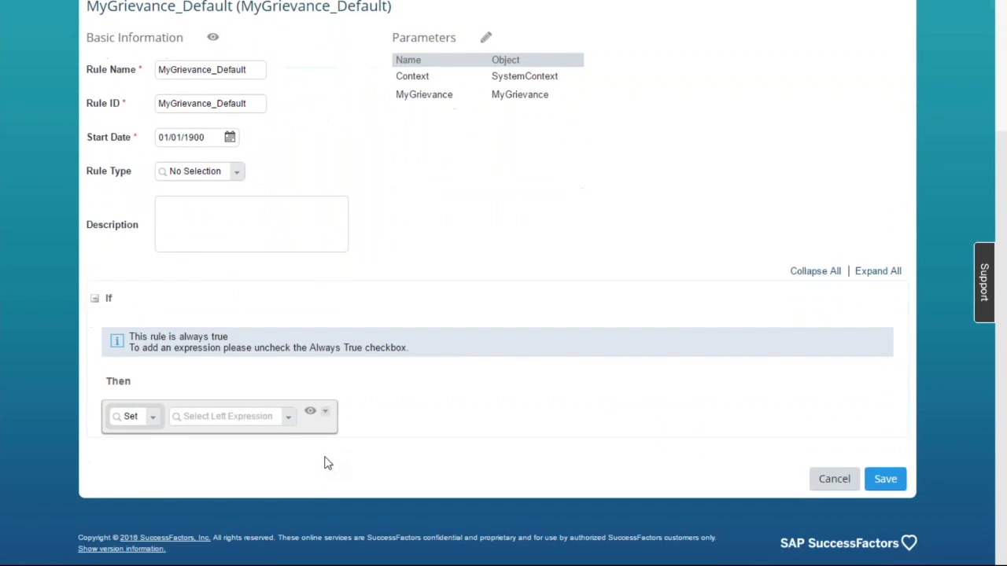
click(291, 421)
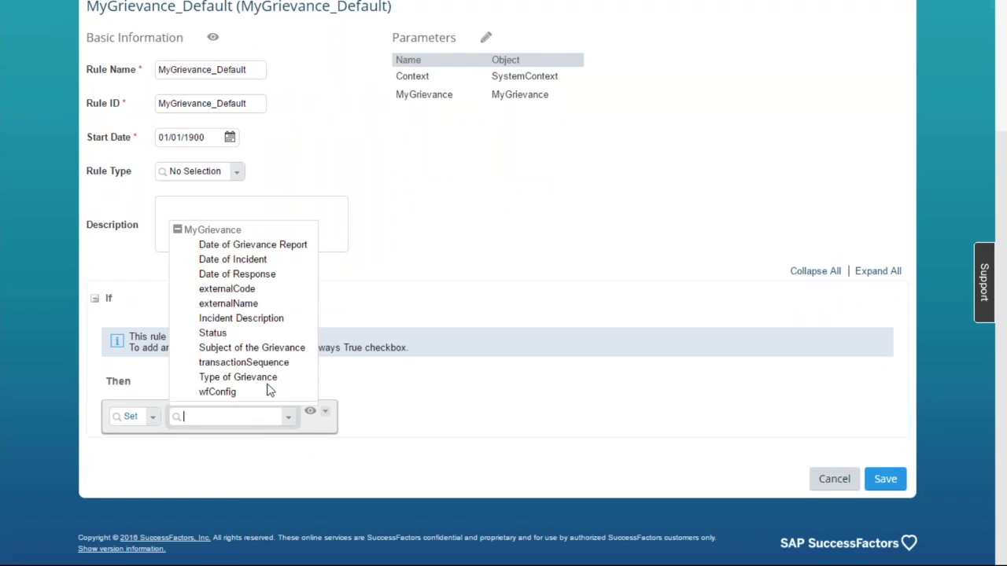
click(218, 334)
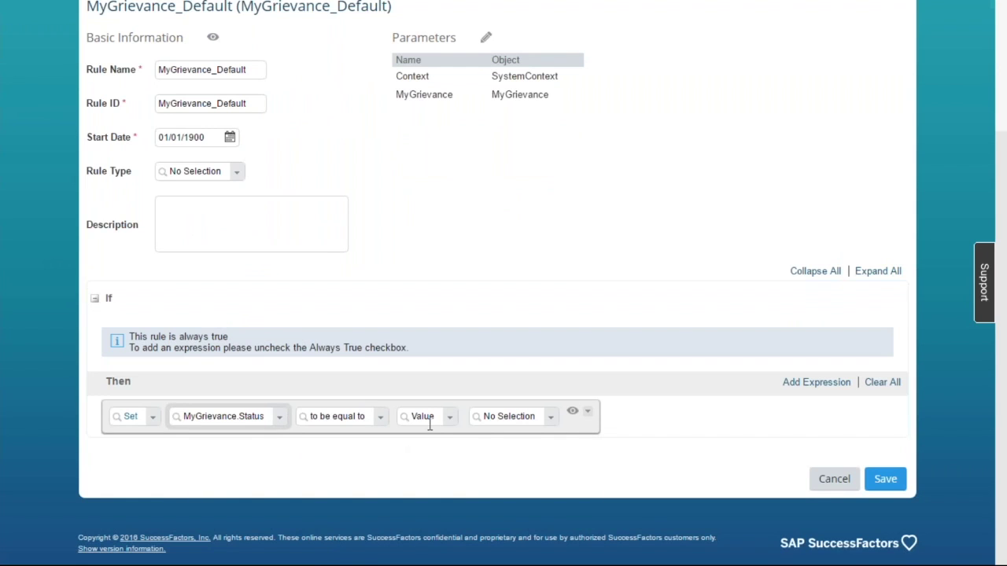
click(551, 417)
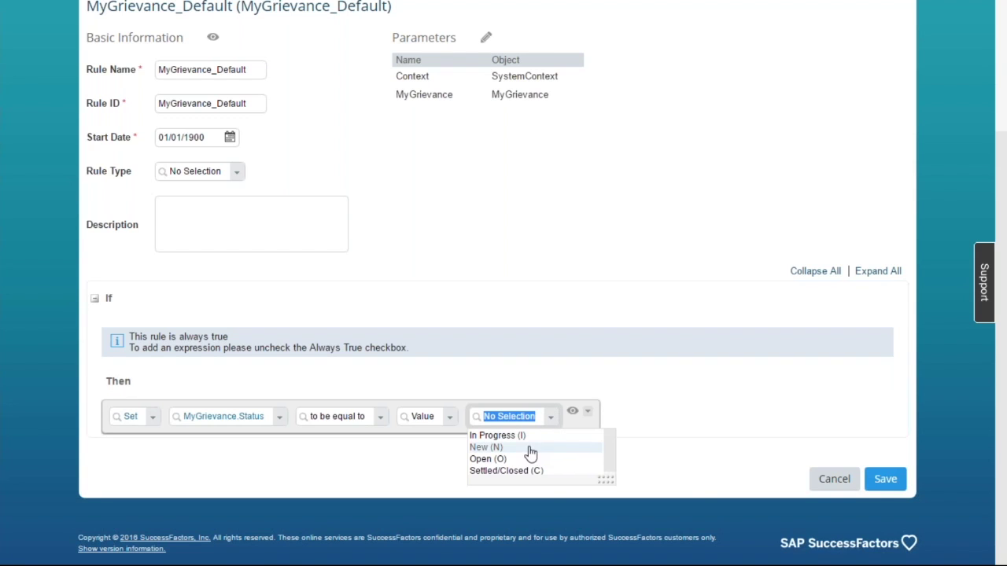
click(531, 448)
click(884, 479)
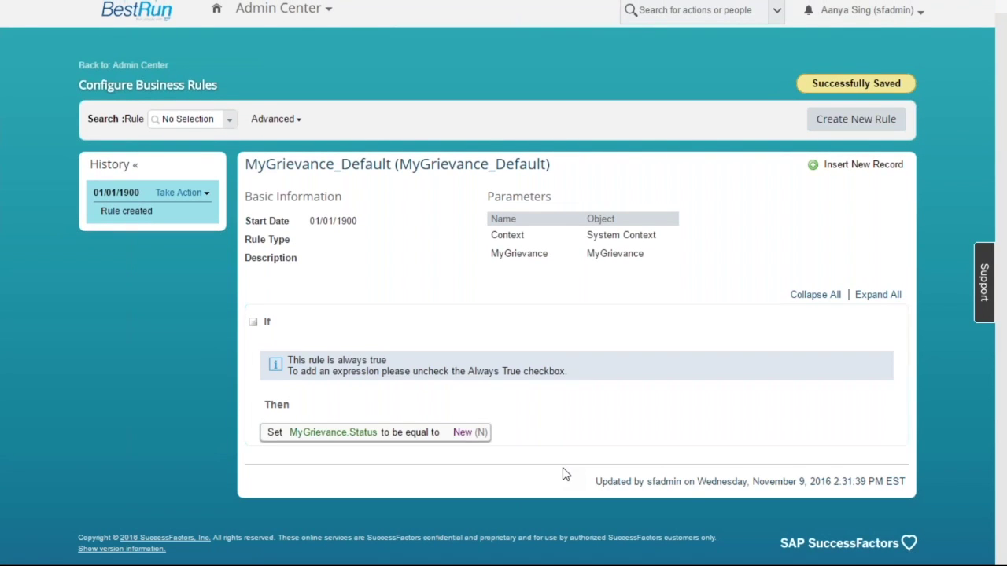
Return to the Admin Center and open the Configure Object Definitions tool
scroll(562, 474, up, 1)
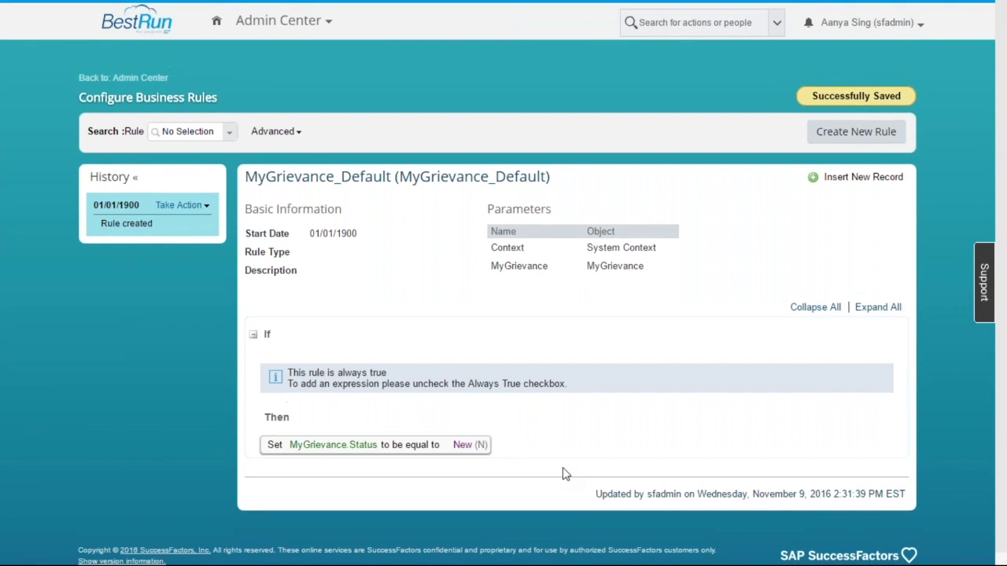
click(149, 77)
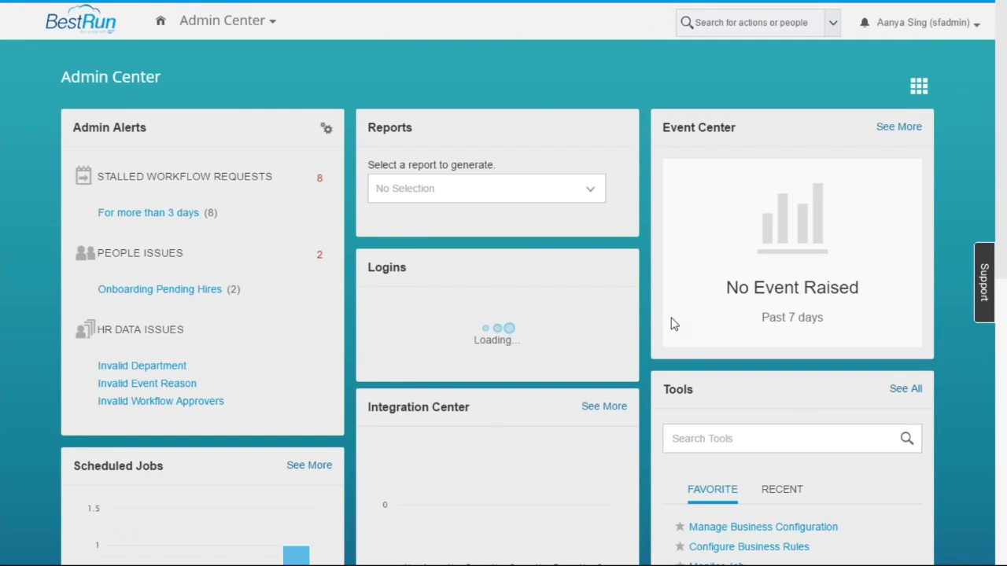
scroll(670, 321, down, 2)
click(759, 426)
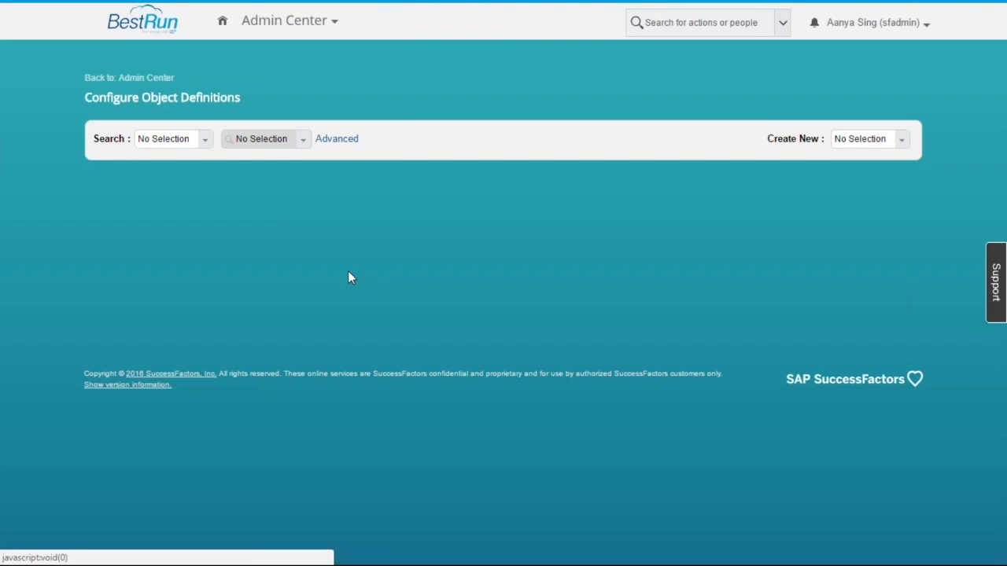
Search the object definitions for MyGrievance and open its definition
click(201, 140)
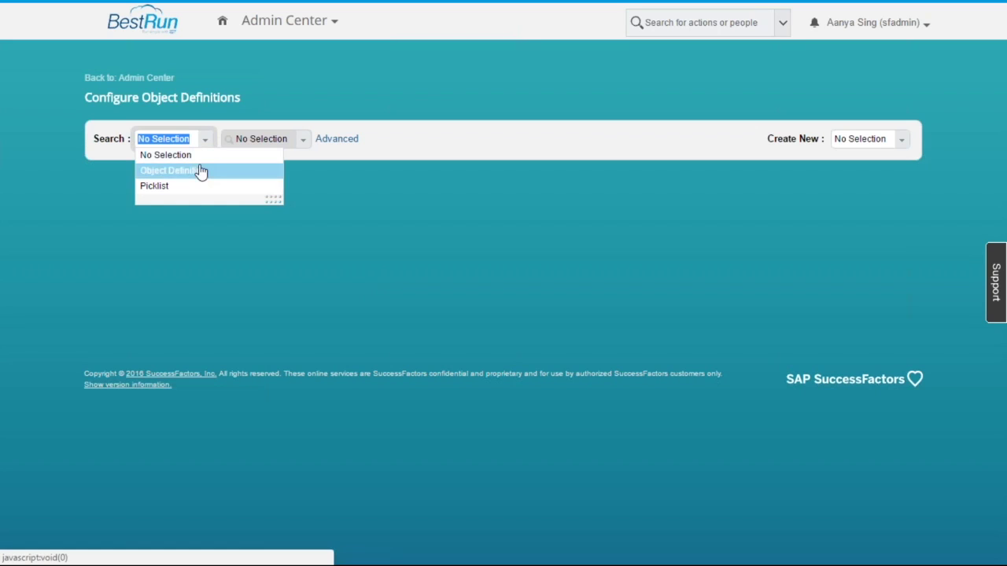
click(198, 170)
click(284, 140)
text(MyGri)
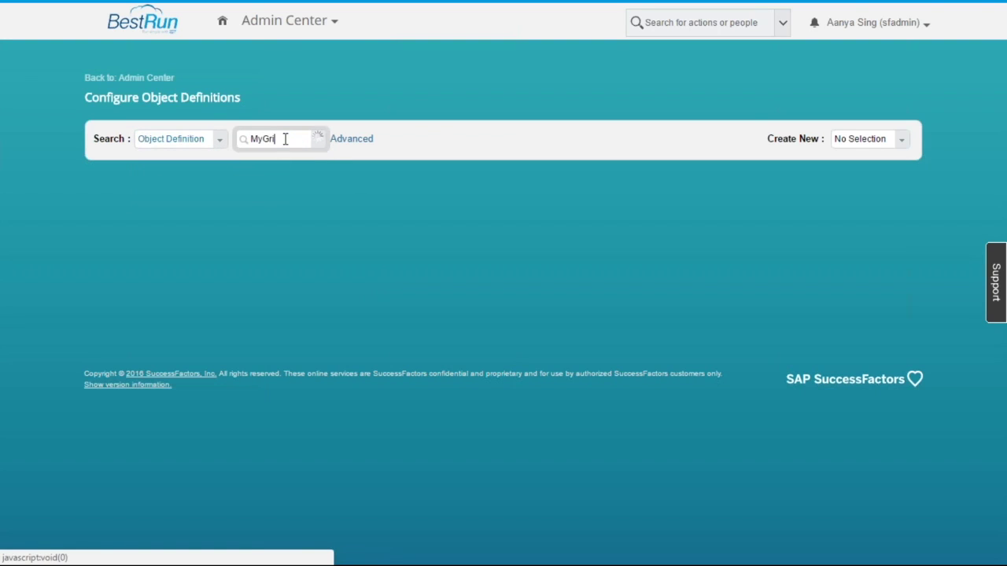
click(284, 161)
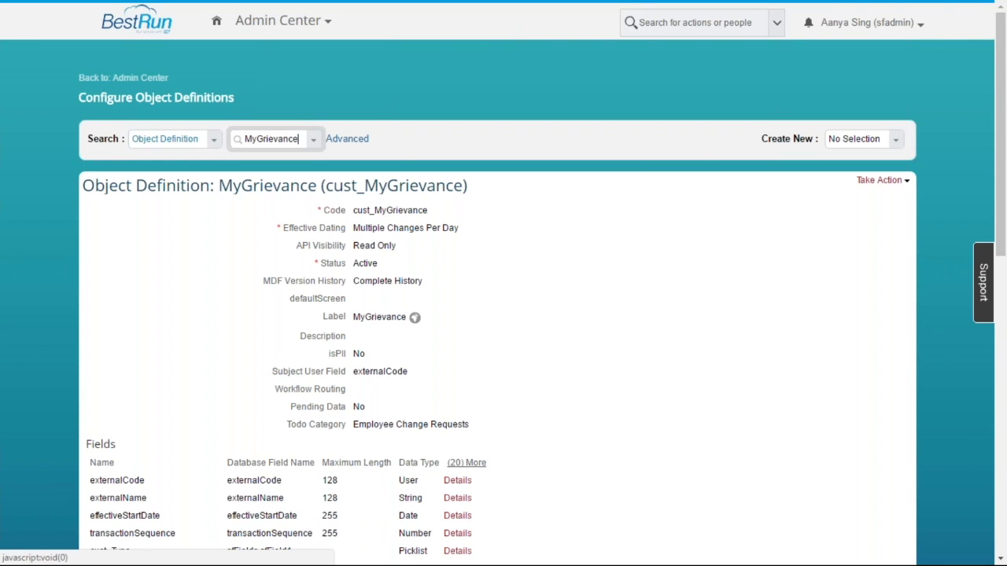
Start a correction of the MyGrievance definition and assign MyGrievance_Default under initializeRules
scroll(503, 315, down, 5)
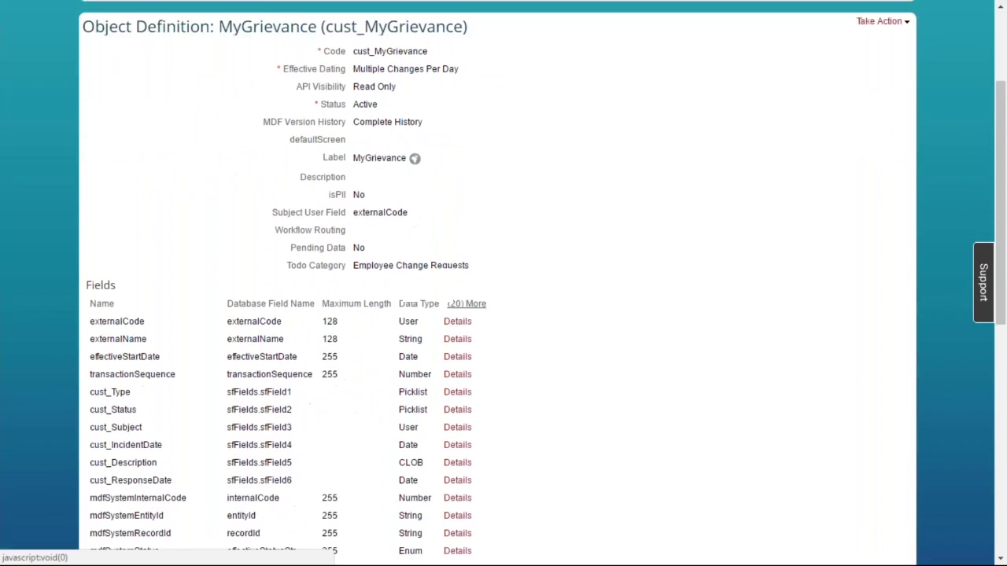
scroll(503, 314, down, 4)
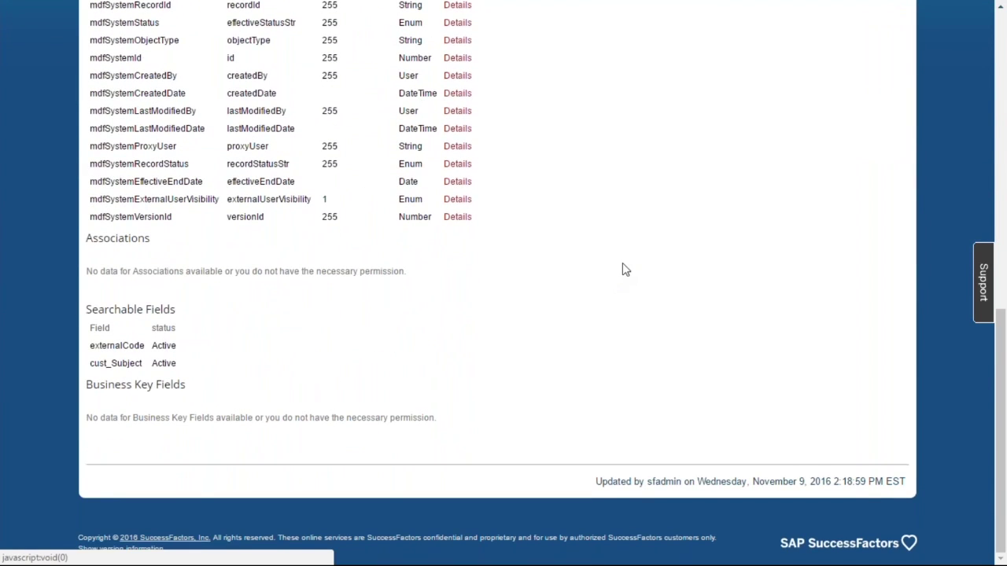
scroll(622, 262, up, 7)
click(881, 57)
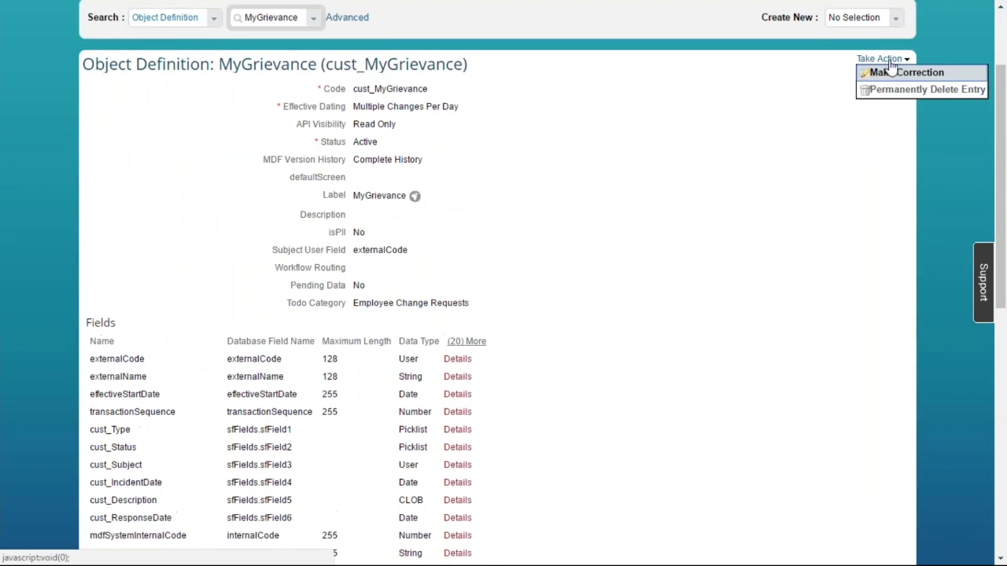
click(887, 70)
scroll(577, 224, down, 12)
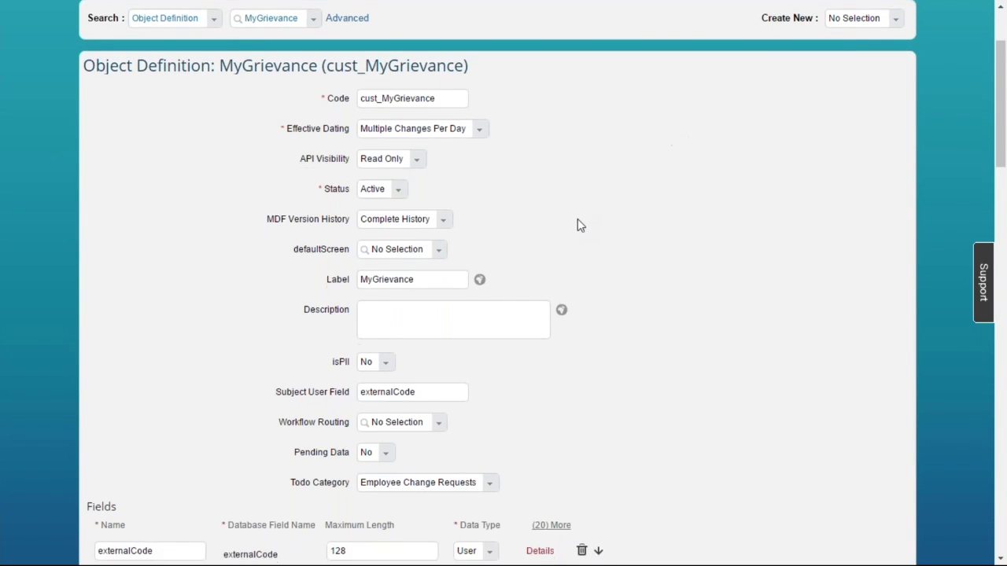
scroll(577, 219, down, 10)
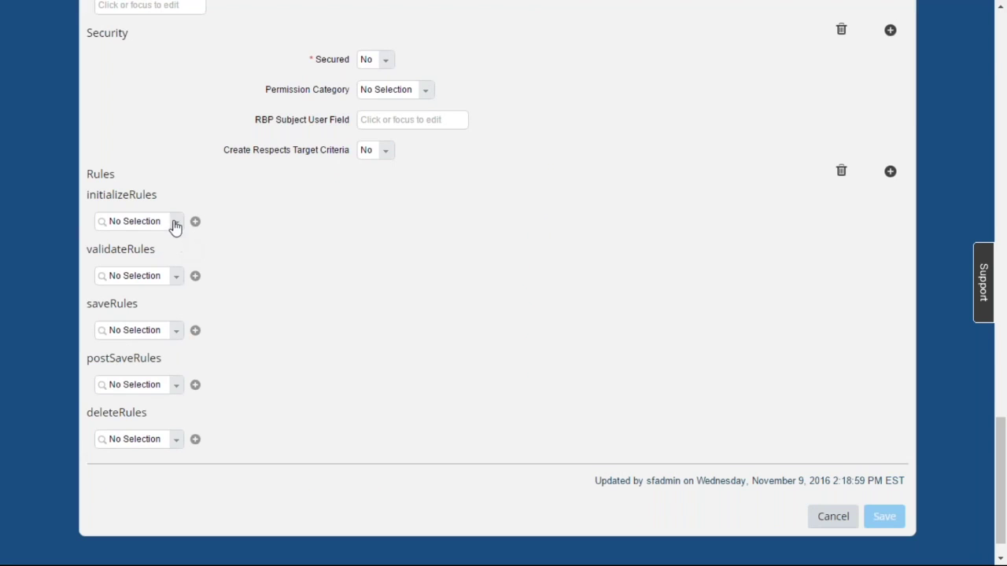
click(175, 223)
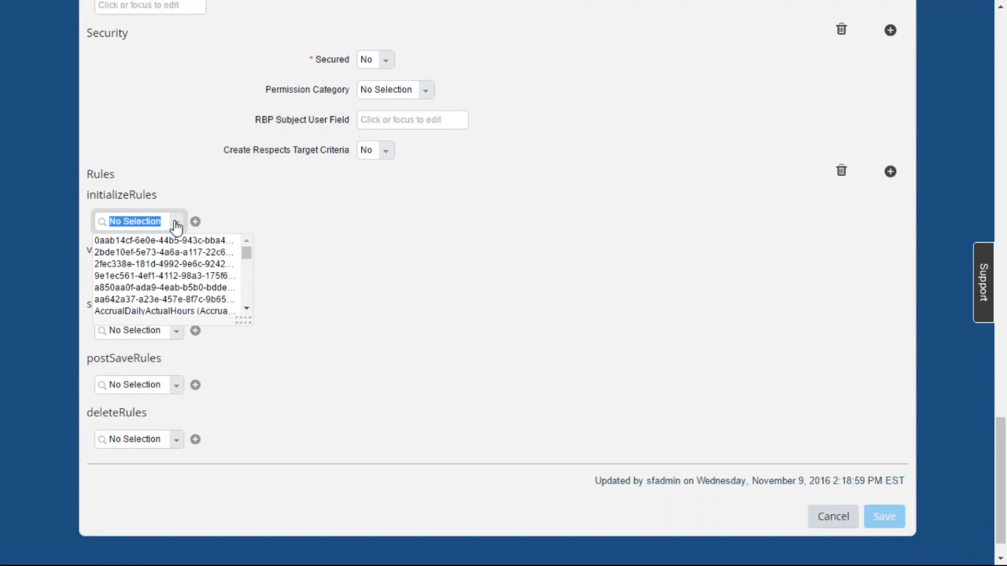
text(MyGrie)
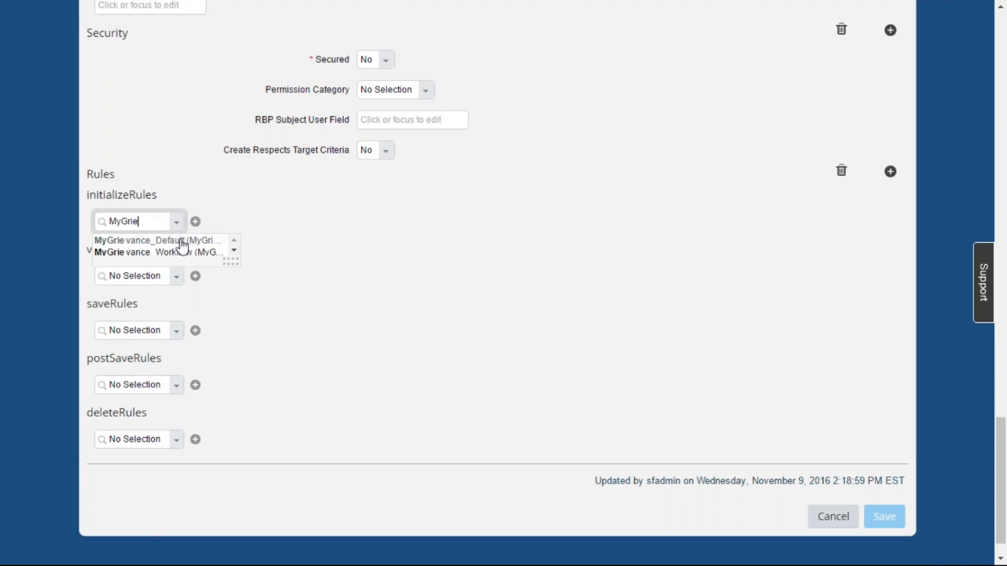
key(Return)
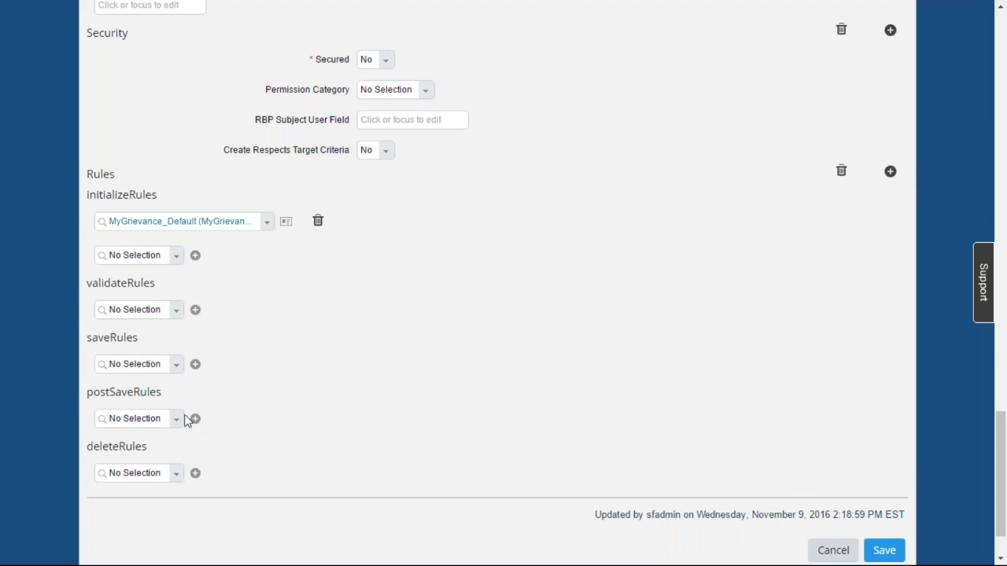
Assign MyGrievance_Workflow under saveRules, save the object definition and check its assigned rules
click(175, 371)
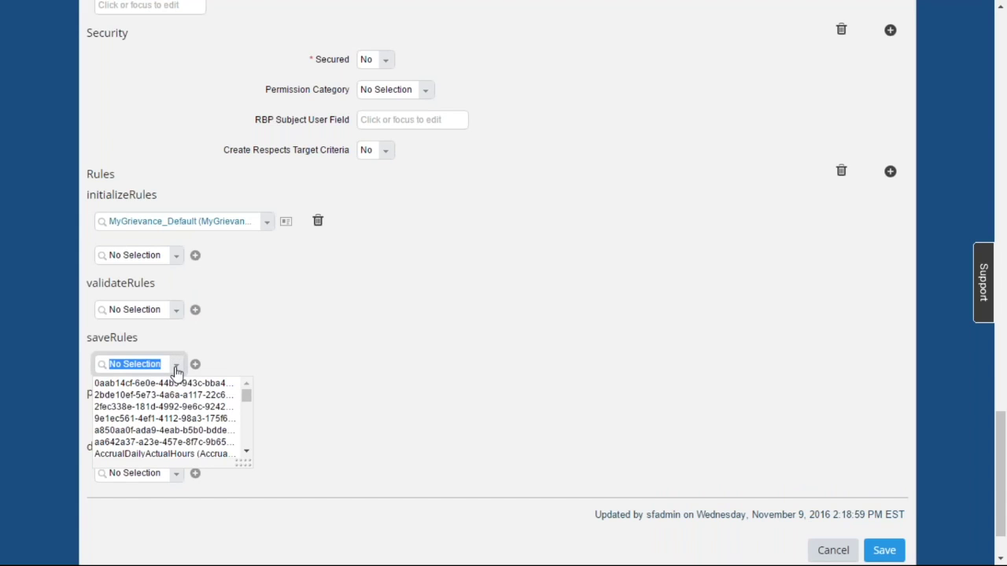
text(MyGr)
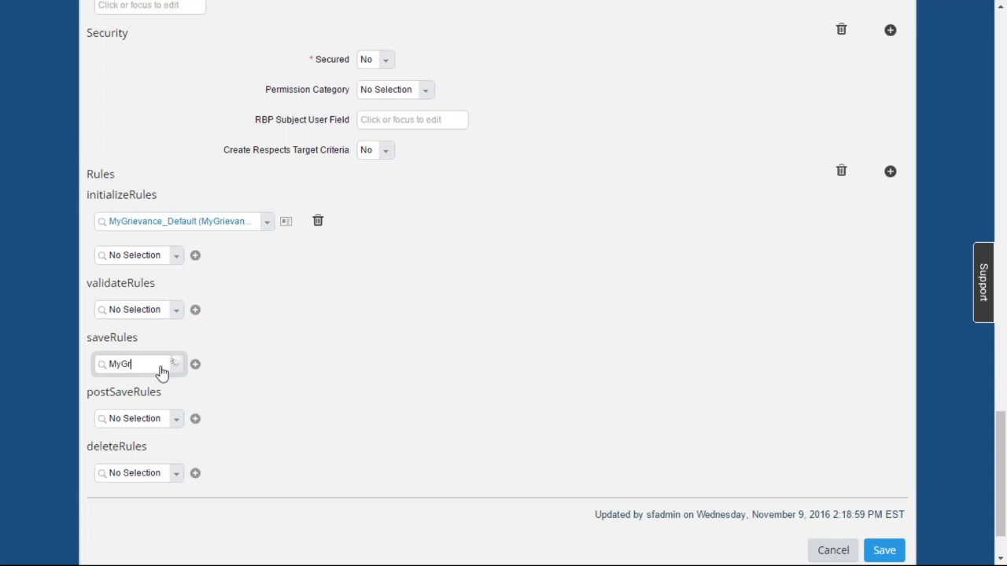
click(175, 395)
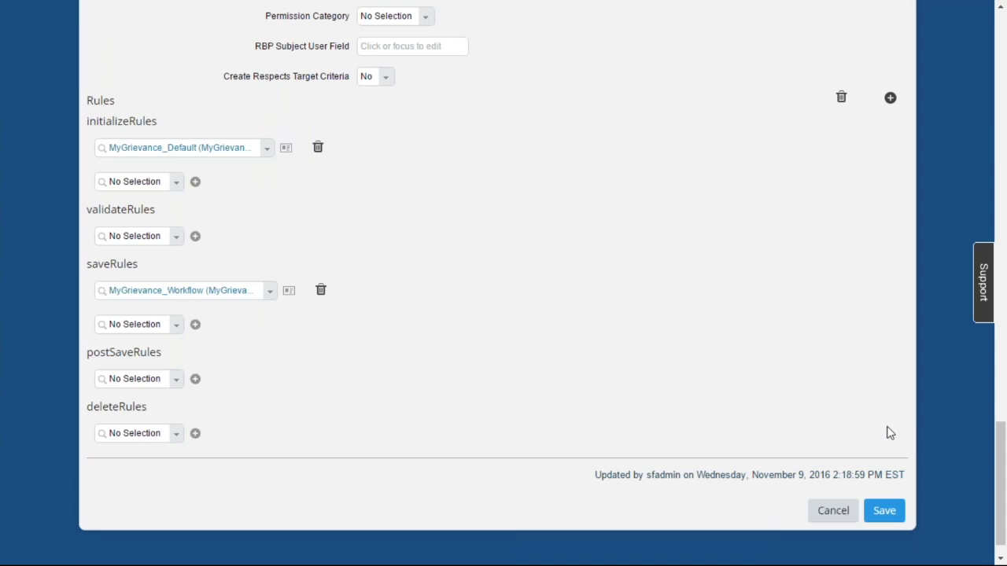
click(884, 512)
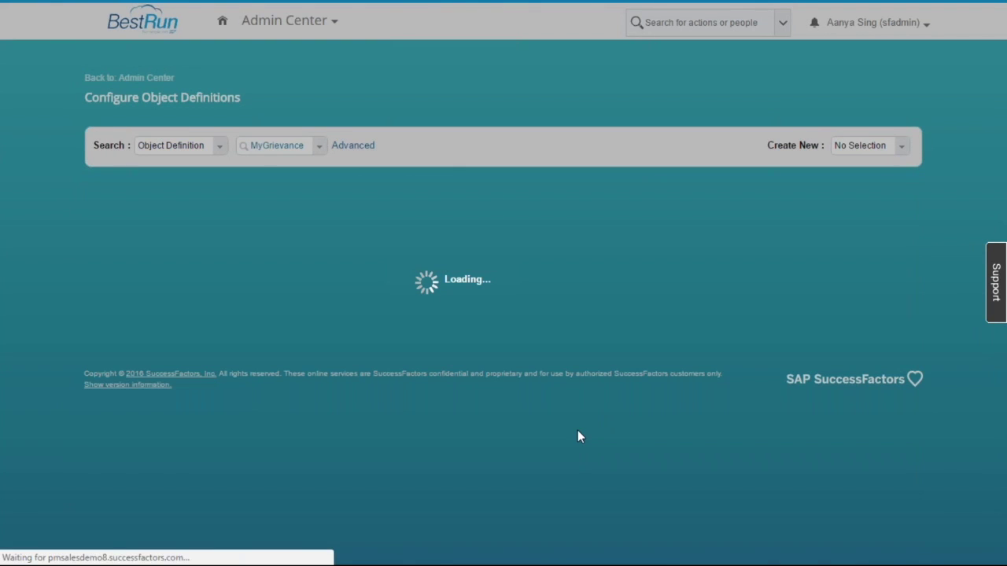
scroll(578, 432, down, 3)
scroll(578, 436, down, 10)
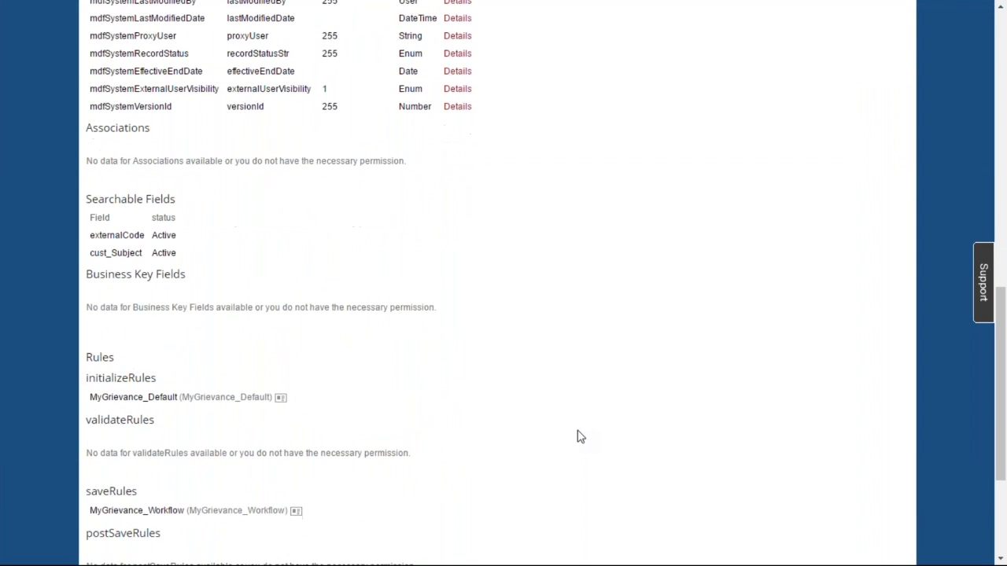
scroll(578, 437, down, 2)
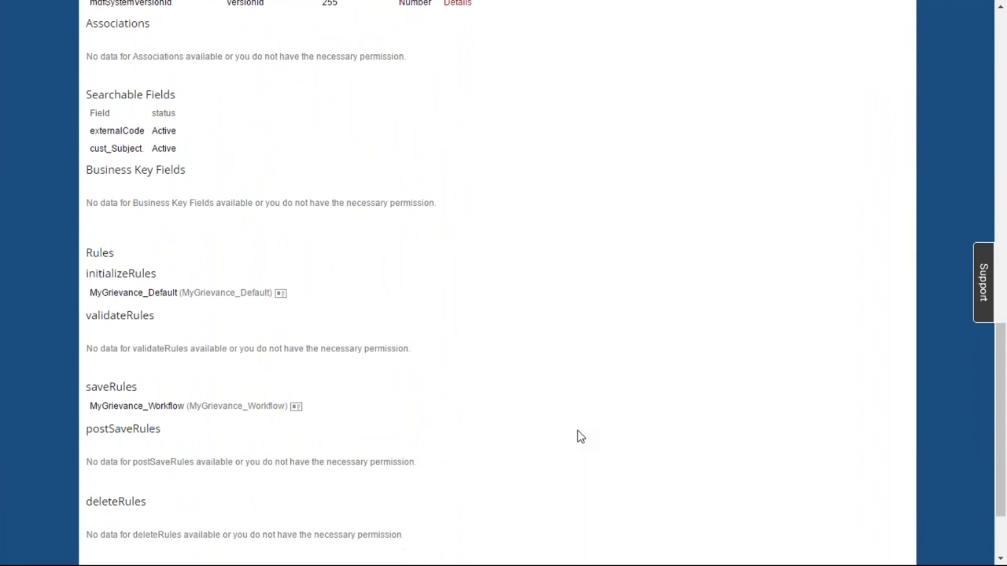
scroll(578, 437, up, 15)
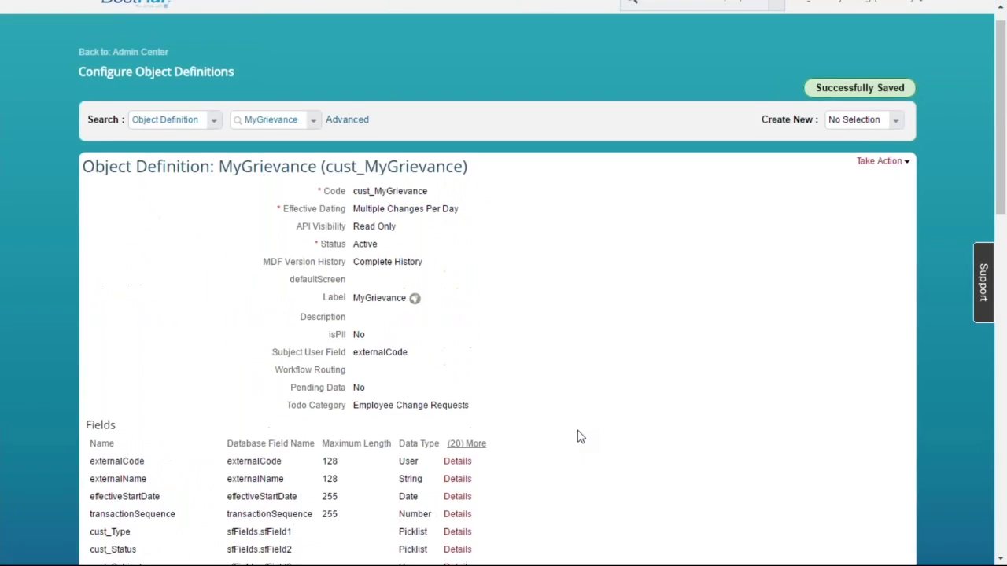
scroll(578, 437, up, 1)
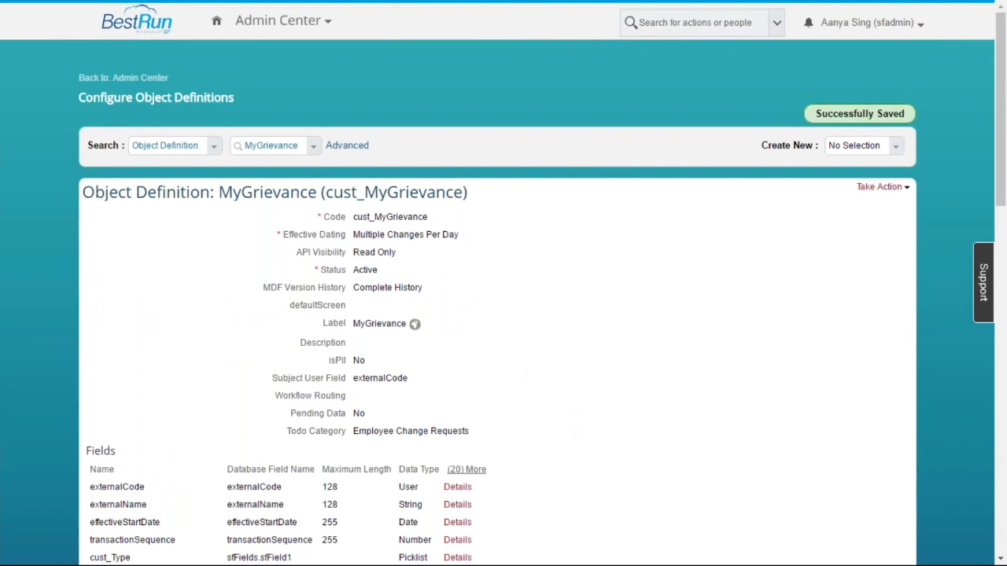
Go to My Employee File and open the MyGrievance block in the Employment Information section for editing
click(275, 26)
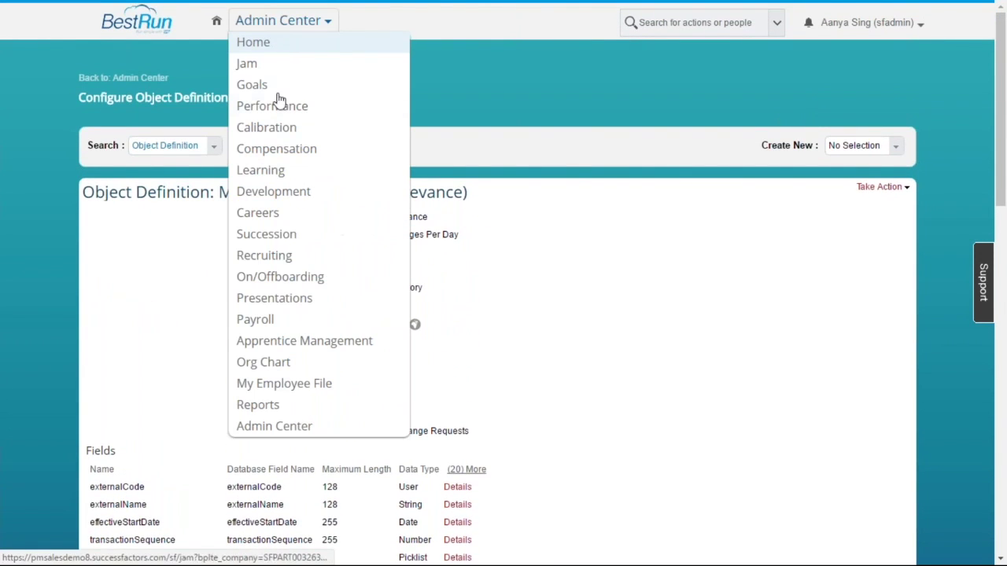
click(303, 385)
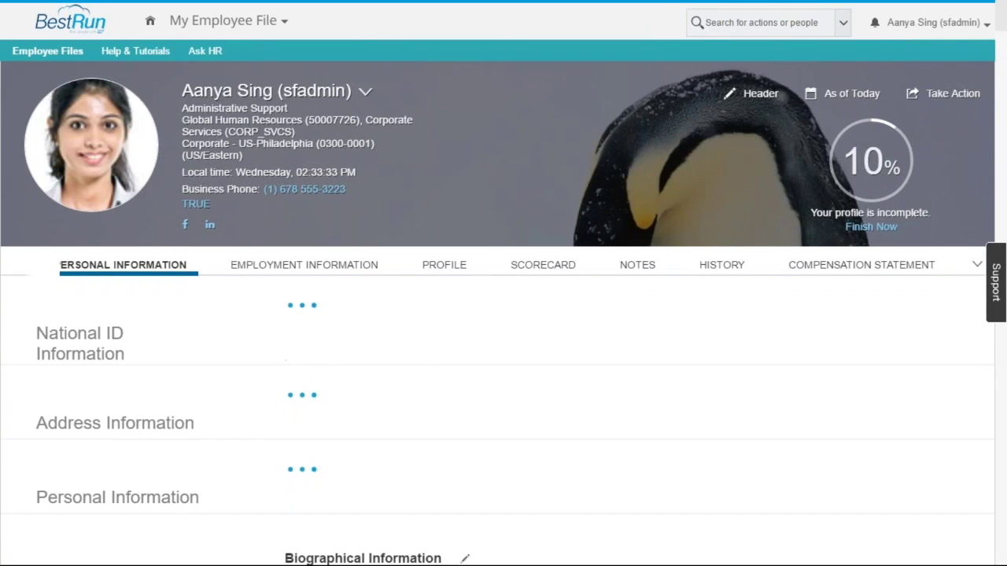
click(306, 267)
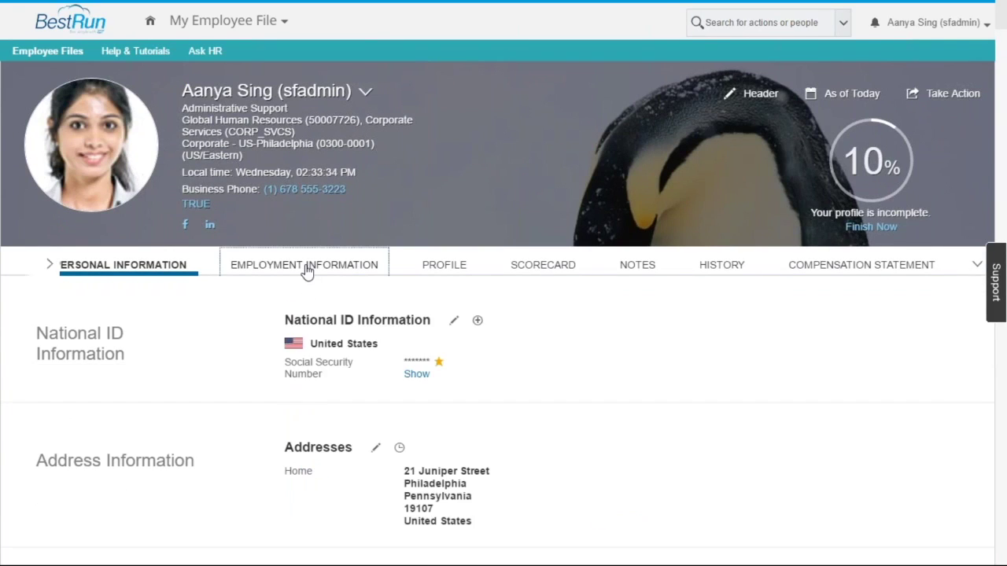
scroll(310, 280, down, 15)
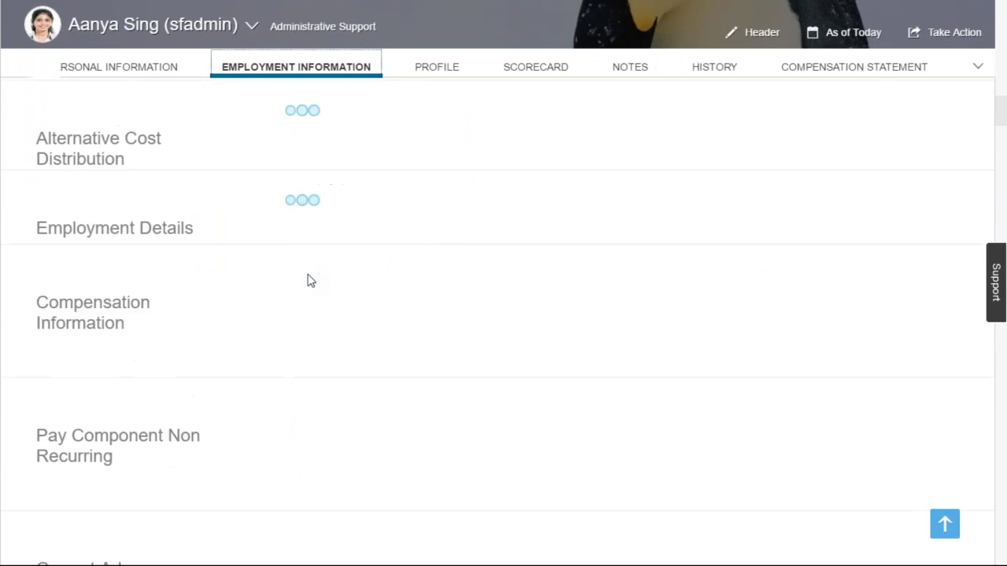
scroll(307, 275, down, 3)
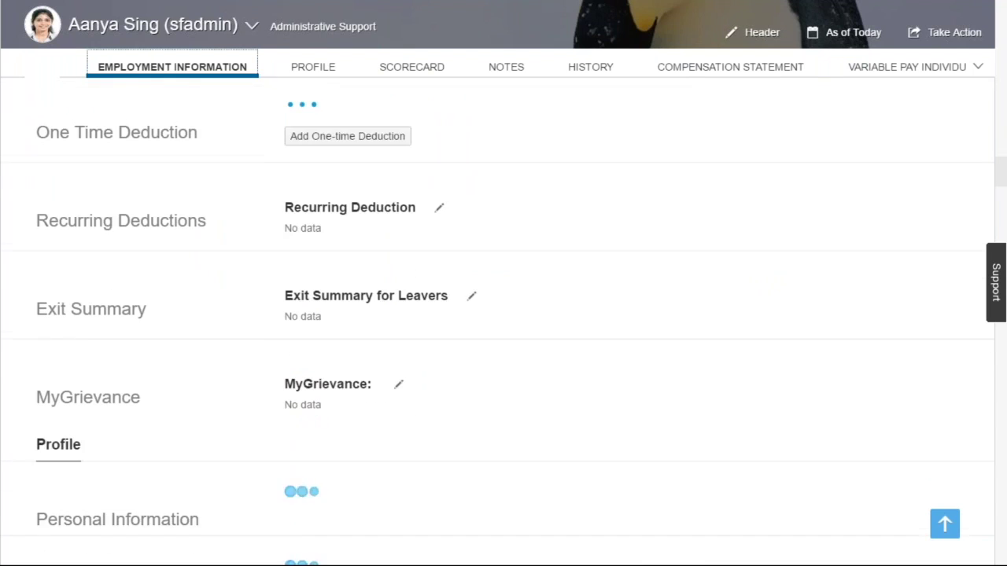
click(399, 339)
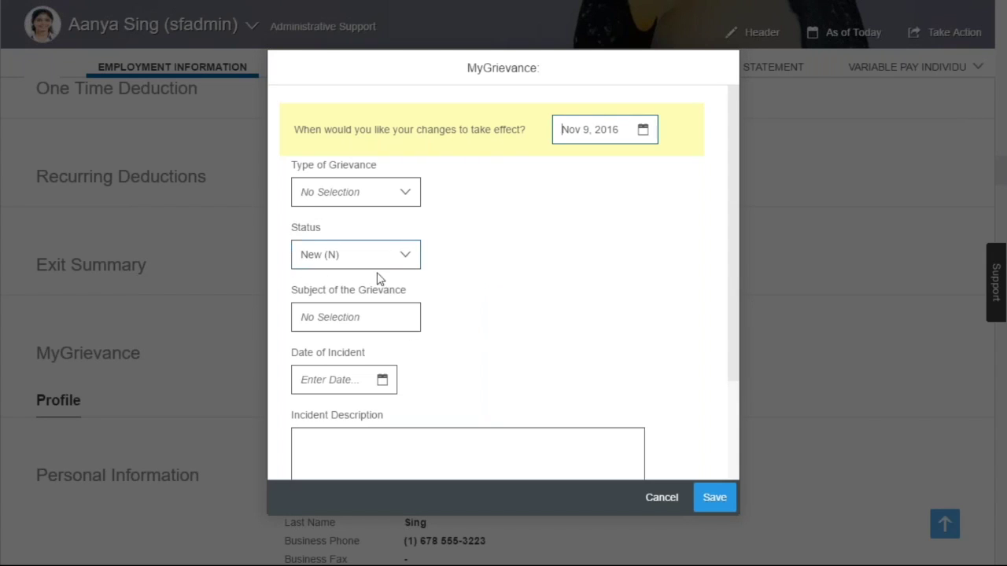
Set the Type of Grievance to Harrassment (H) and choose an employee as the Subject of the Grievance
click(408, 198)
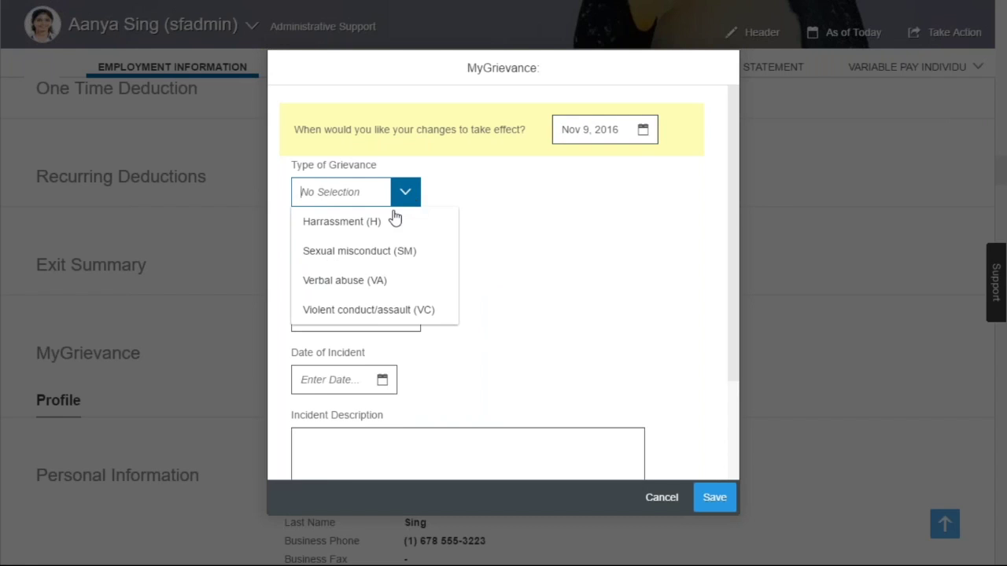
click(376, 224)
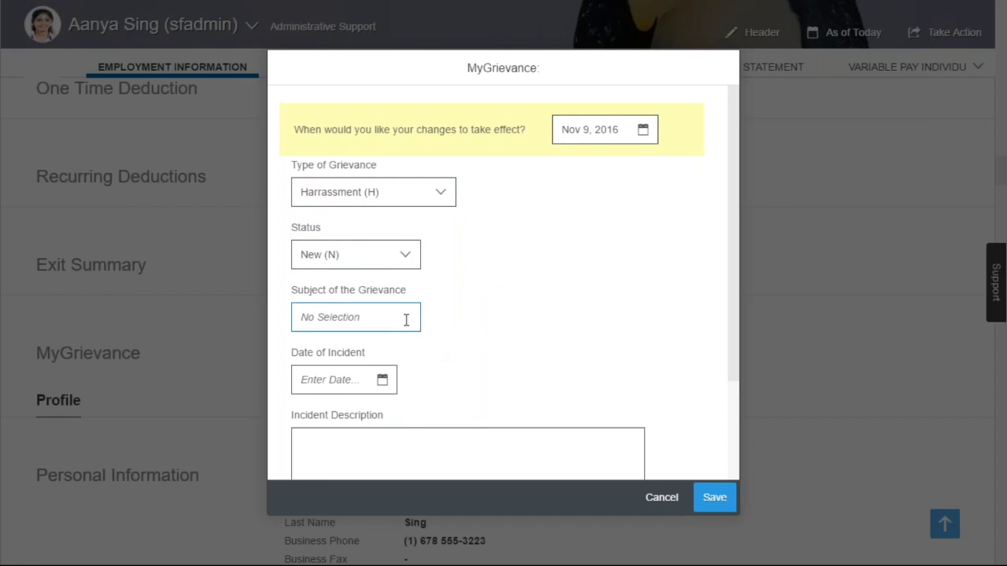
text(PEter)
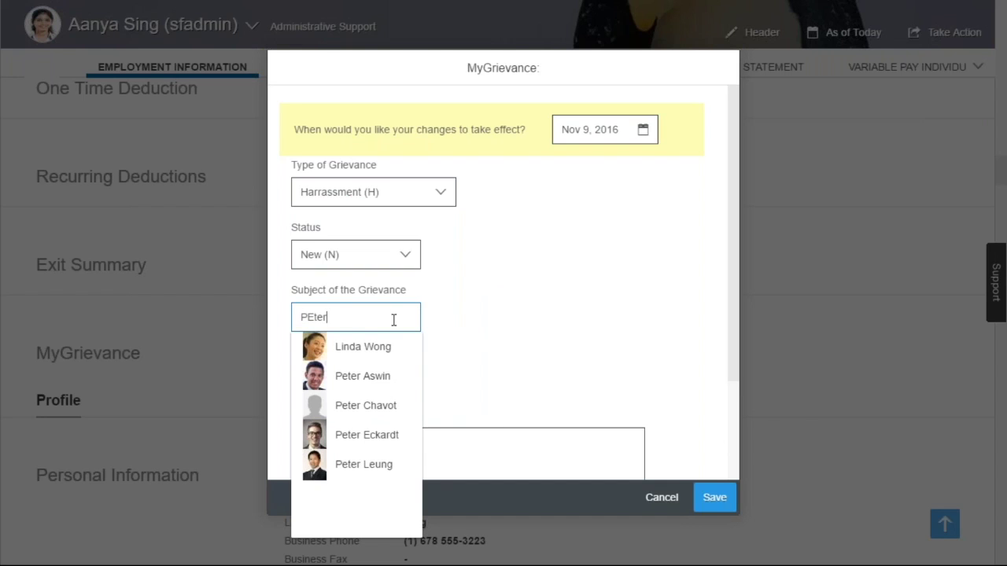
click(384, 375)
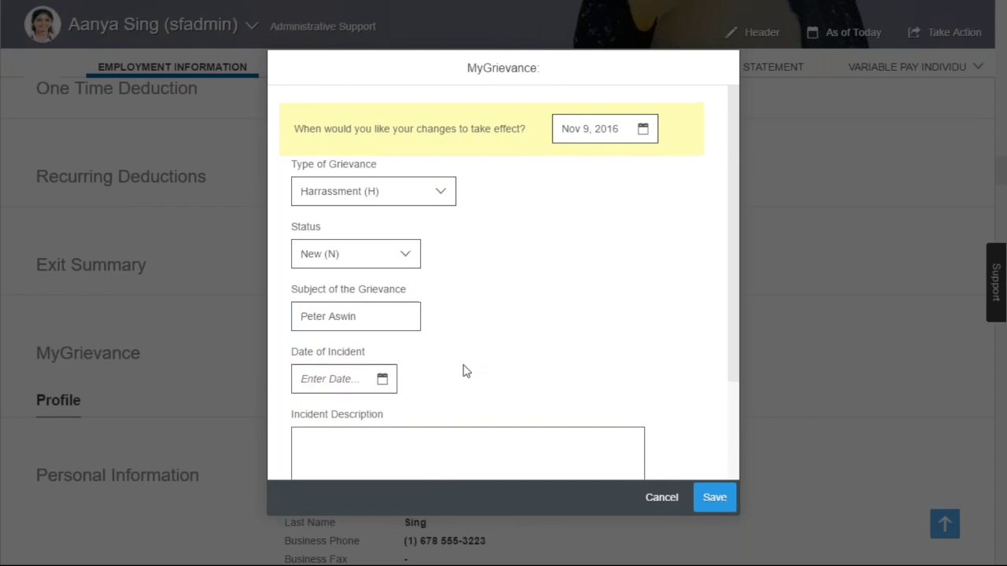
Set the Date of Incident to Oct 26, 2016 and place the cursor in the Incident Description
scroll(464, 372, down, 1)
click(464, 371)
scroll(371, 268, down, 1)
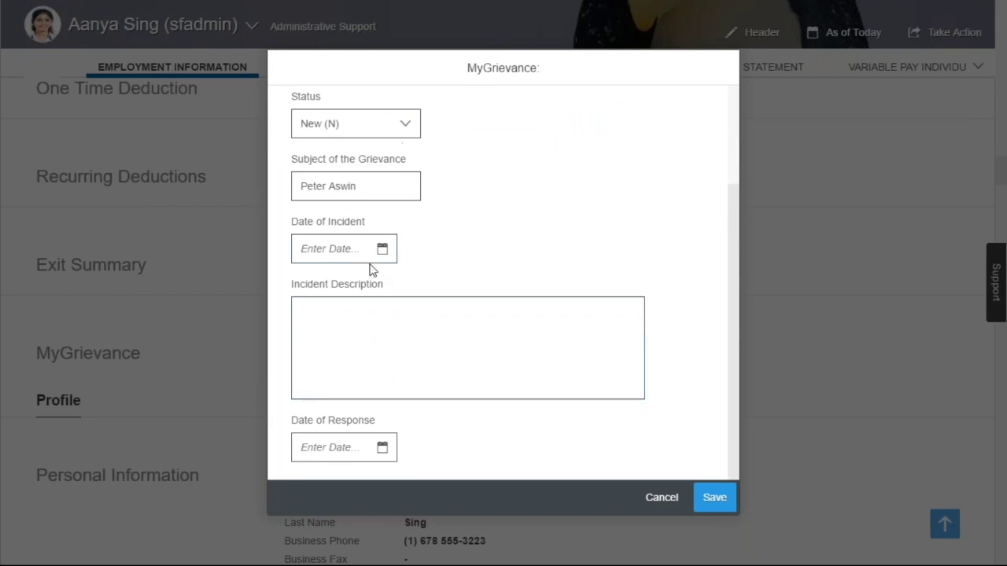
click(382, 250)
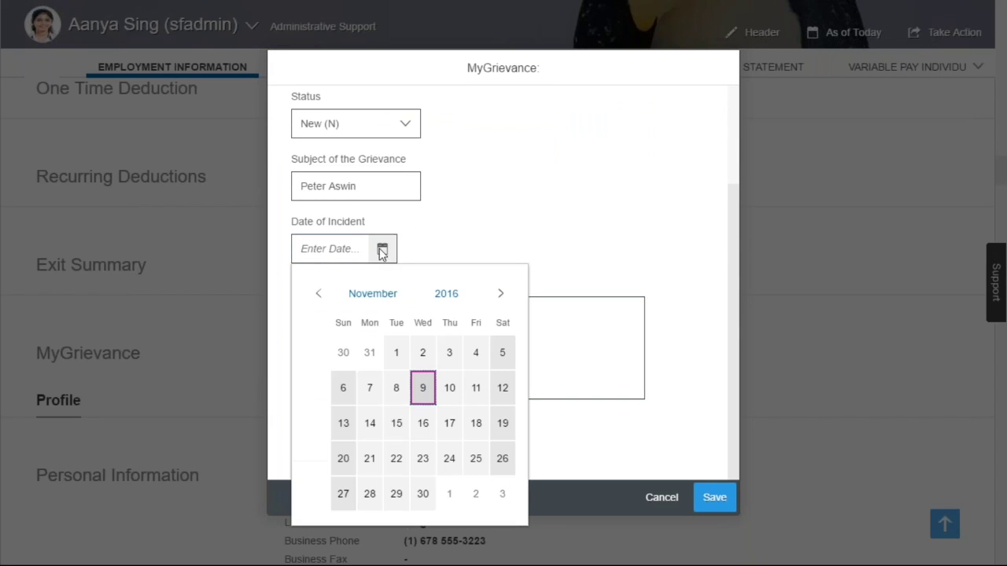
click(319, 293)
click(422, 494)
click(425, 357)
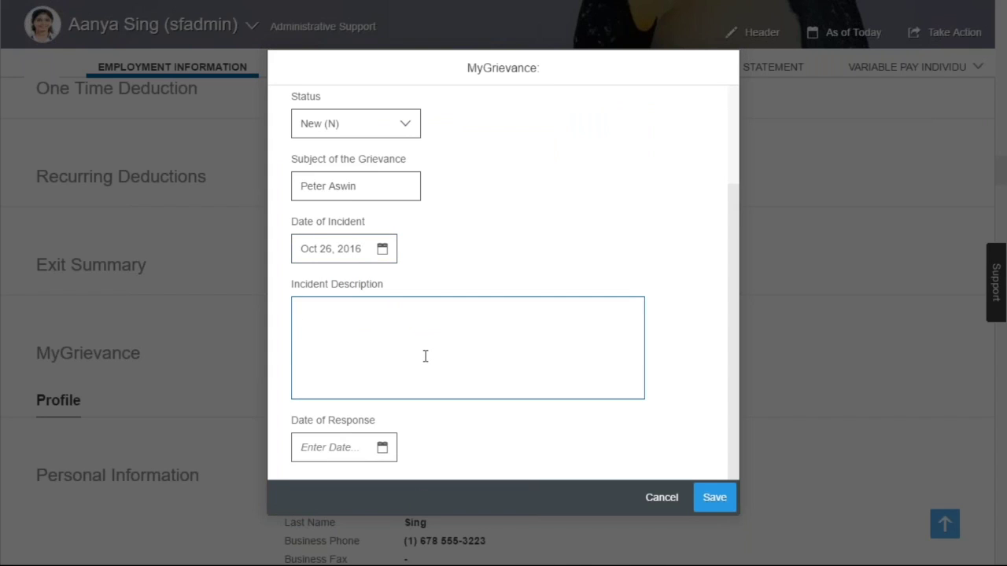
Enter an Incident Description saying the subject employee "was not nice to me!" and check the request's workflow participants without submitting it
text(Peter was not nice to me!)
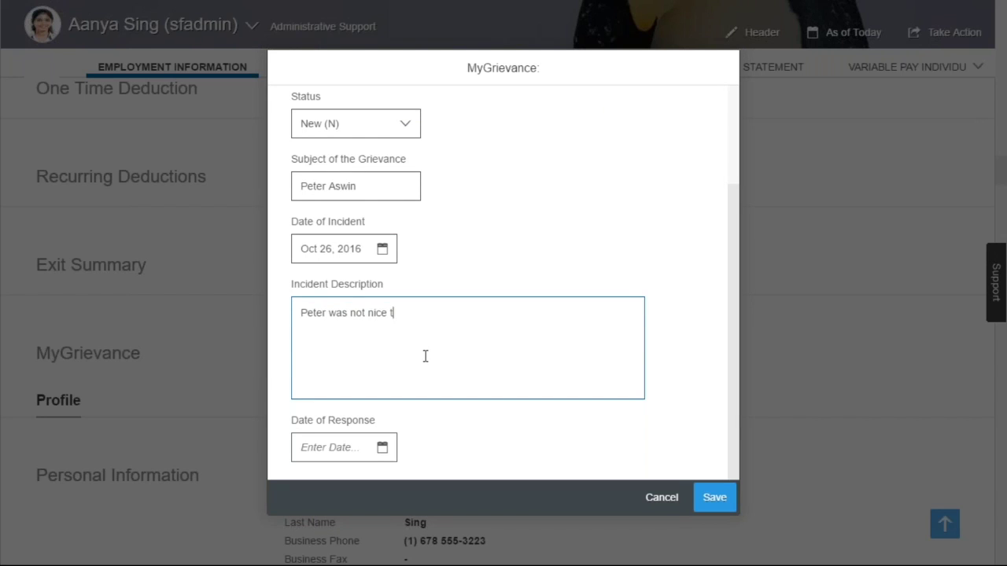
key(Tab)
click(719, 498)
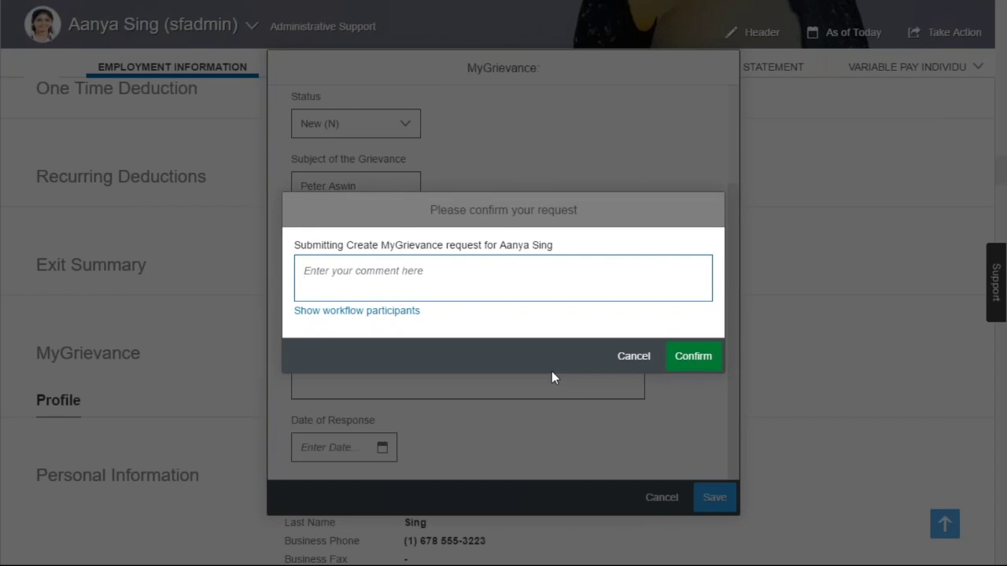
click(401, 315)
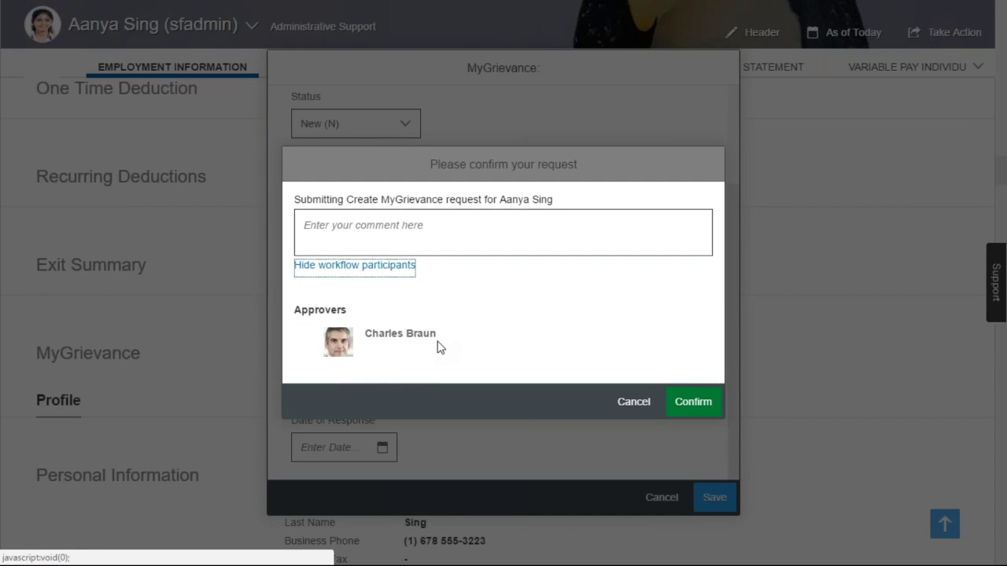
click(623, 405)
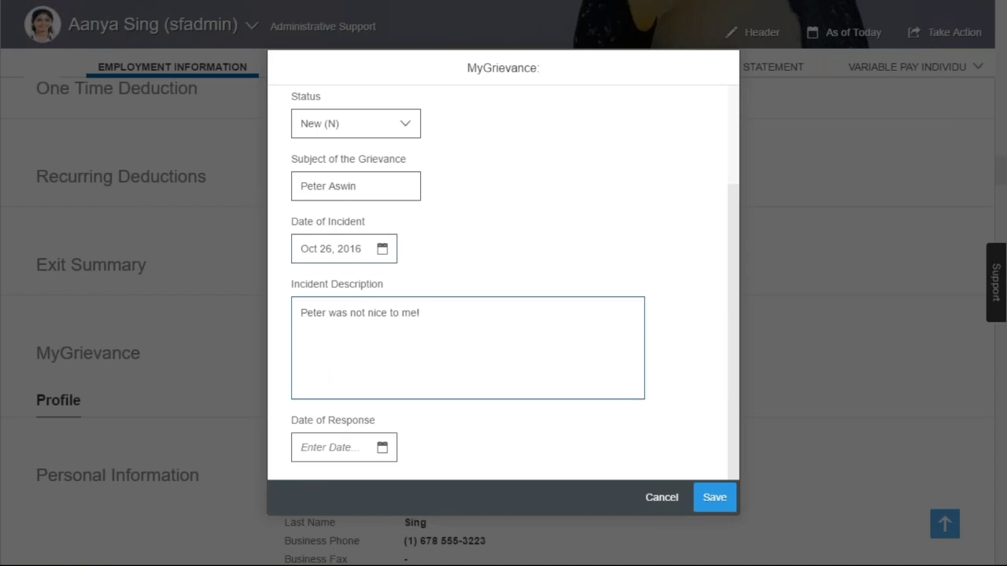
Review the workflow participants again for the current Subject of the Grievance, and return to the form without confirming
triple_click(369, 186)
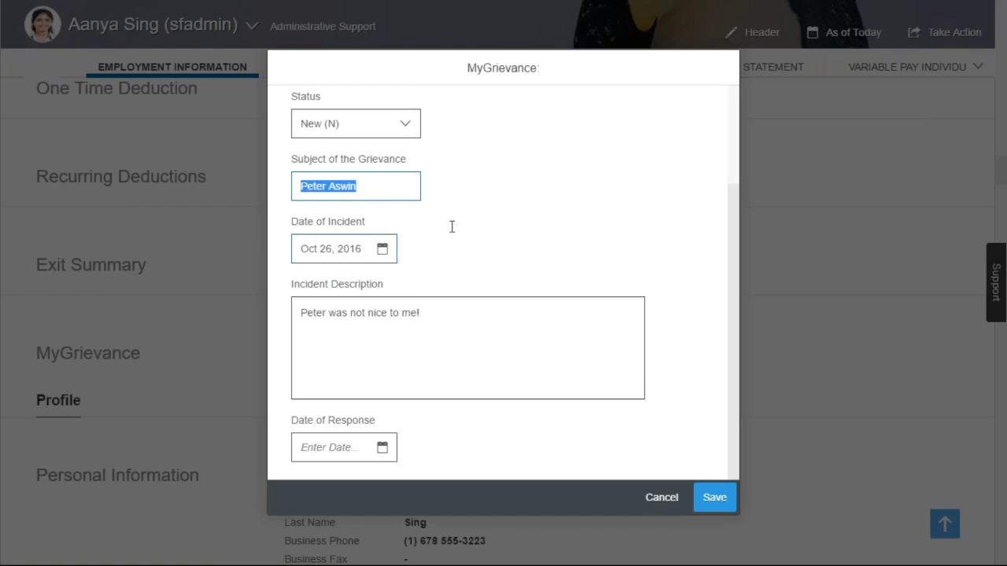
click(708, 495)
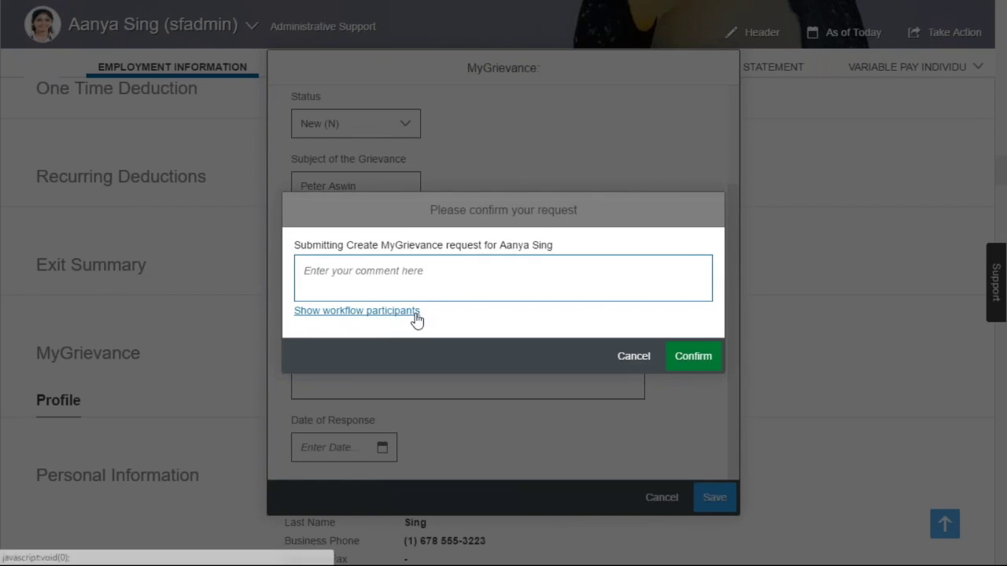
click(414, 312)
click(633, 402)
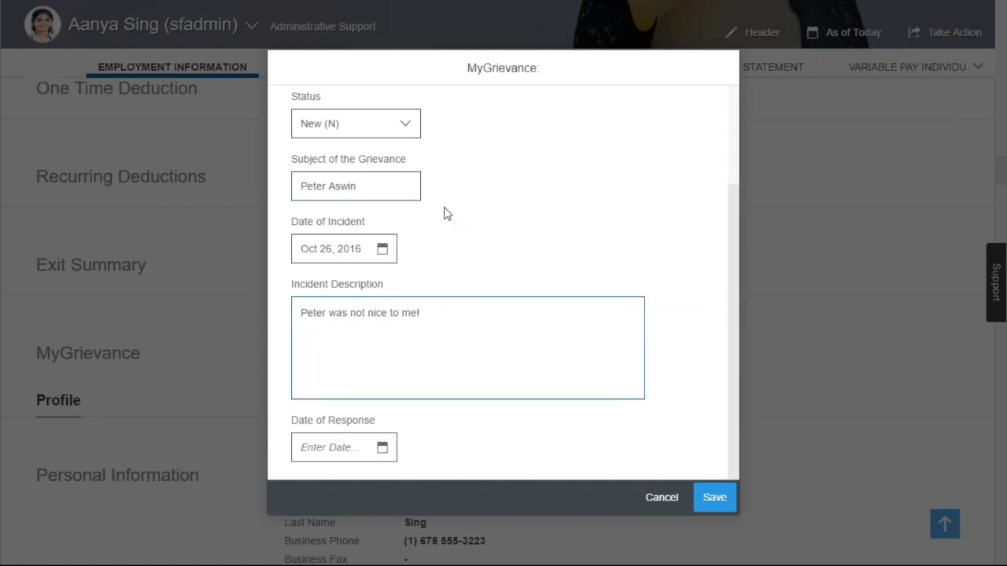
Replace the Subject of the Grievance with the employee who was listed as the approver
triple_click(353, 186)
text(Charles)
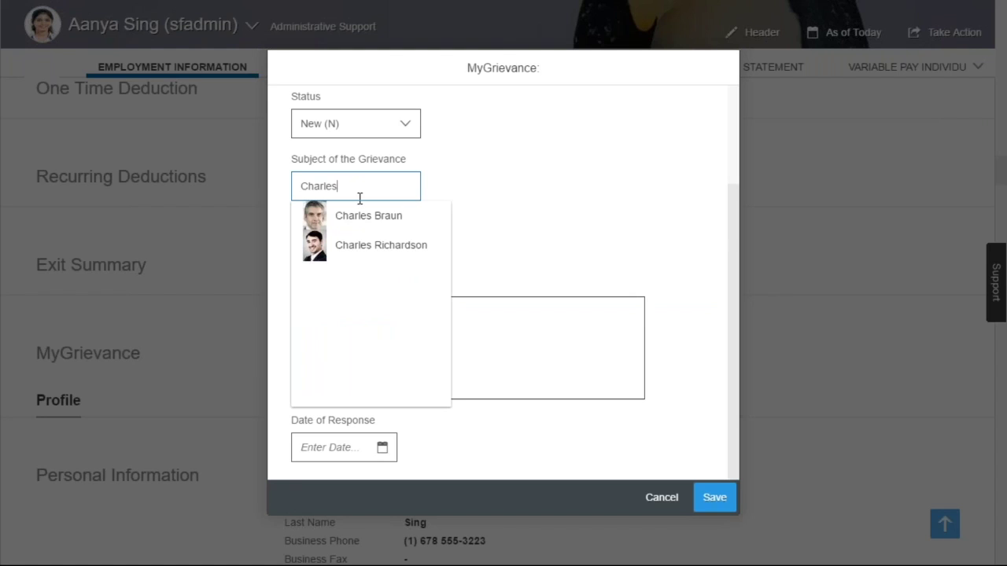
click(370, 217)
Save the grievance, display its workflow participants, and confirm the Create MyGrievance request
click(715, 497)
click(401, 312)
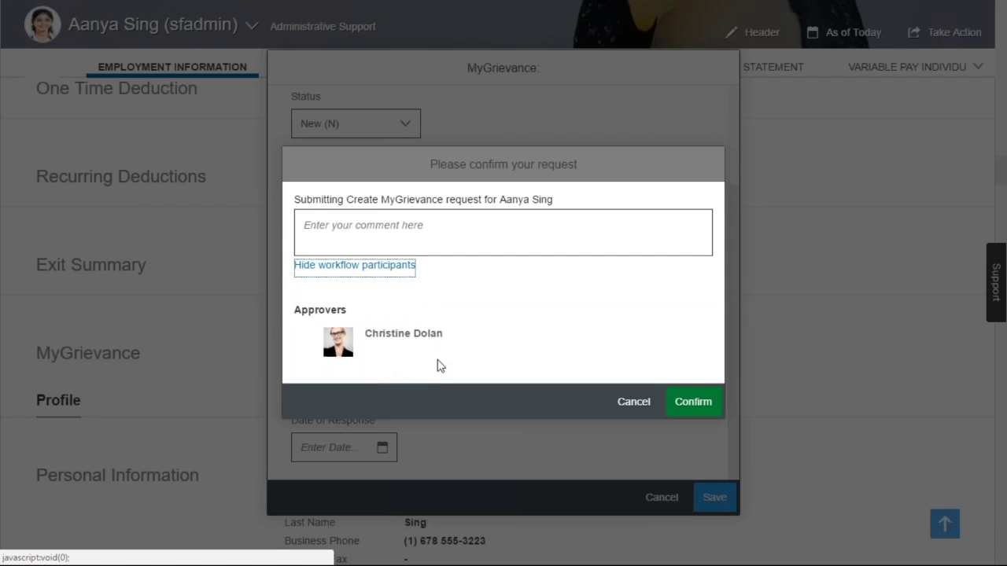
click(703, 405)
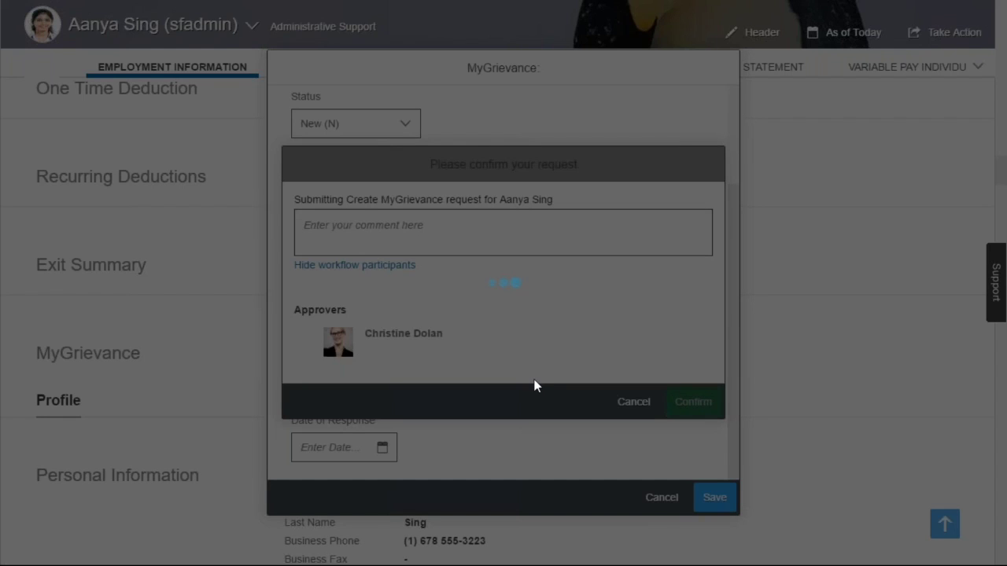